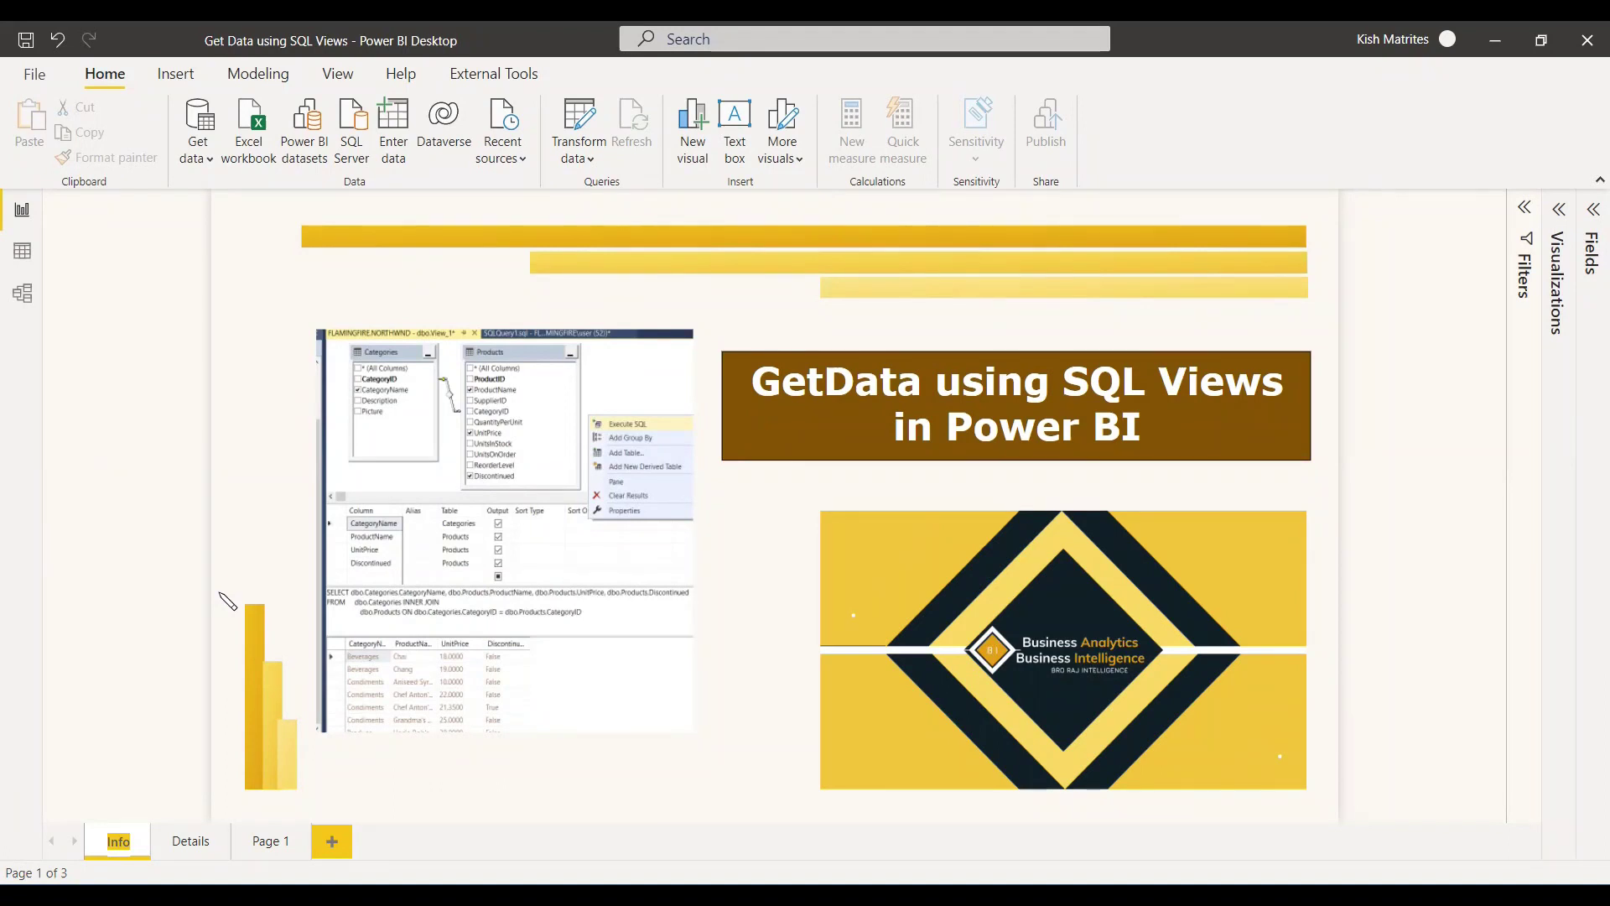
Step: Show the Details page of the report
{"action": "left_click", "coordinate": [190, 841]}
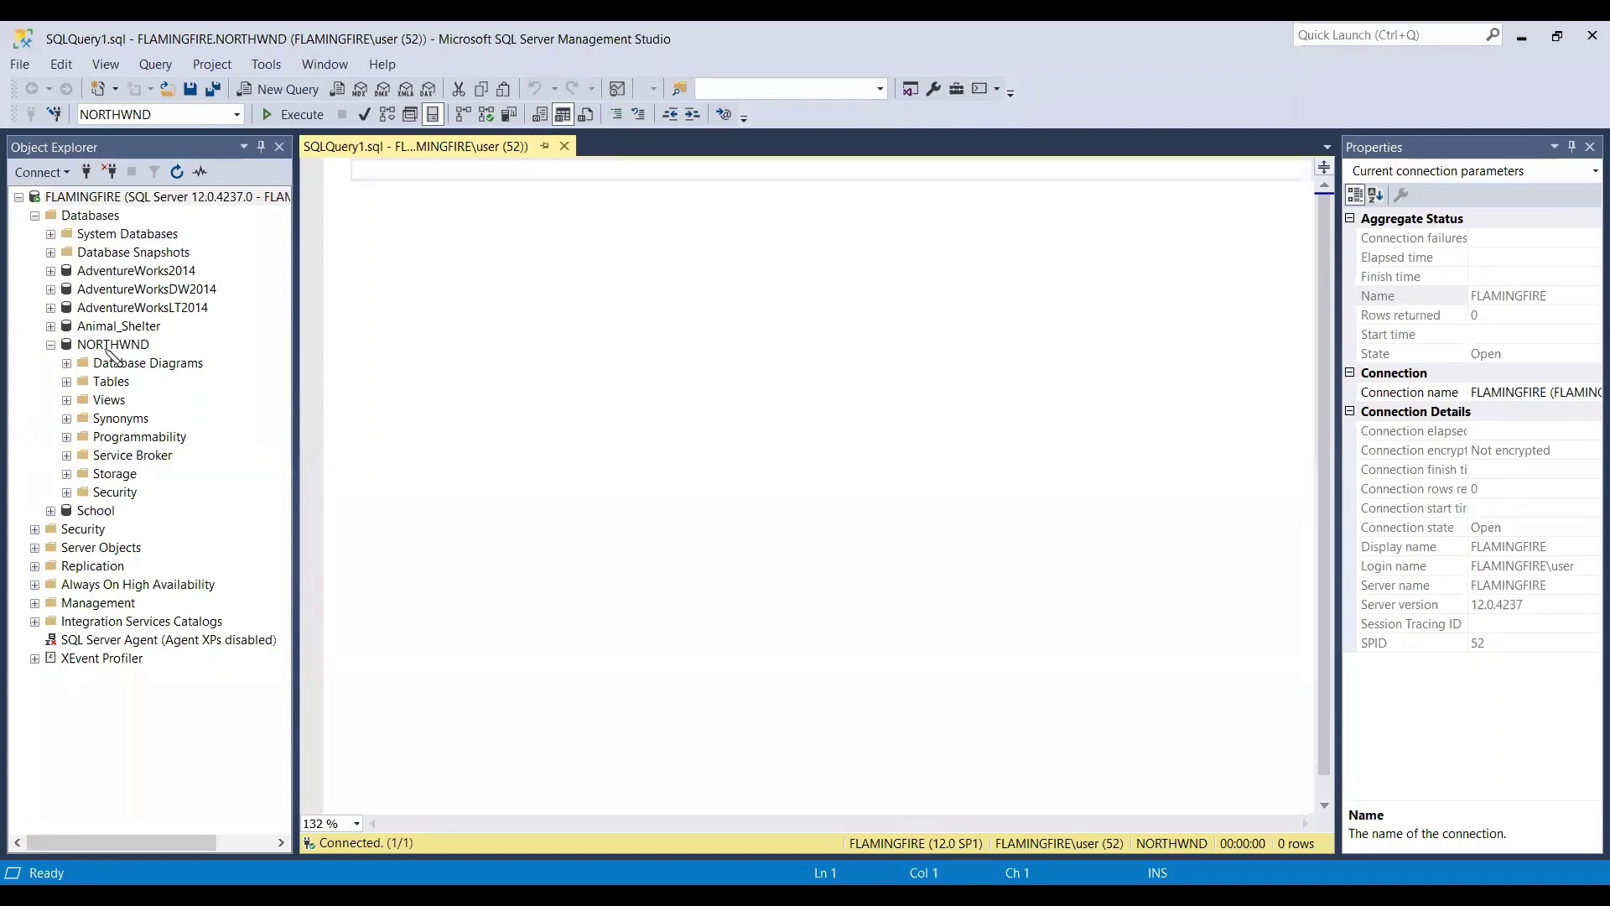
Step: In SQL Server Management Studio, list the NORTHWND tables and locate Products, Orders and Categories
{"action": "left_click", "coordinate": [67, 381]}
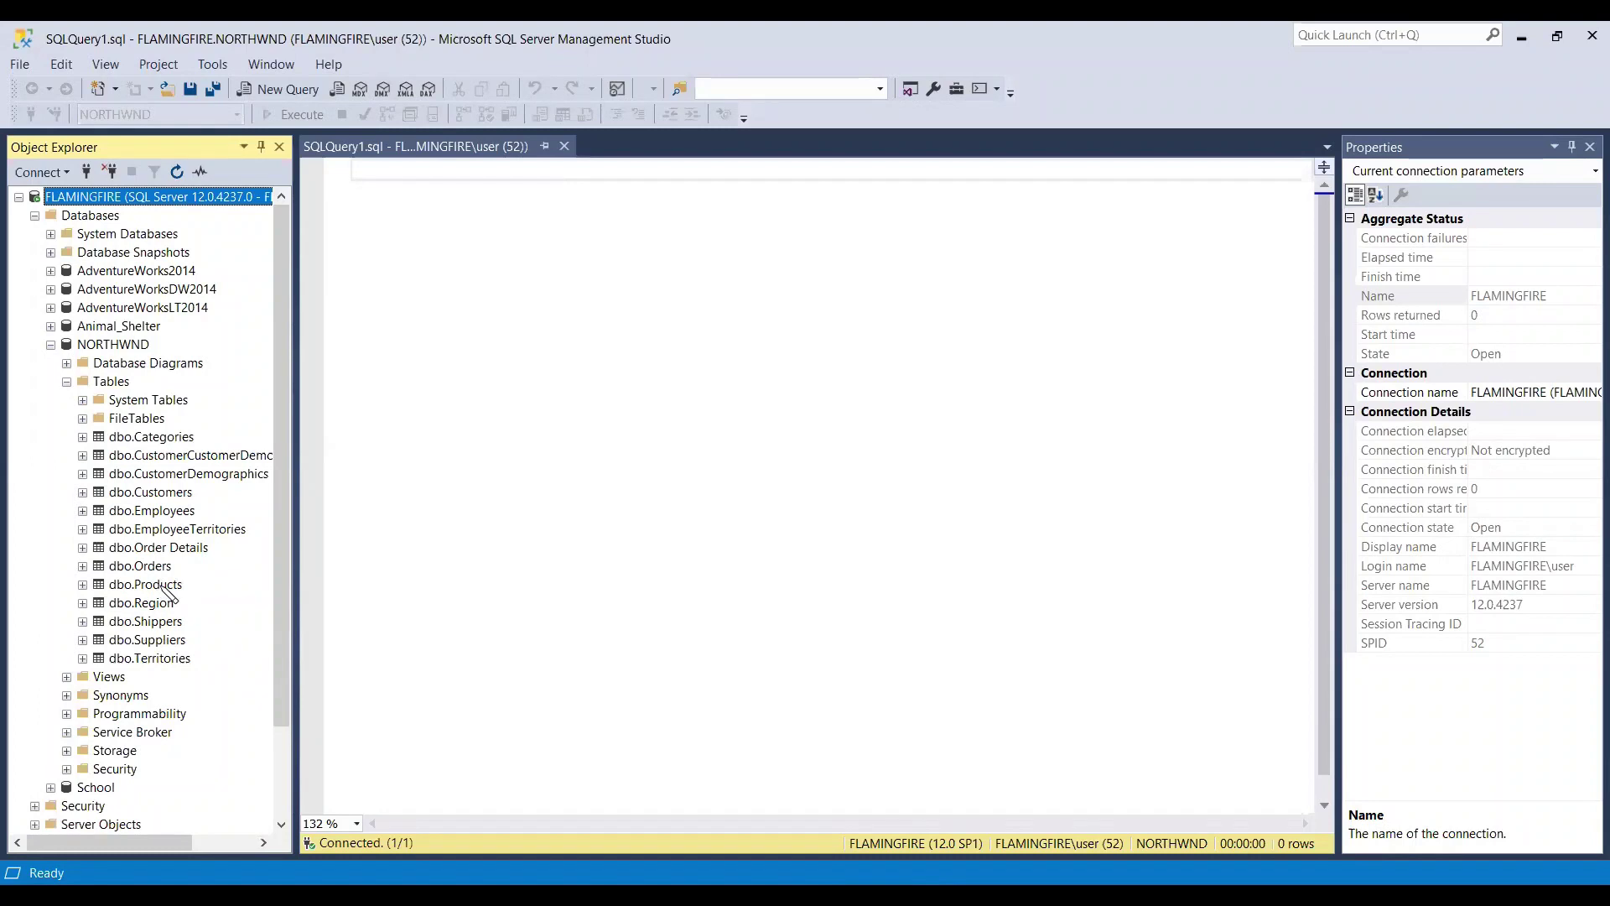
{"action": "left_click", "coordinate": [156, 585]}
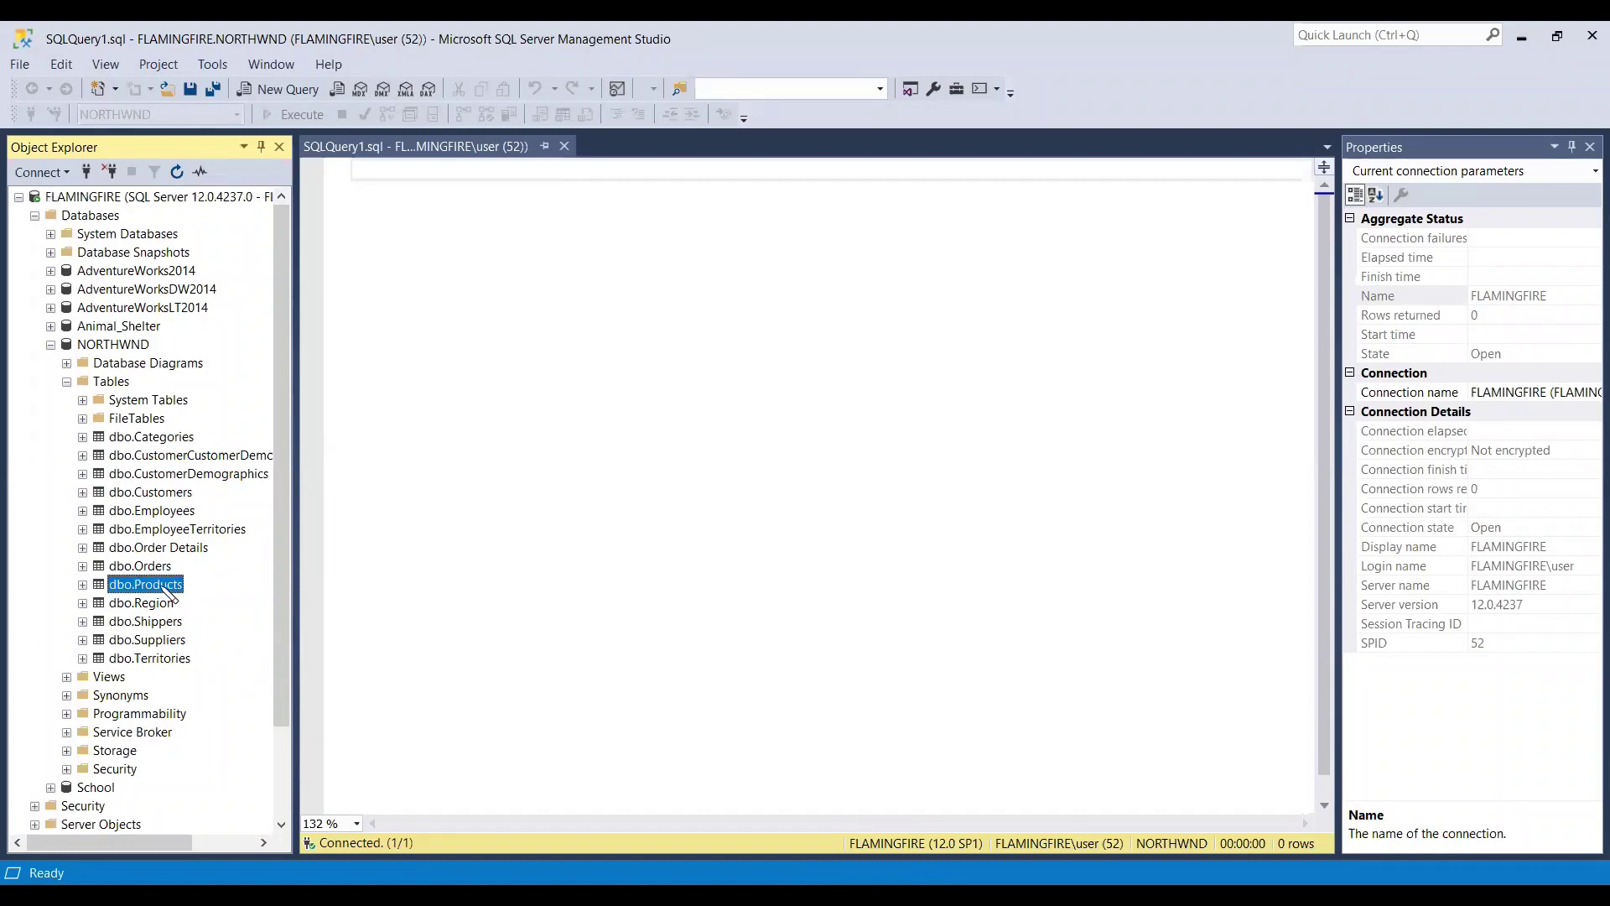
{"action": "left_click", "coordinate": [153, 567]}
{"action": "left_click", "coordinate": [151, 587]}
{"action": "left_click", "coordinate": [172, 438]}
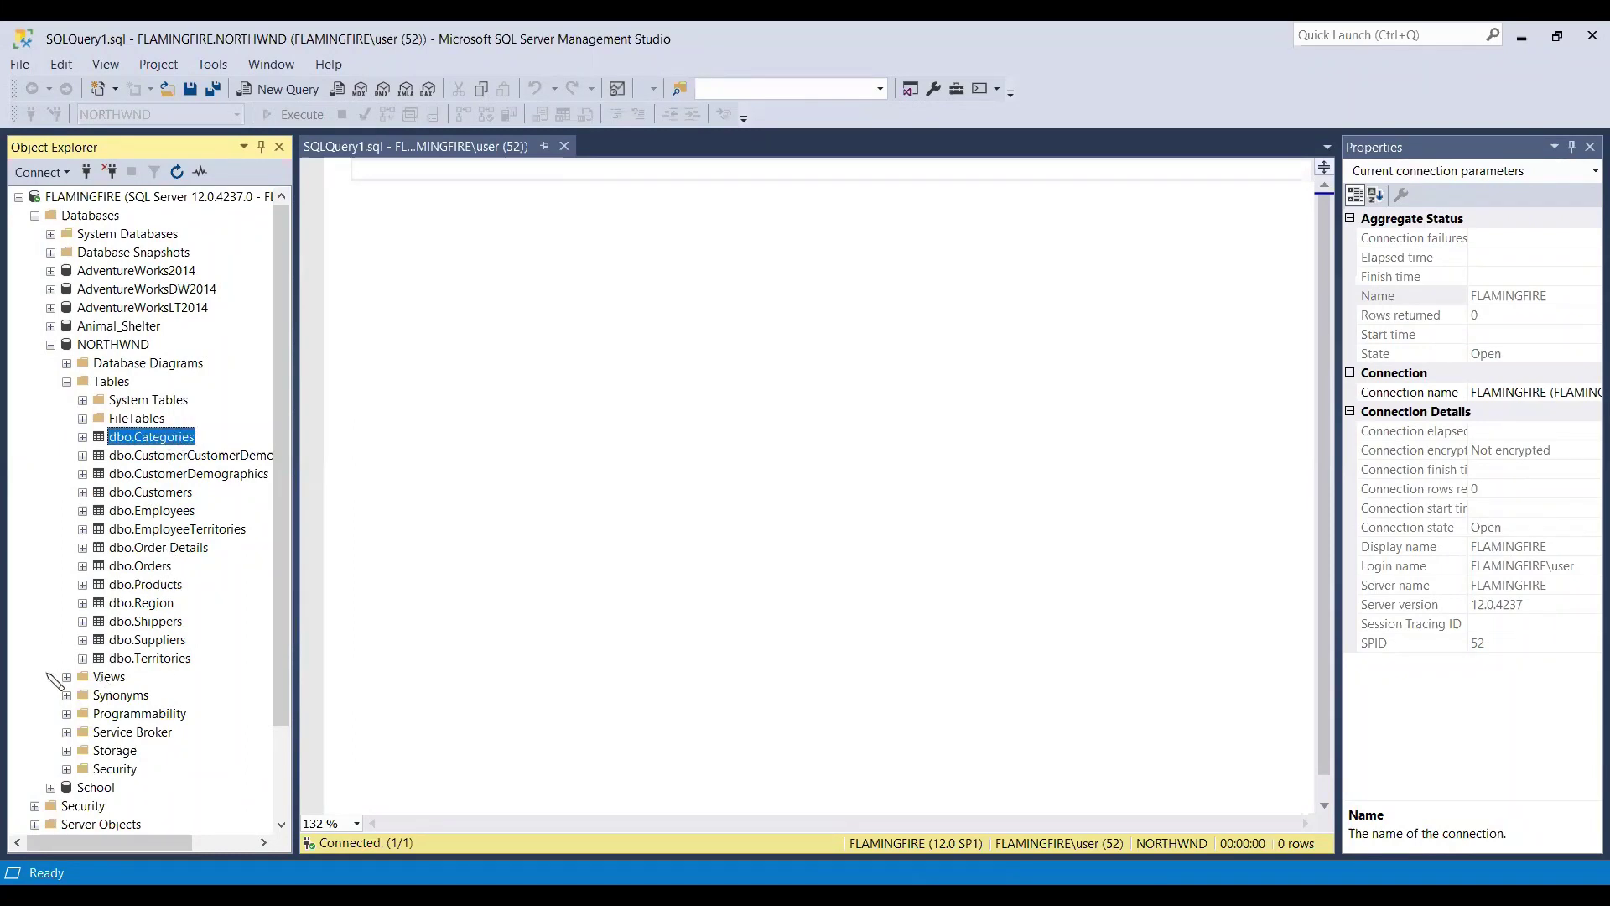
Step: List the NORTHWND views, preview the top 1000 rows of Products by Category and close that query
{"action": "left_click", "coordinate": [104, 680]}
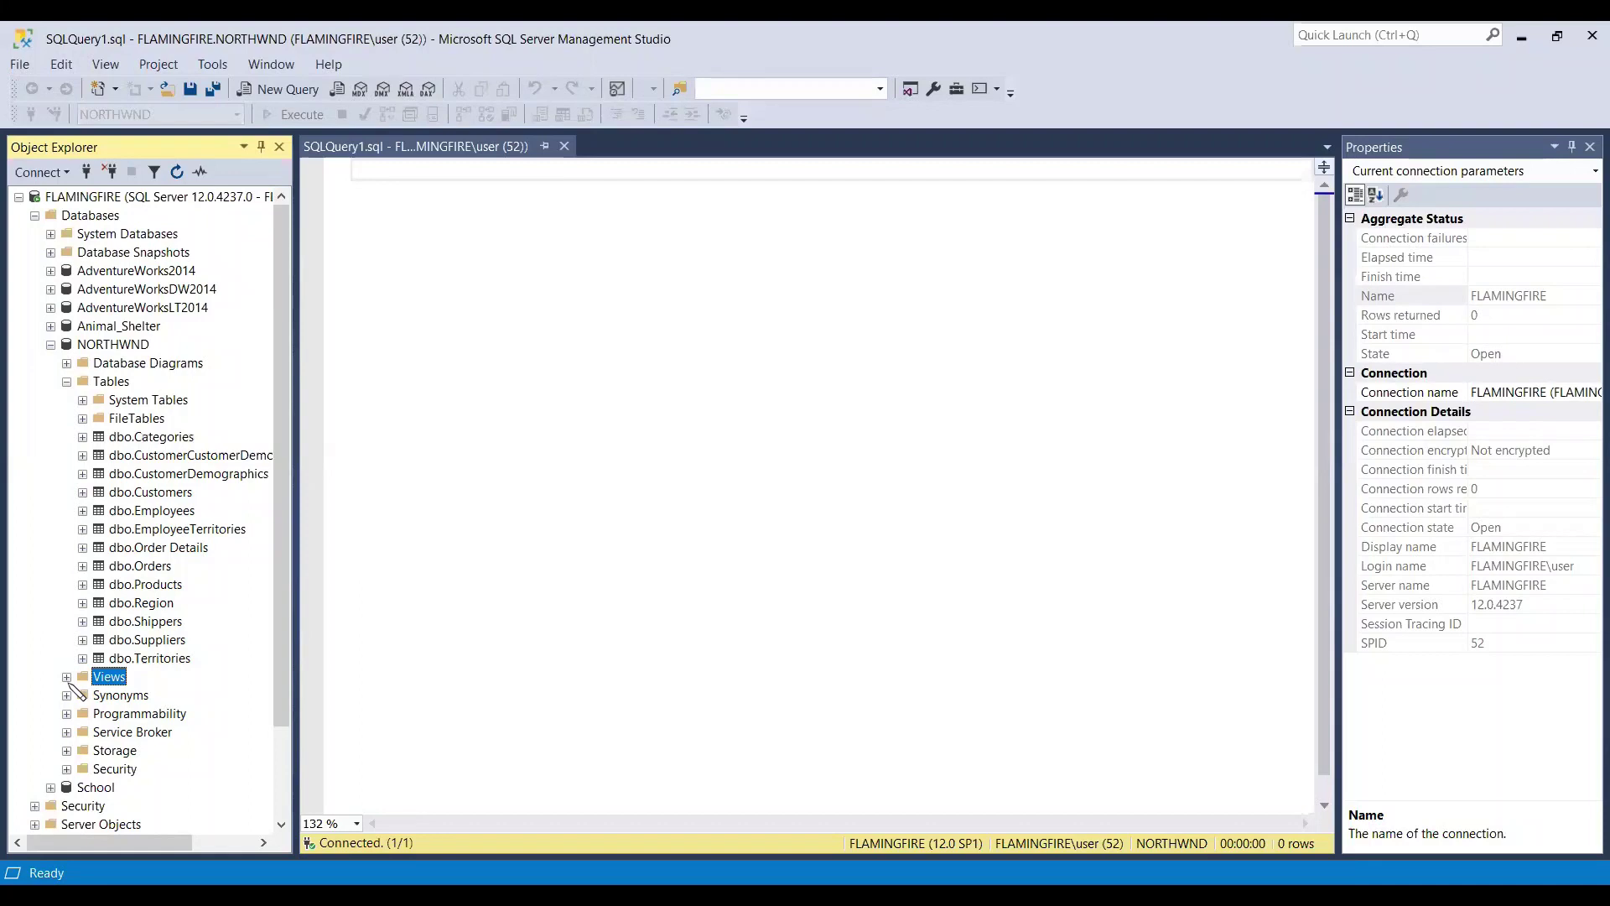
{"action": "left_click", "coordinate": [67, 677]}
{"action": "scroll", "coordinate": [167, 587], "scroll_direction": "down", "scroll_amount": 3}
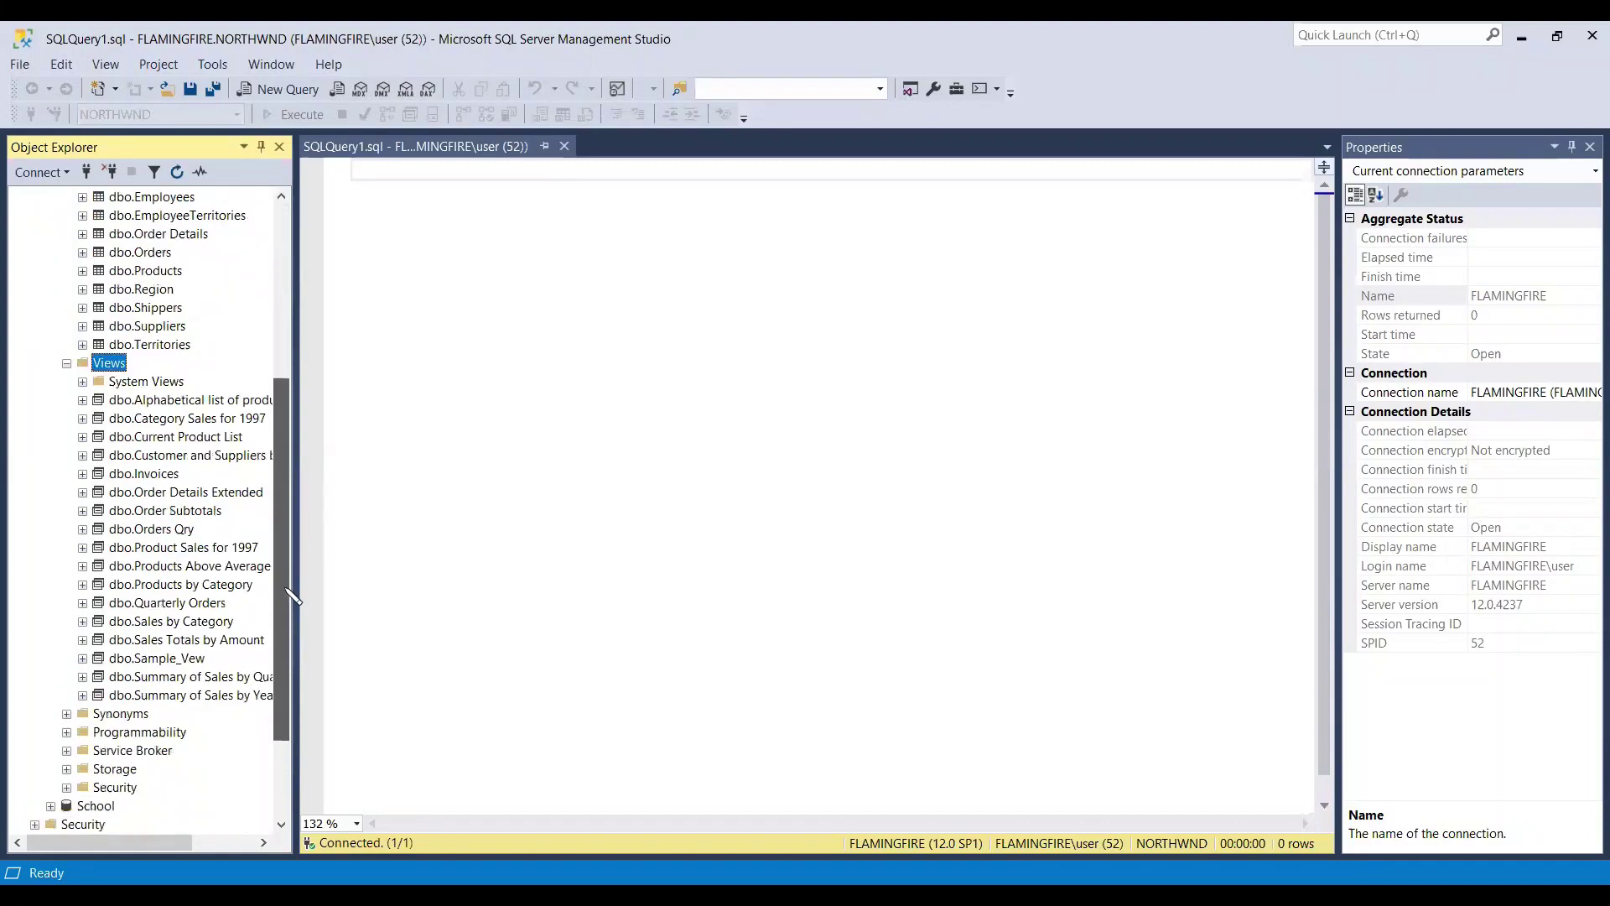
{"action": "right_click", "coordinate": [193, 566]}
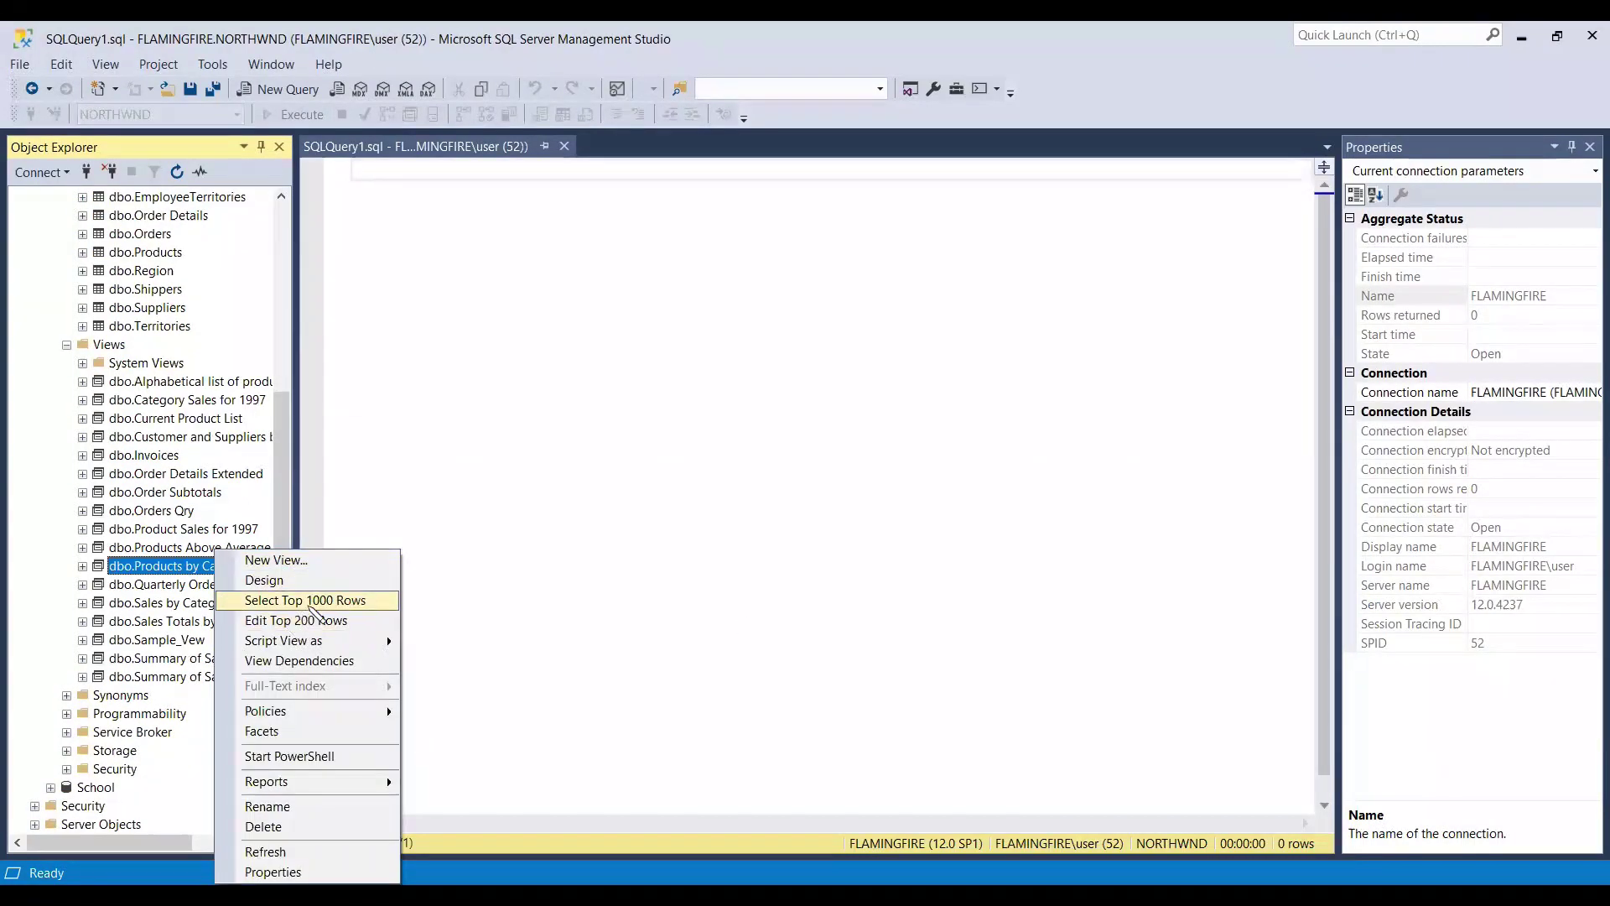
{"action": "key", "text": "Escape"}
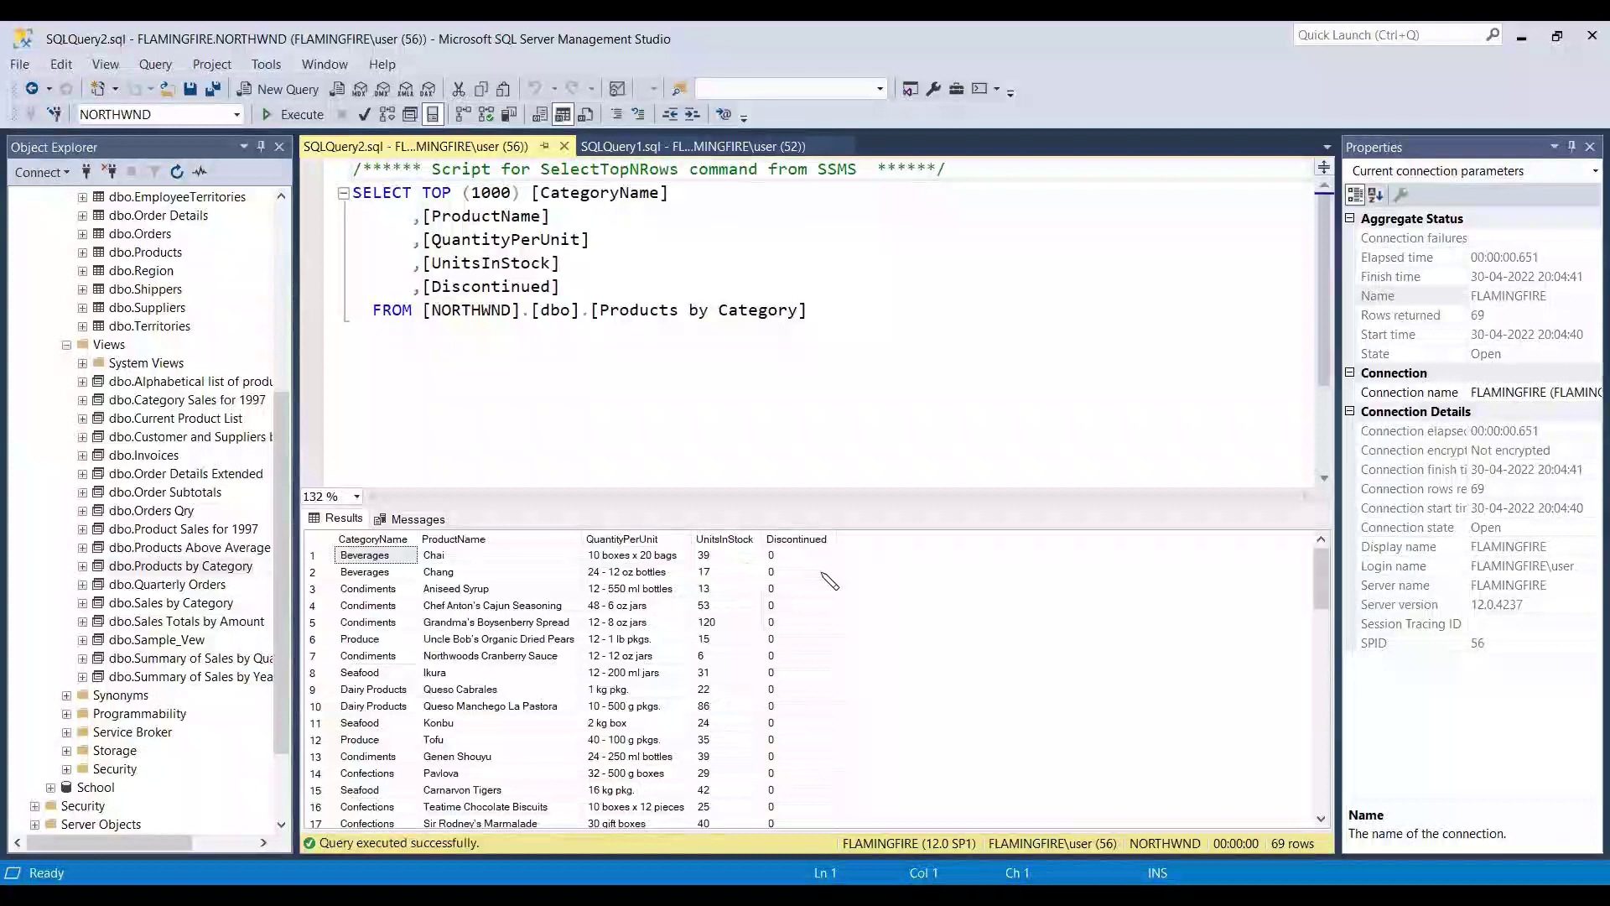
{"action": "left_click", "coordinate": [563, 145]}
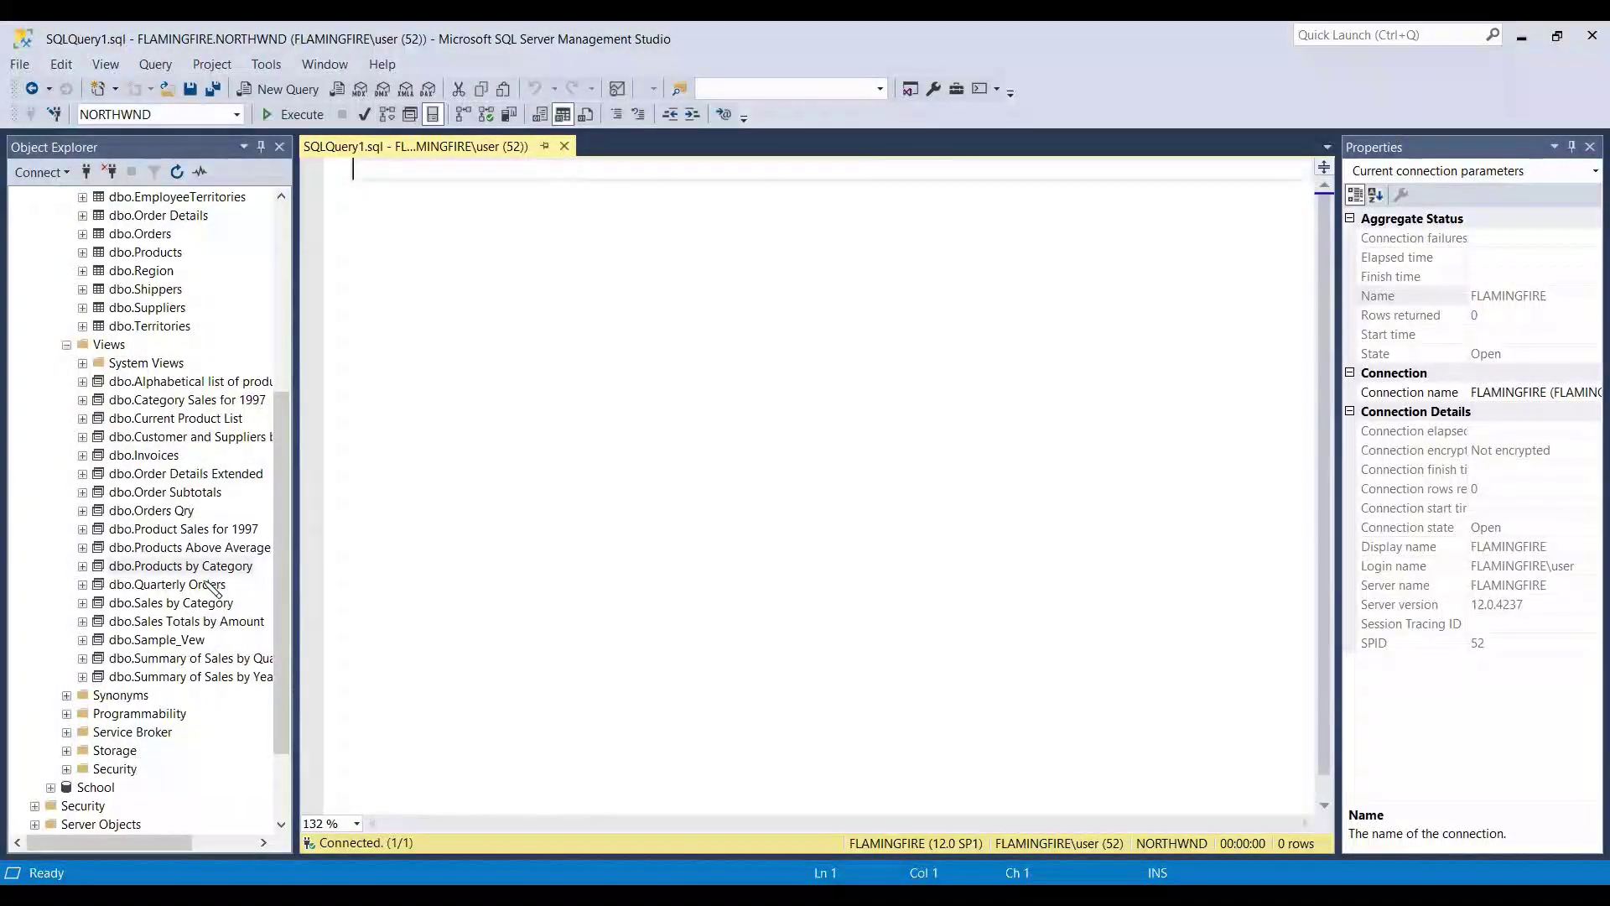
Step: Create a new view in NORTHWND and add the Categories and Products tables to it
{"action": "left_click", "coordinate": [67, 344]}
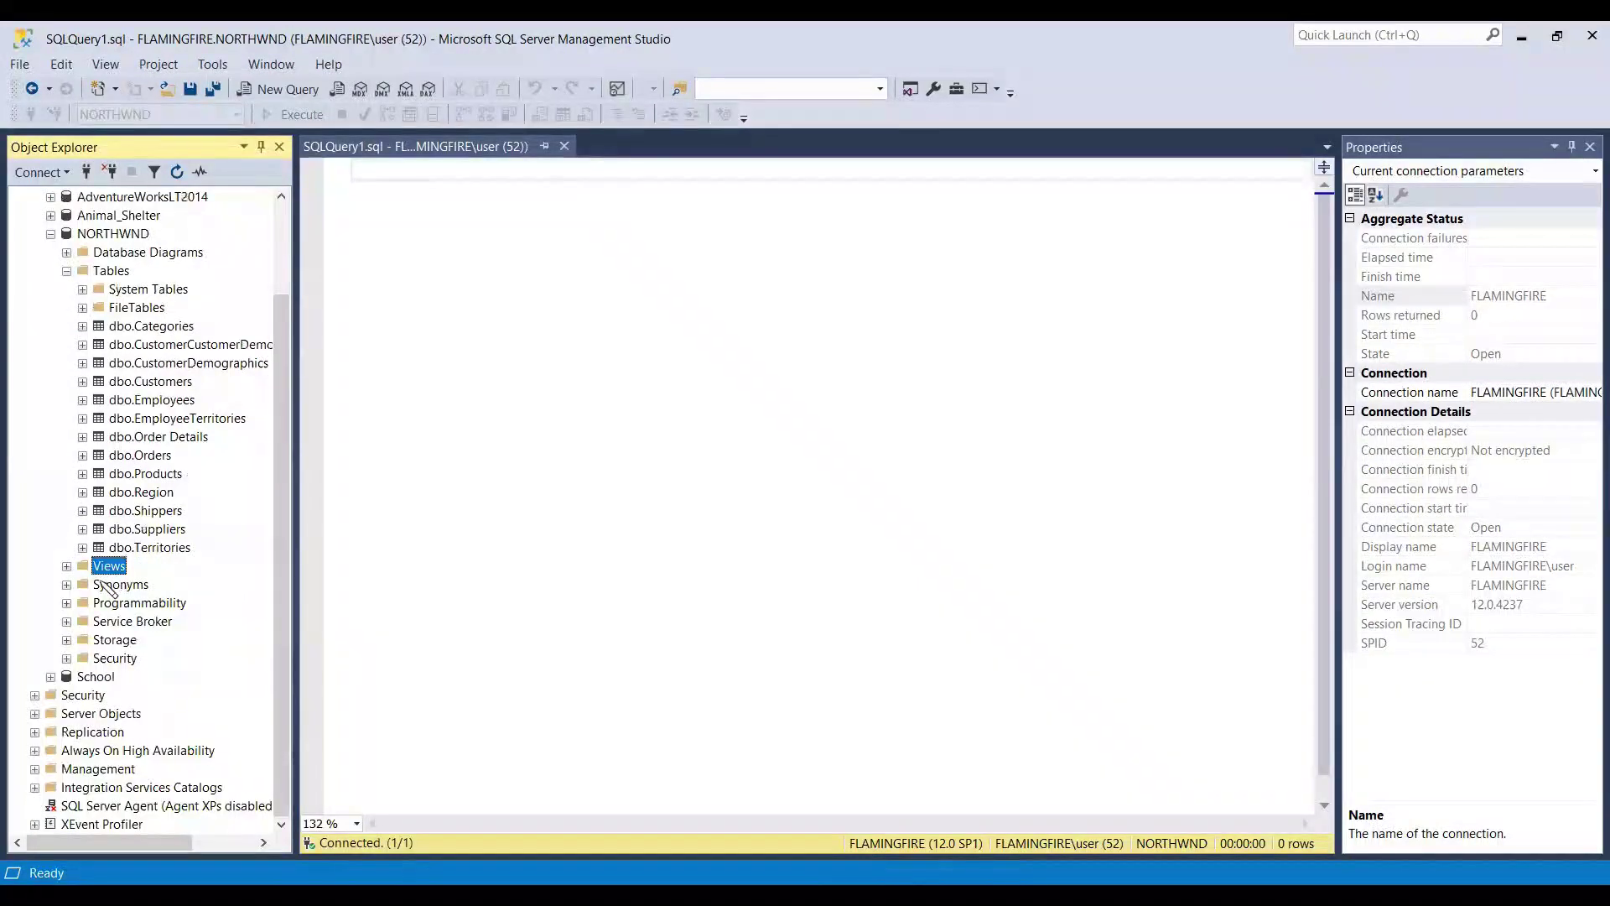
{"action": "left_click", "coordinate": [67, 566]}
{"action": "left_click", "coordinate": [181, 713]}
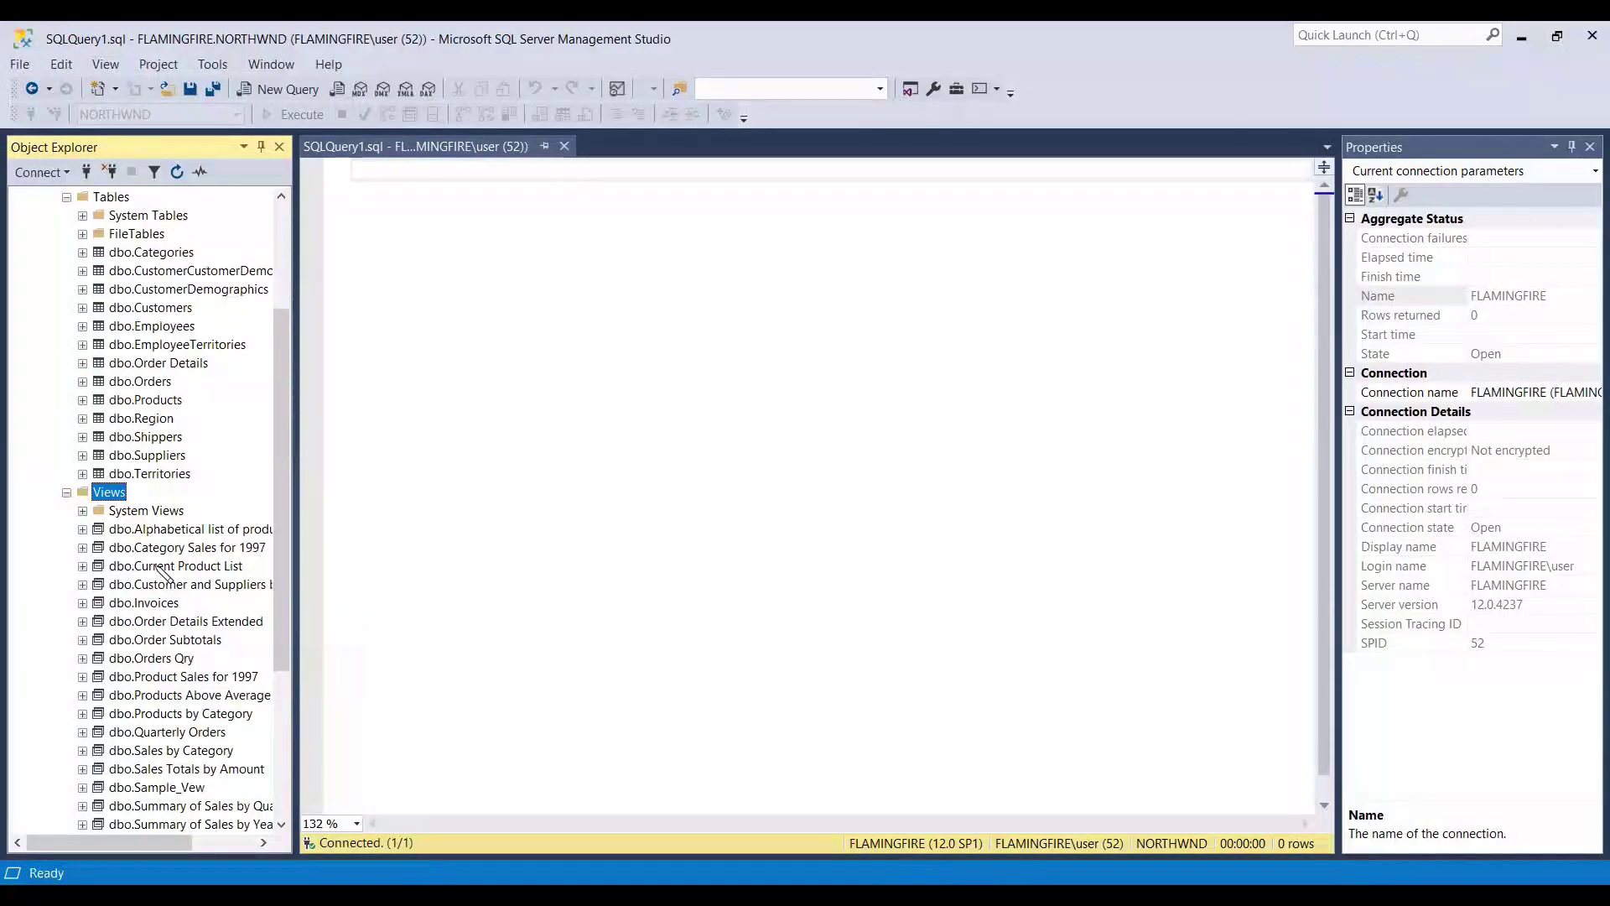
{"action": "right_click", "coordinate": [108, 494]}
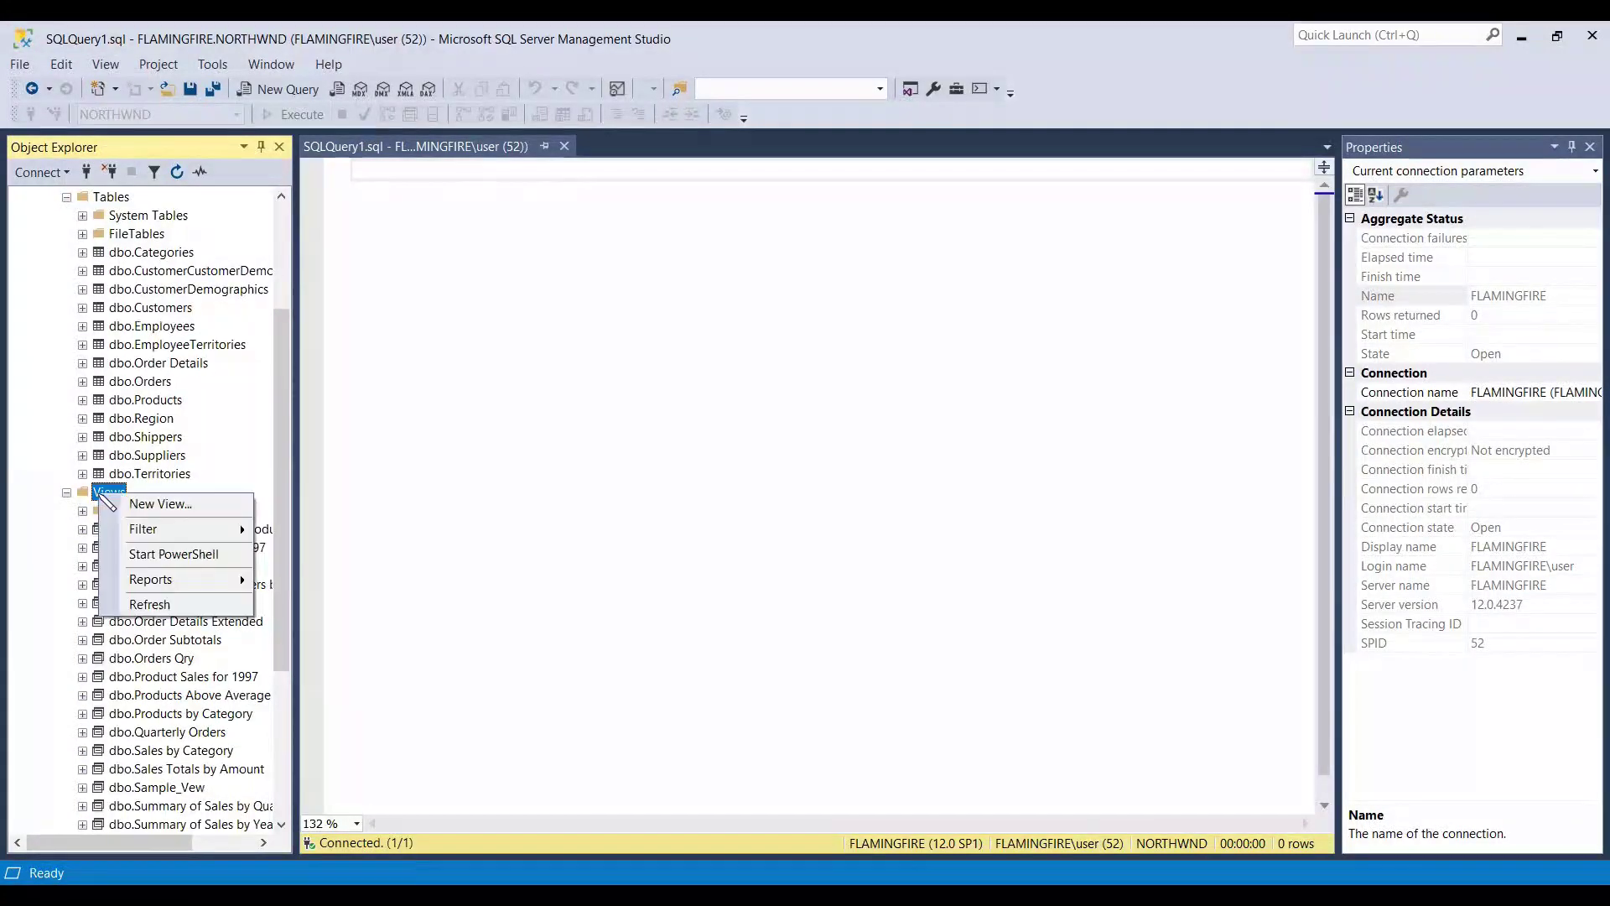
{"action": "left_click", "coordinate": [176, 506]}
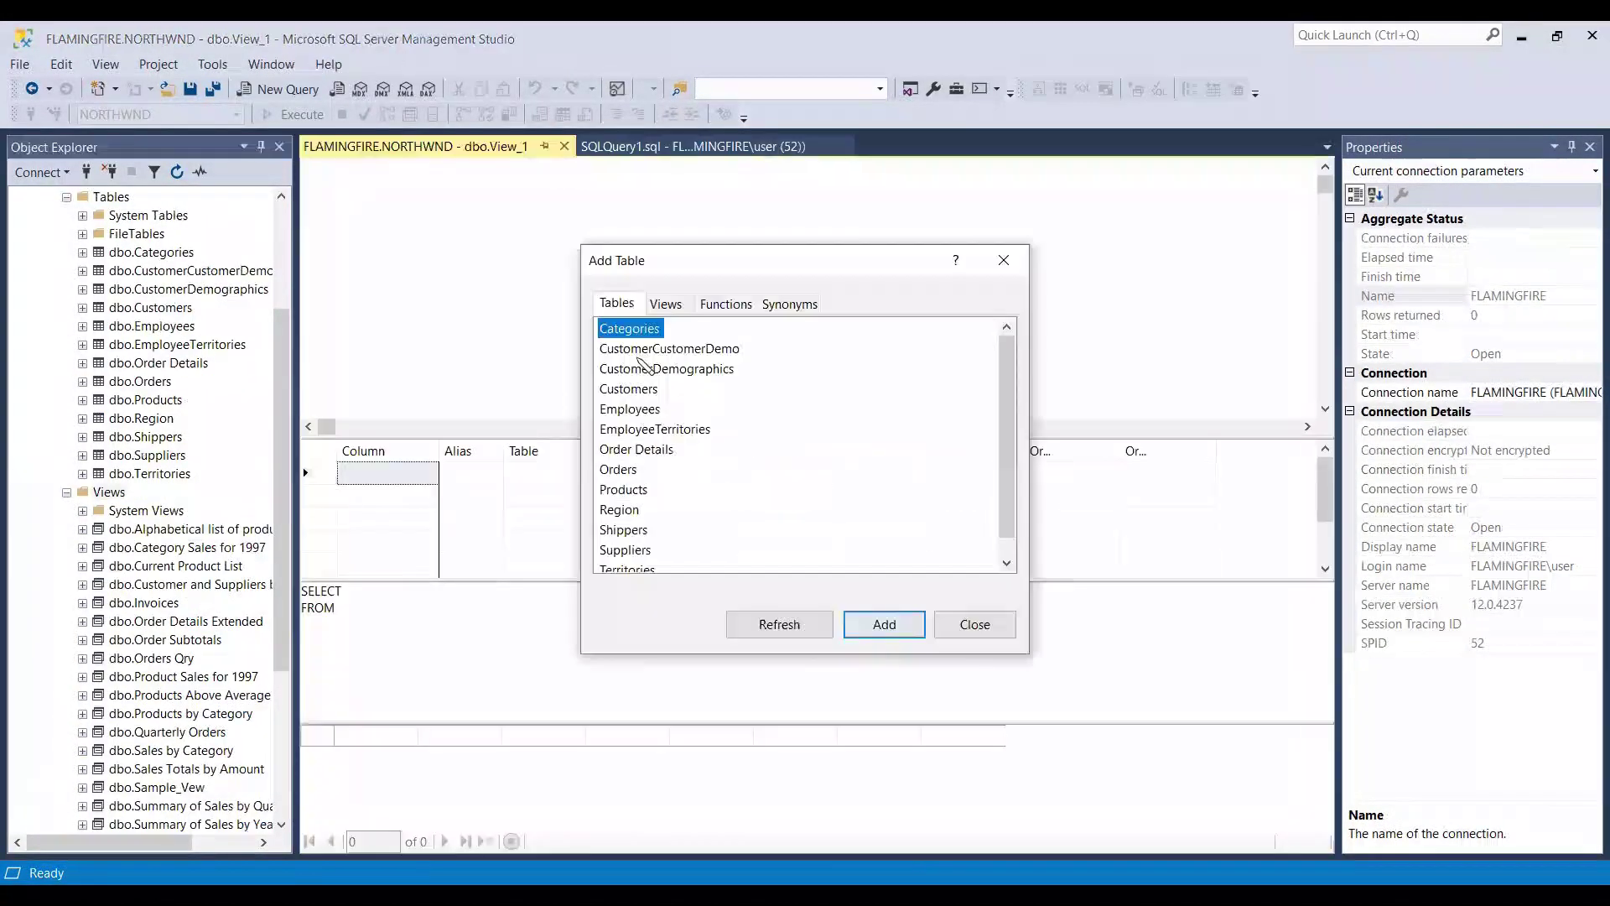
{"action": "left_click", "coordinate": [891, 629]}
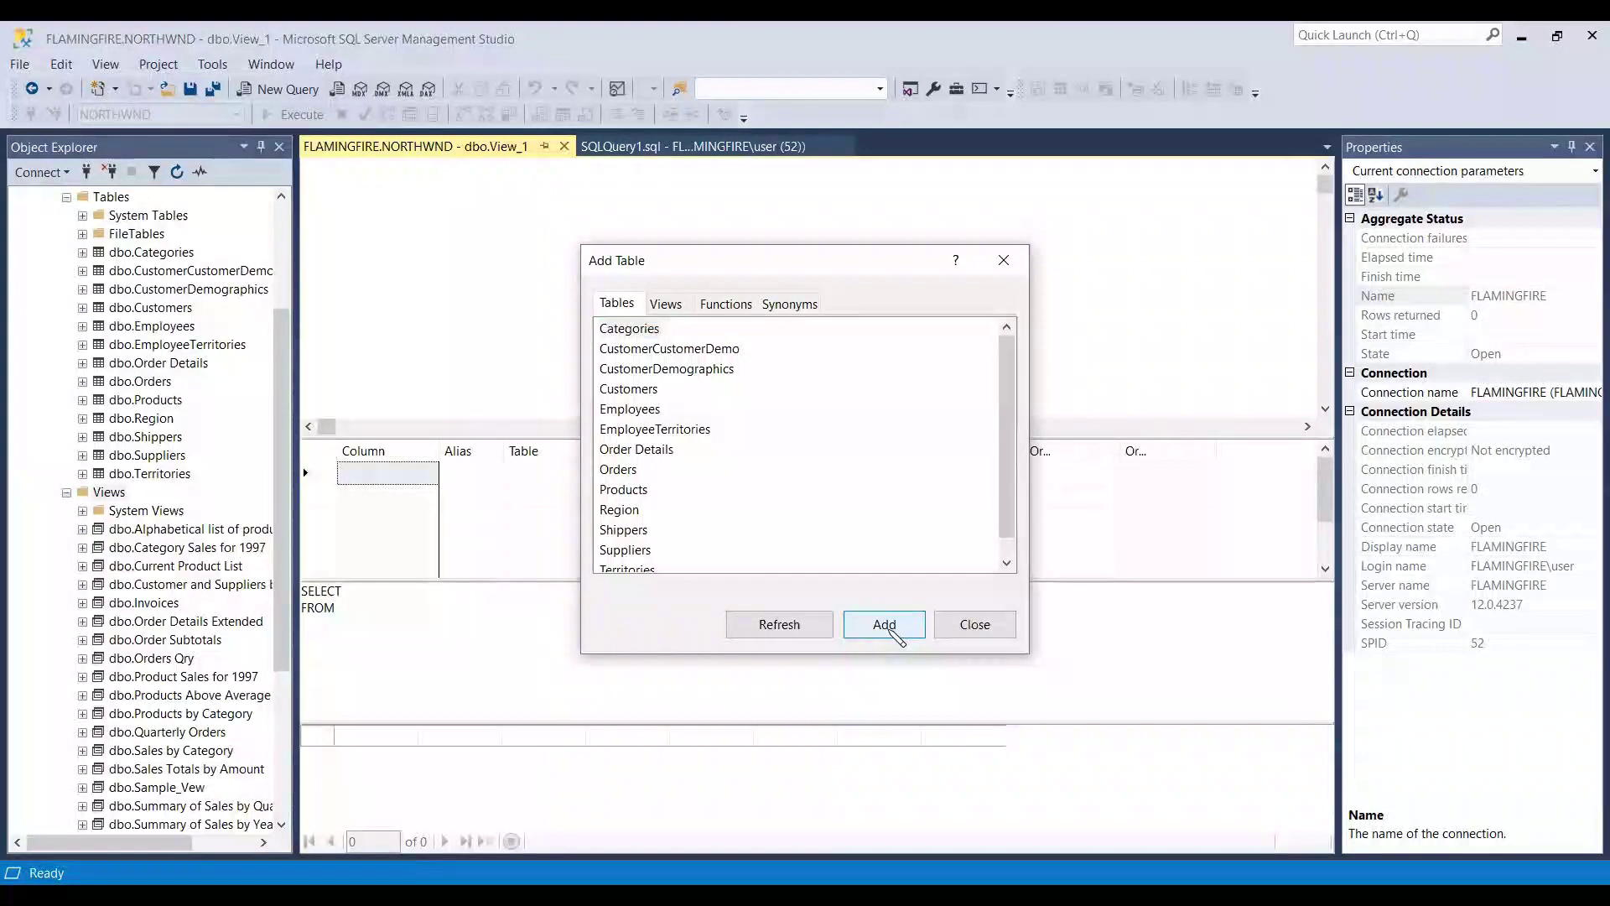
{"action": "left_click", "coordinate": [633, 489]}
{"action": "left_click", "coordinate": [884, 624]}
{"action": "left_click", "coordinate": [972, 625]}
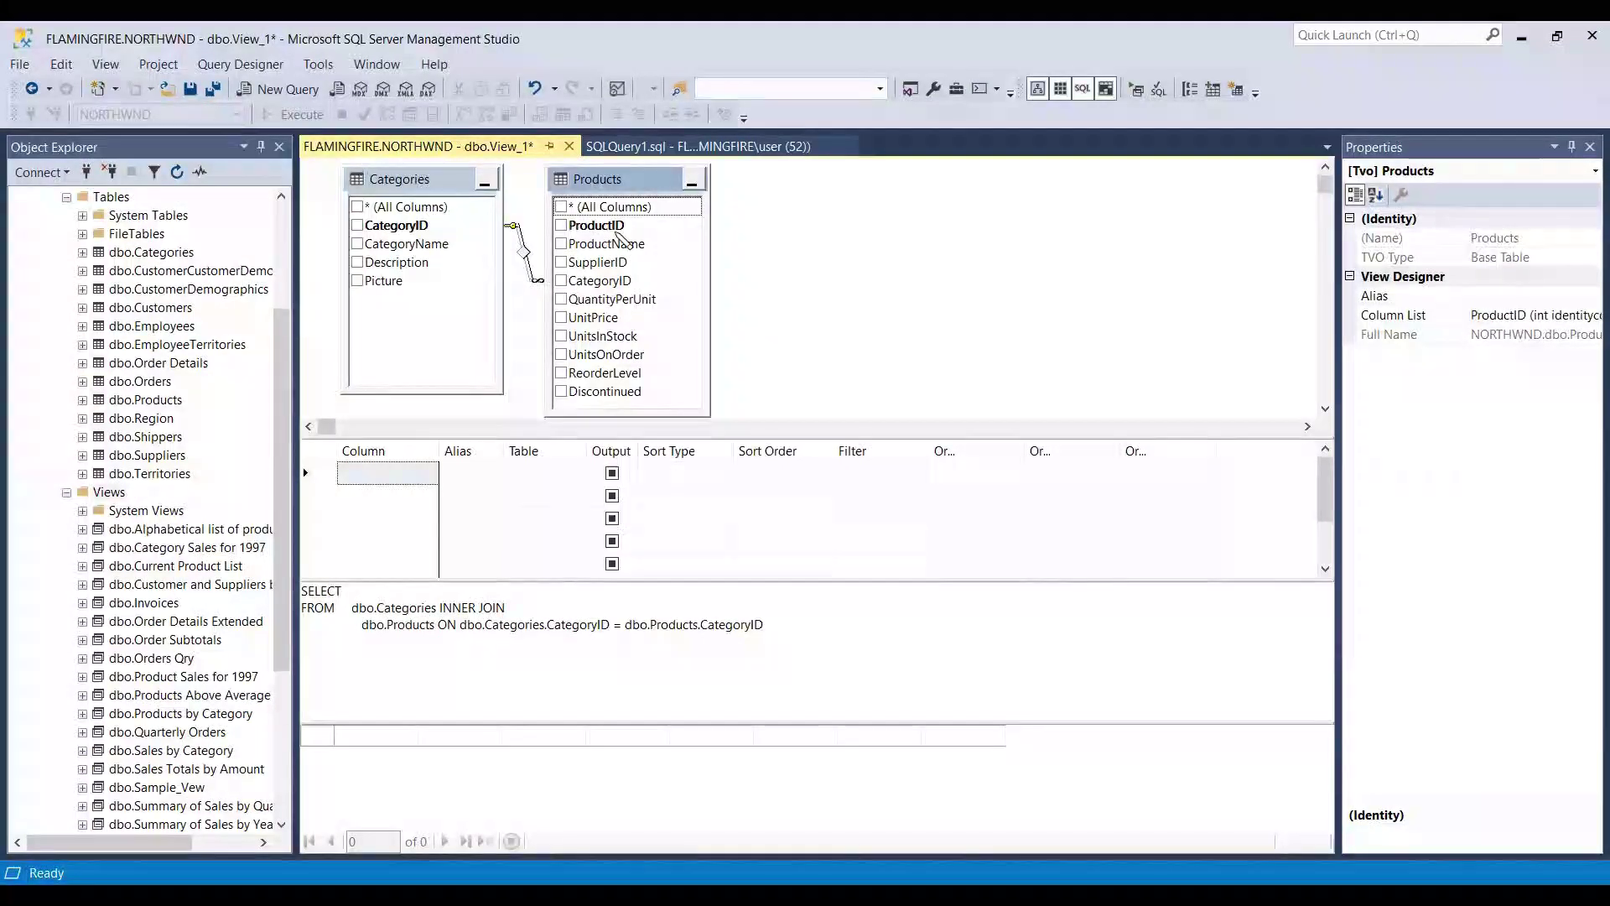
Step: Examine the CategoryID join and its SELECT statement, comparing them with the create view syntax on the Power BI report's Details page
{"action": "left_click", "coordinate": [426, 226]}
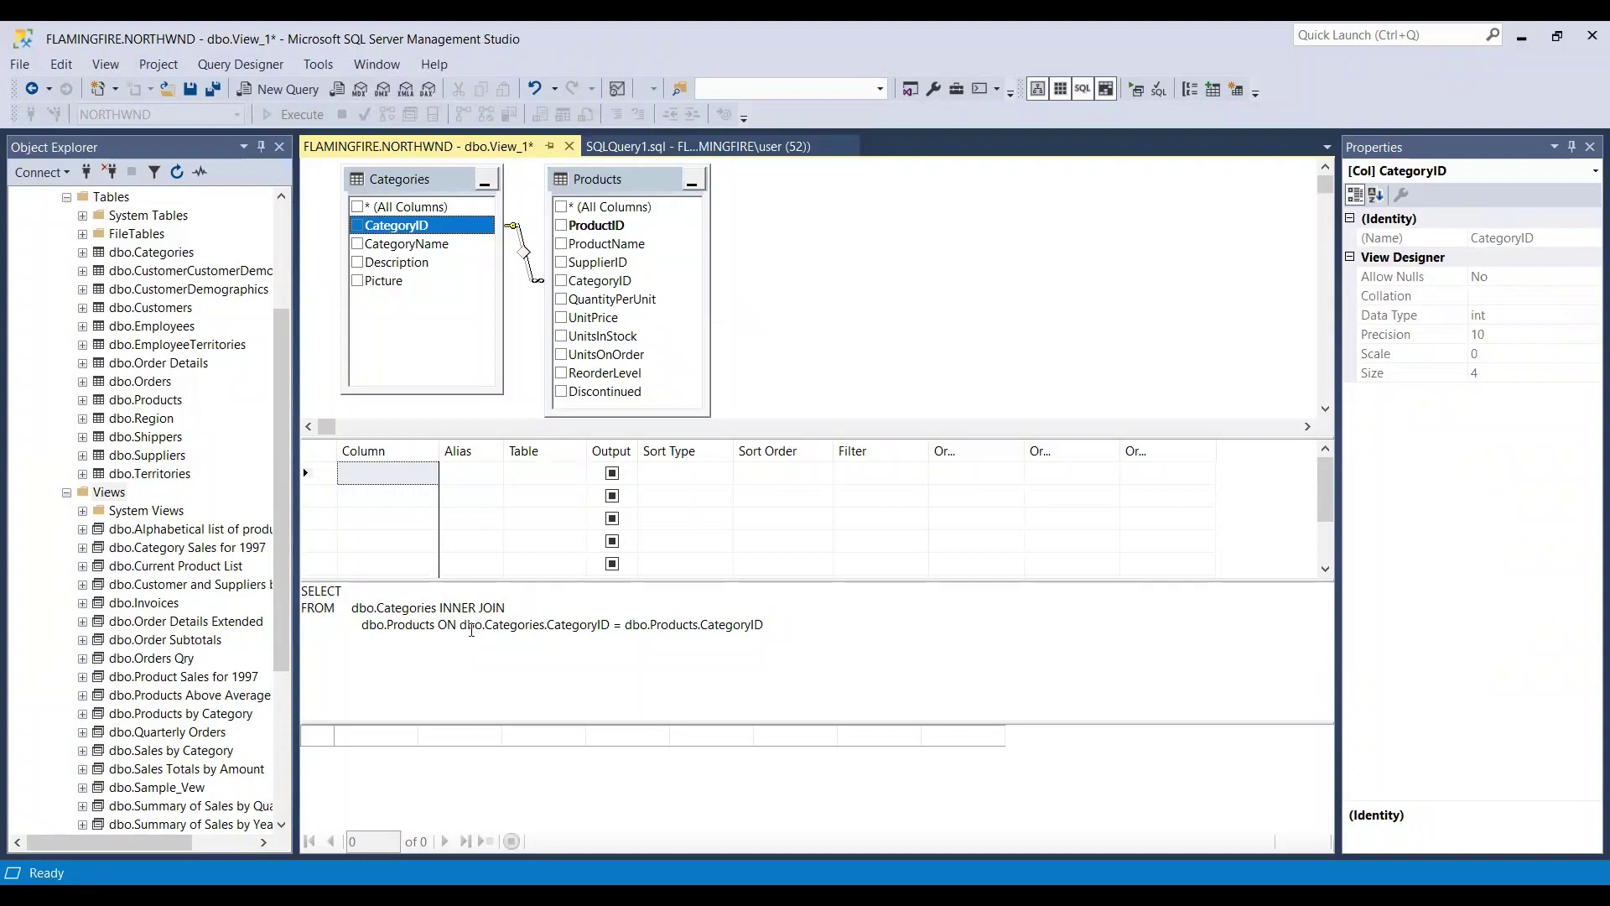
{"action": "left_click", "coordinate": [372, 592]}
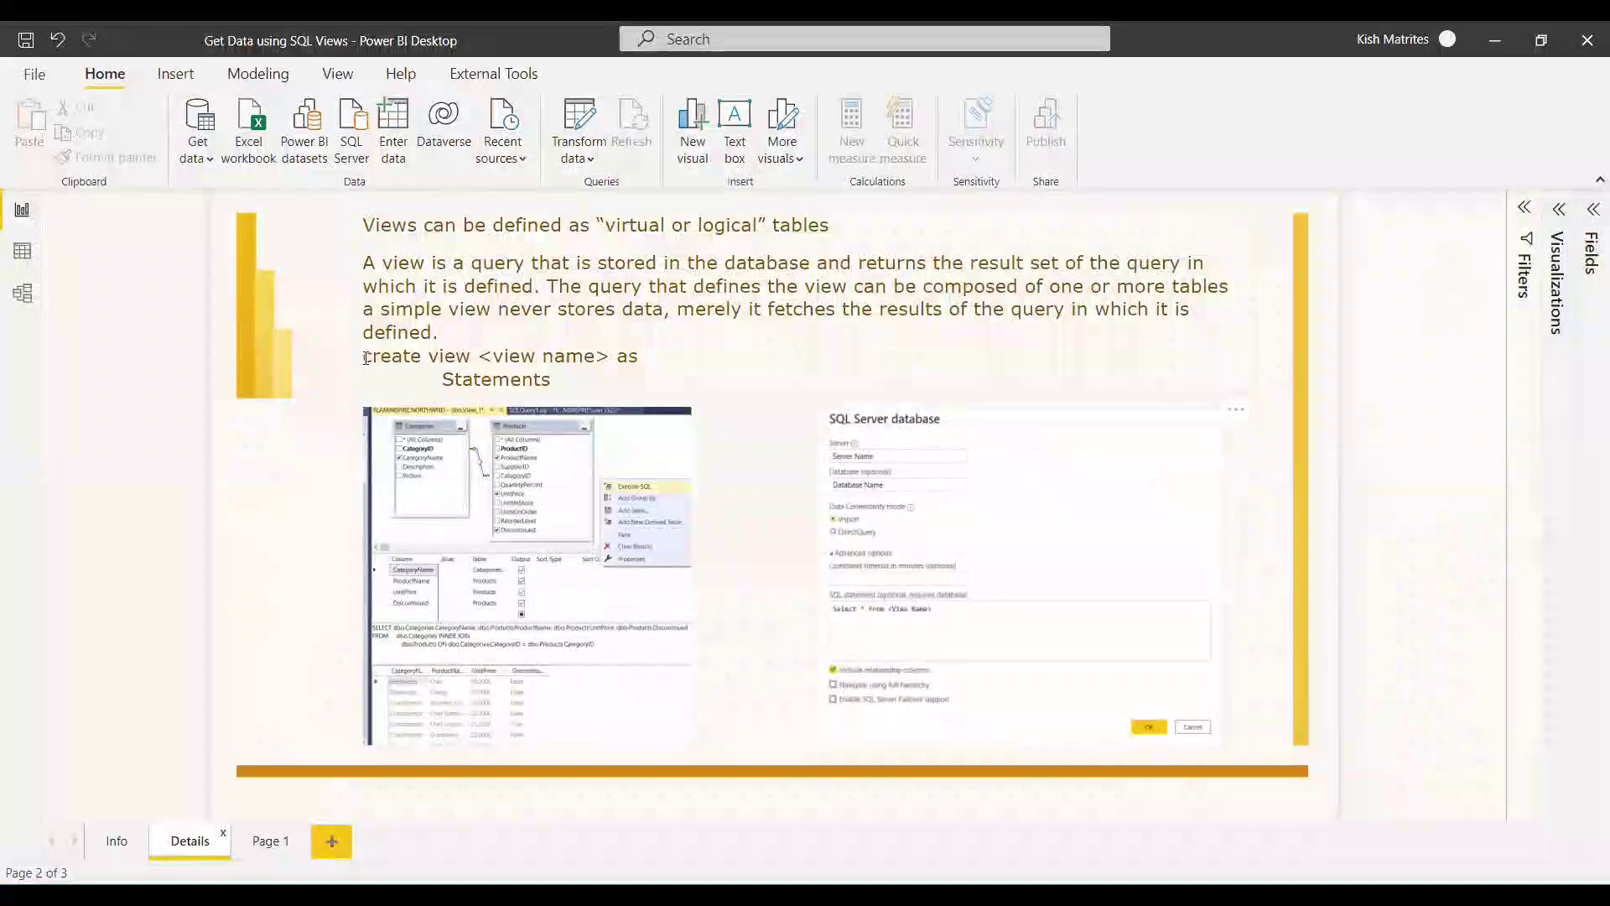
{"action": "left_click_drag", "start_coordinate": [365, 358], "coordinate": [472, 358]}
{"action": "double_click", "coordinate": [596, 356]}
{"action": "double_click", "coordinate": [496, 379]}
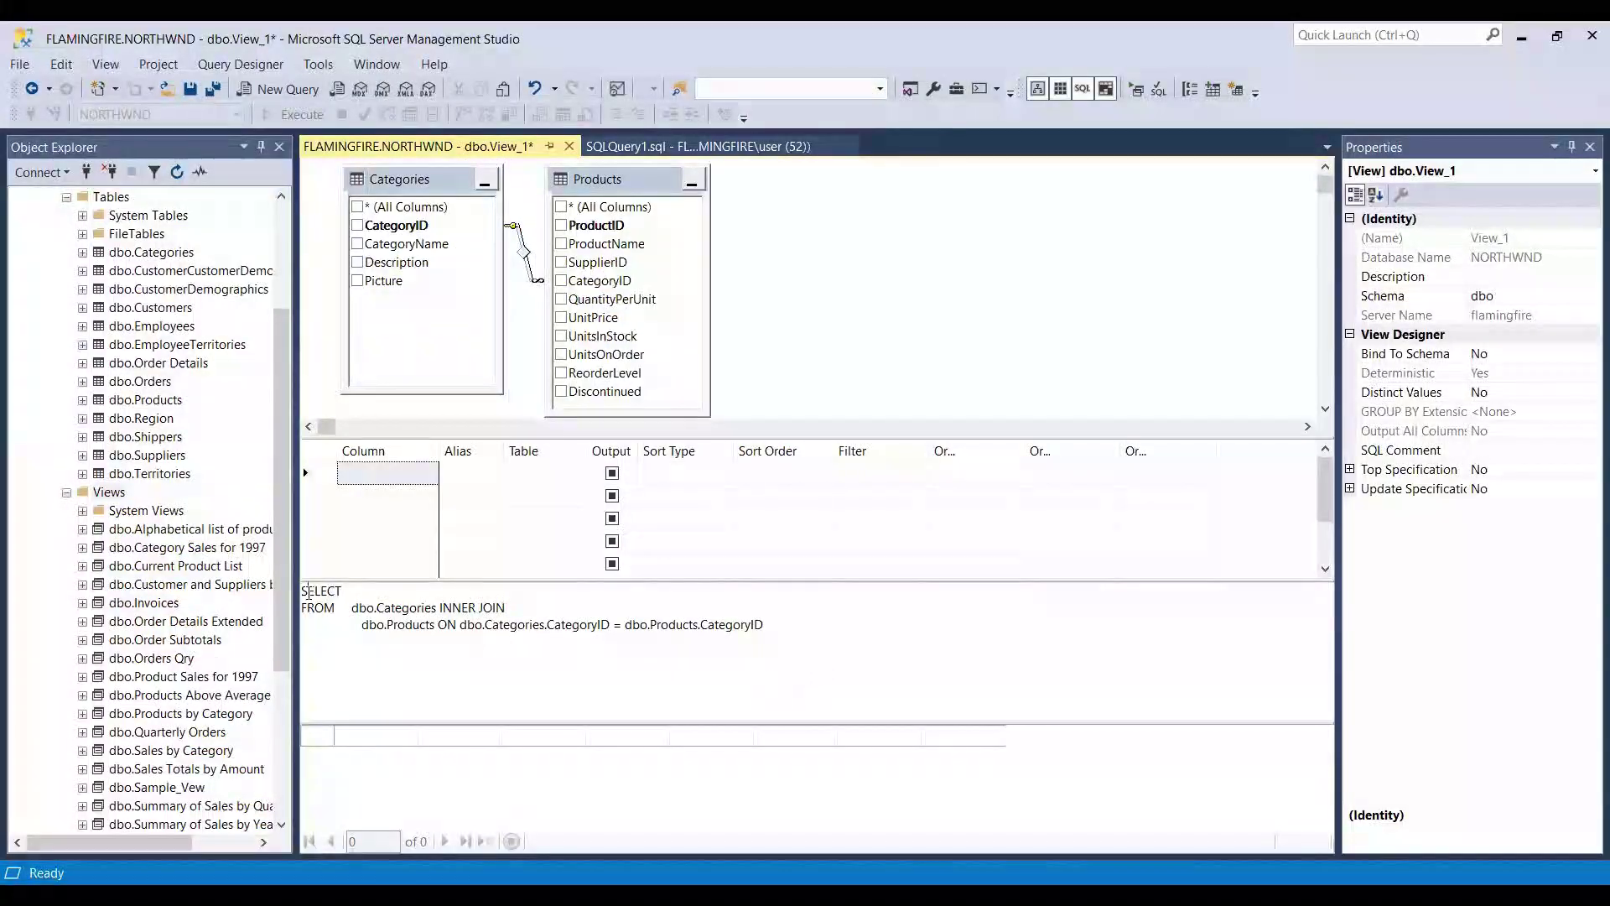
{"action": "left_click_drag", "start_coordinate": [301, 591], "coordinate": [813, 625]}
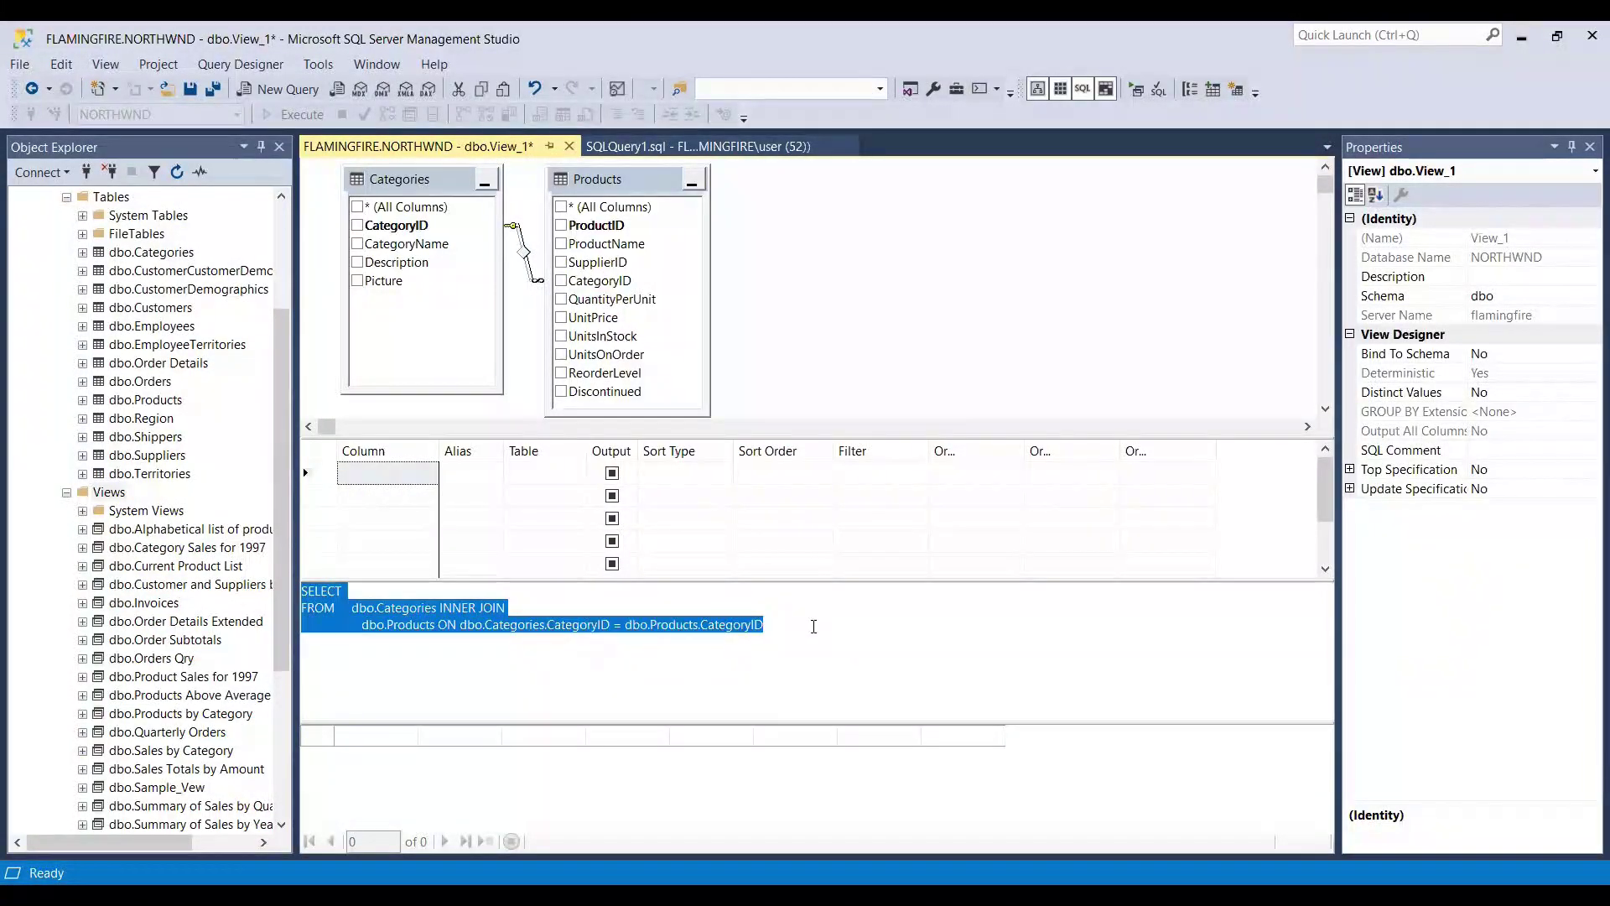
{"action": "left_click", "coordinate": [345, 591]}
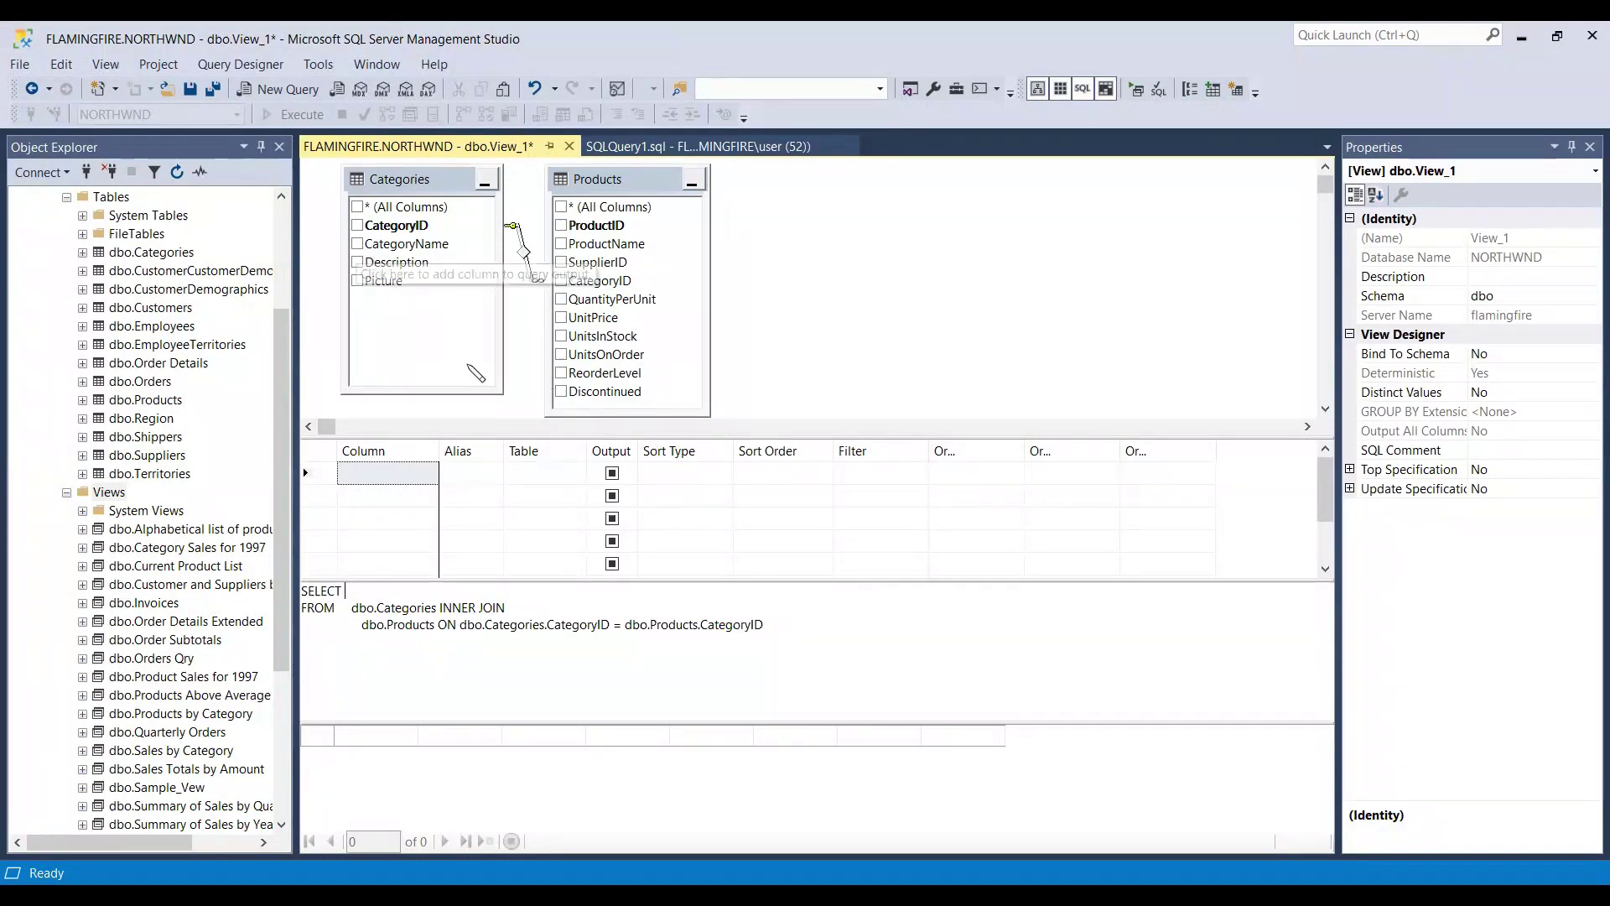
Step: Include CategoryName from Categories and ProductName, UnitPrice and Discontinued from Products as the view's output columns
{"action": "left_click", "coordinate": [357, 243]}
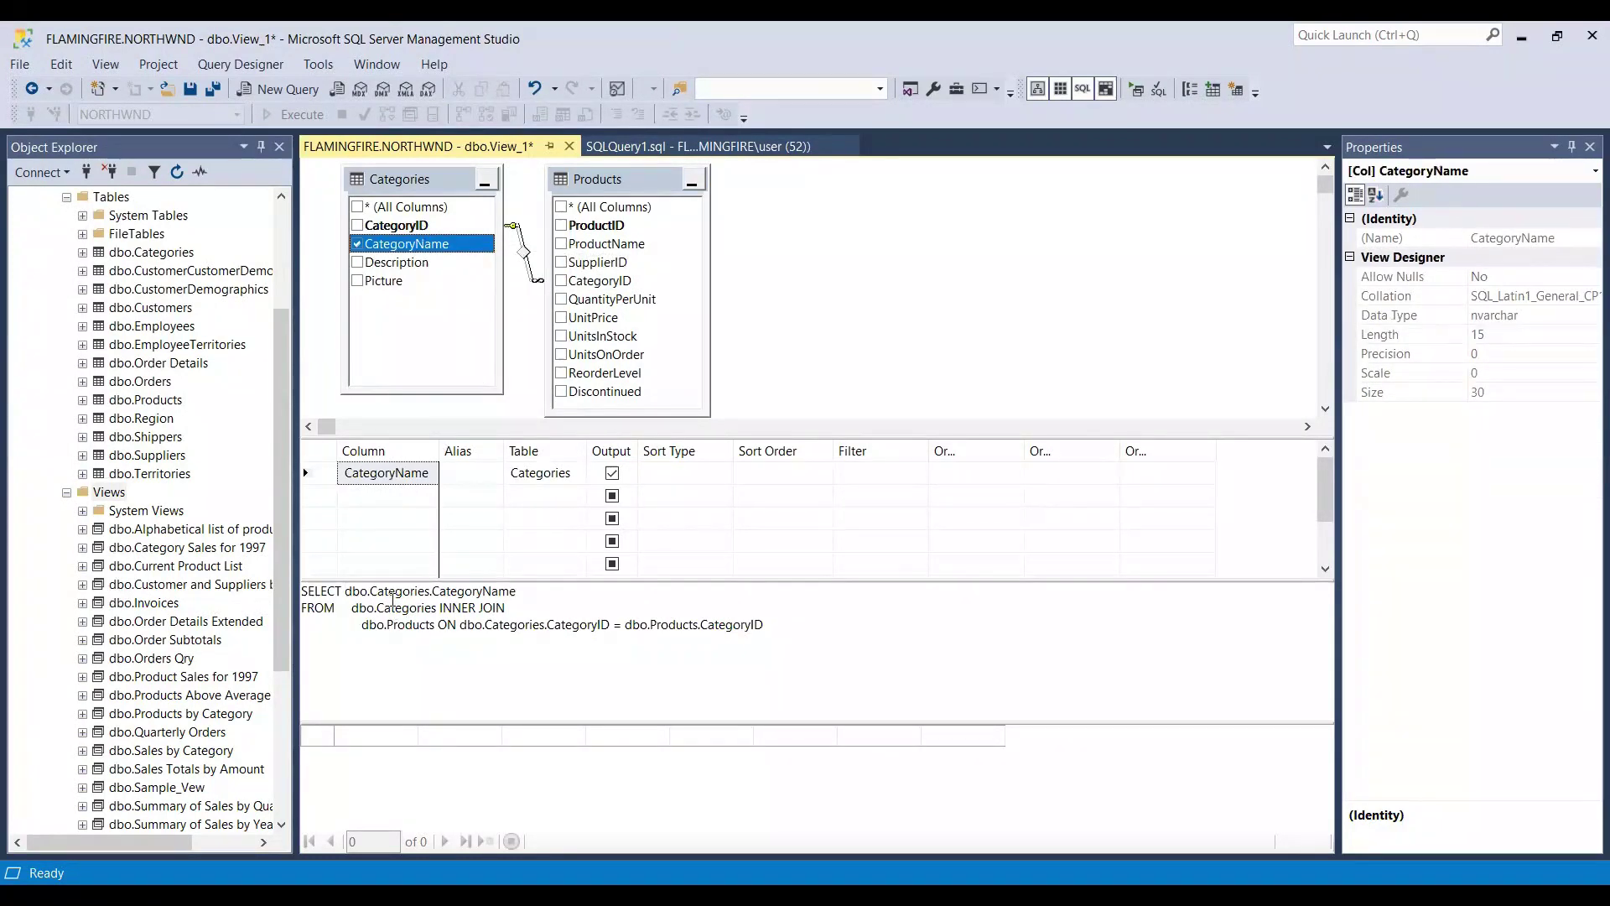
{"action": "left_click", "coordinate": [561, 243]}
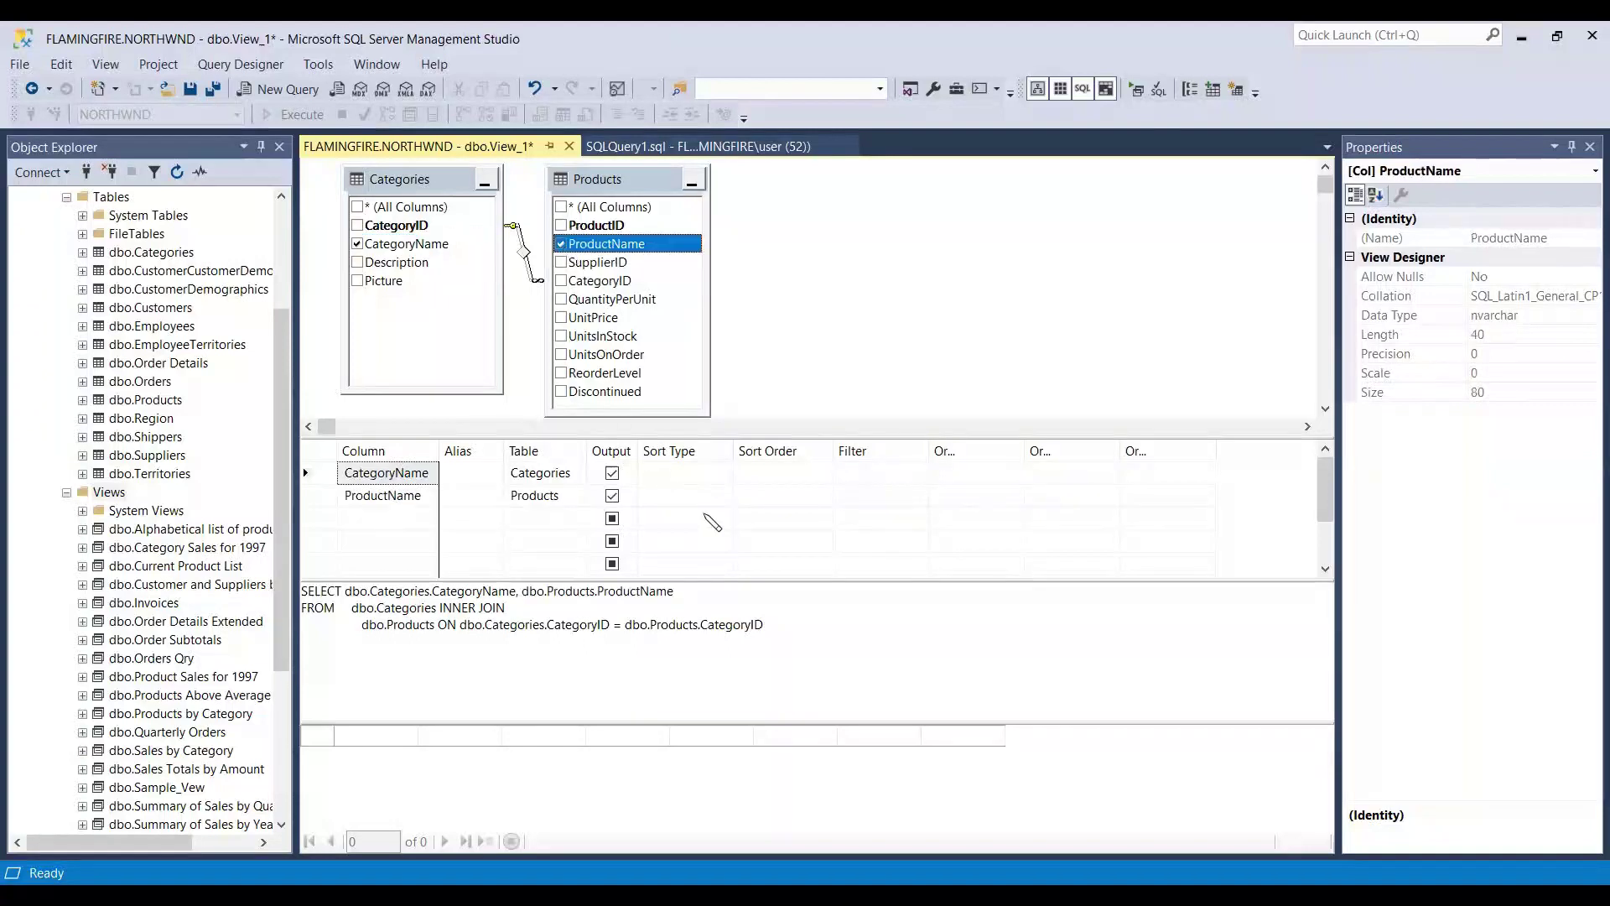
{"action": "left_click", "coordinate": [561, 317]}
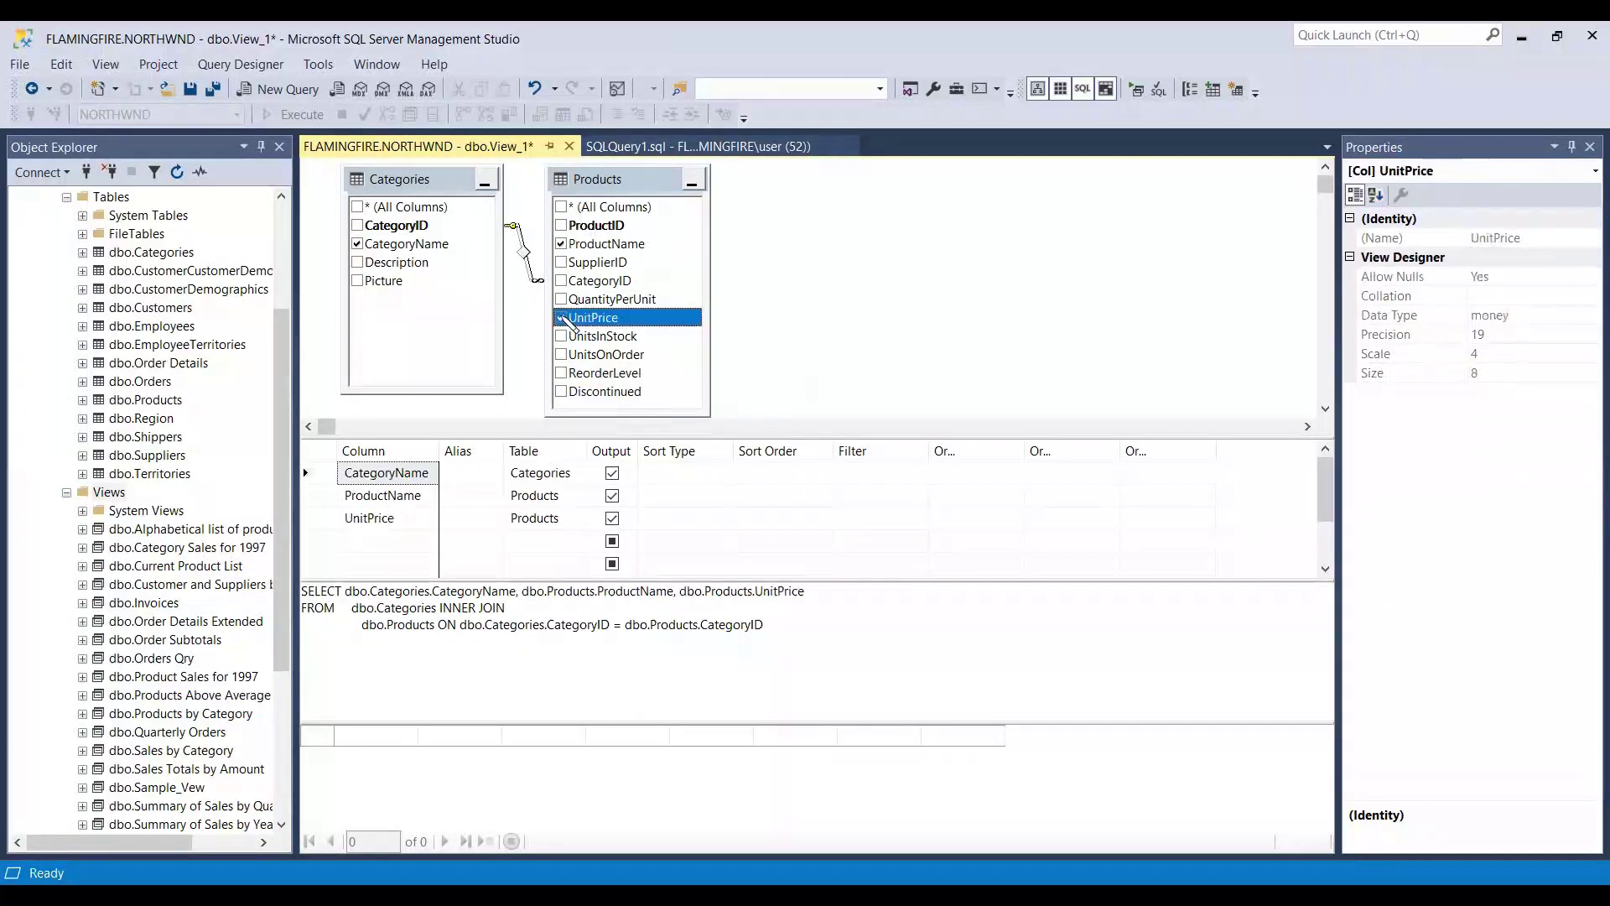
{"action": "left_click", "coordinate": [561, 391]}
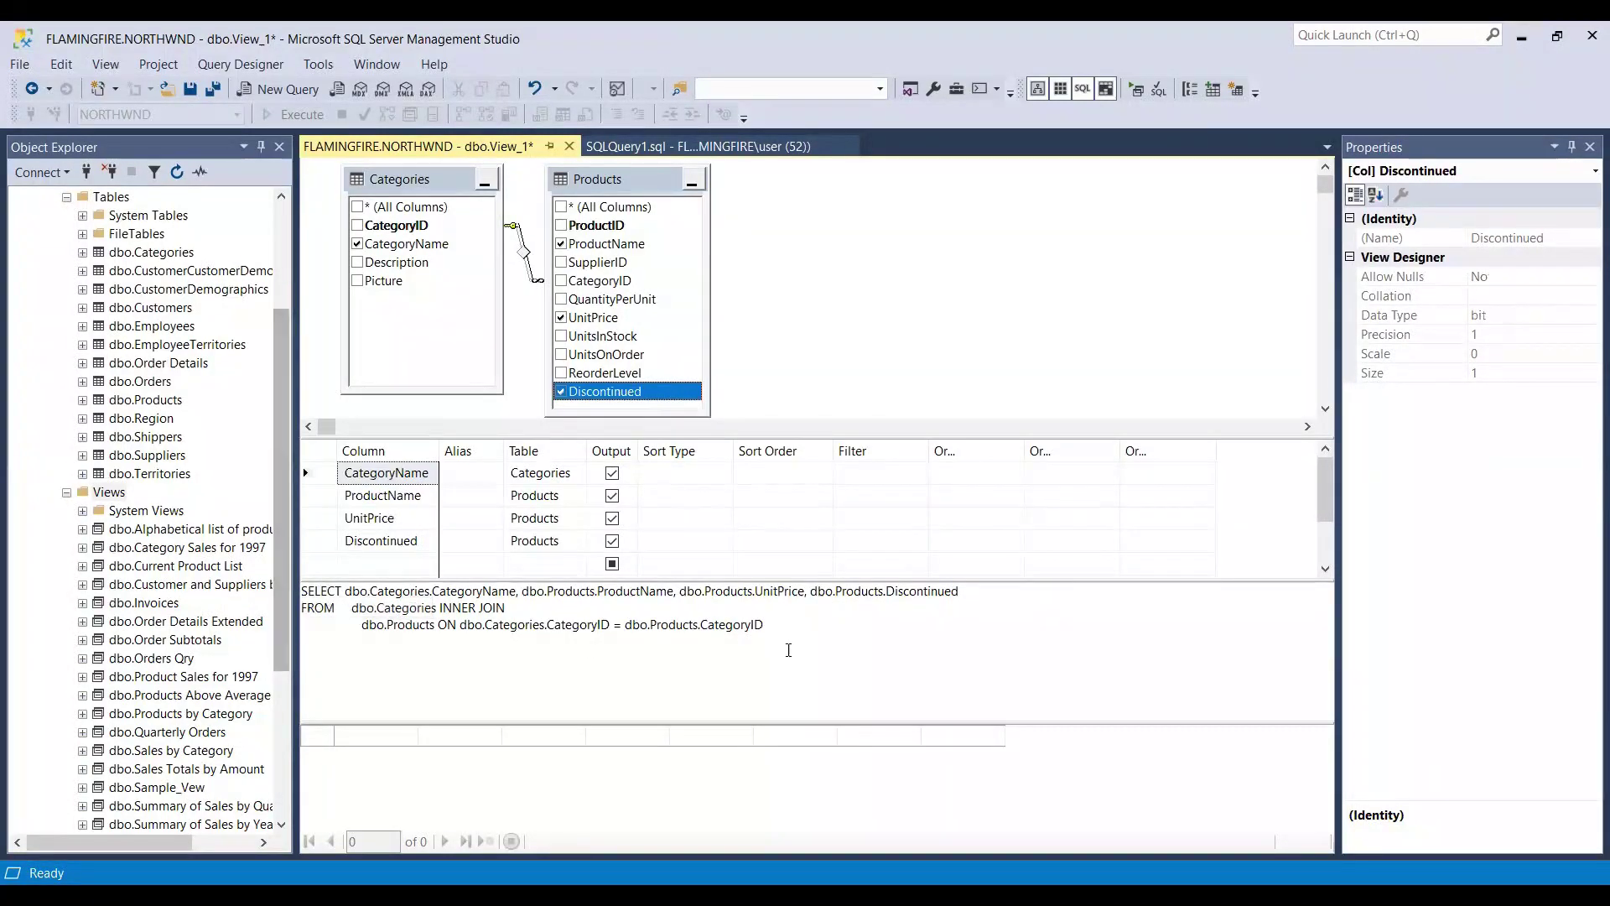
Step: Execute the view's SQL and review the returned rows, widening the result columns for readability
{"action": "left_click", "coordinate": [814, 301]}
{"action": "right_click", "coordinate": [814, 302]}
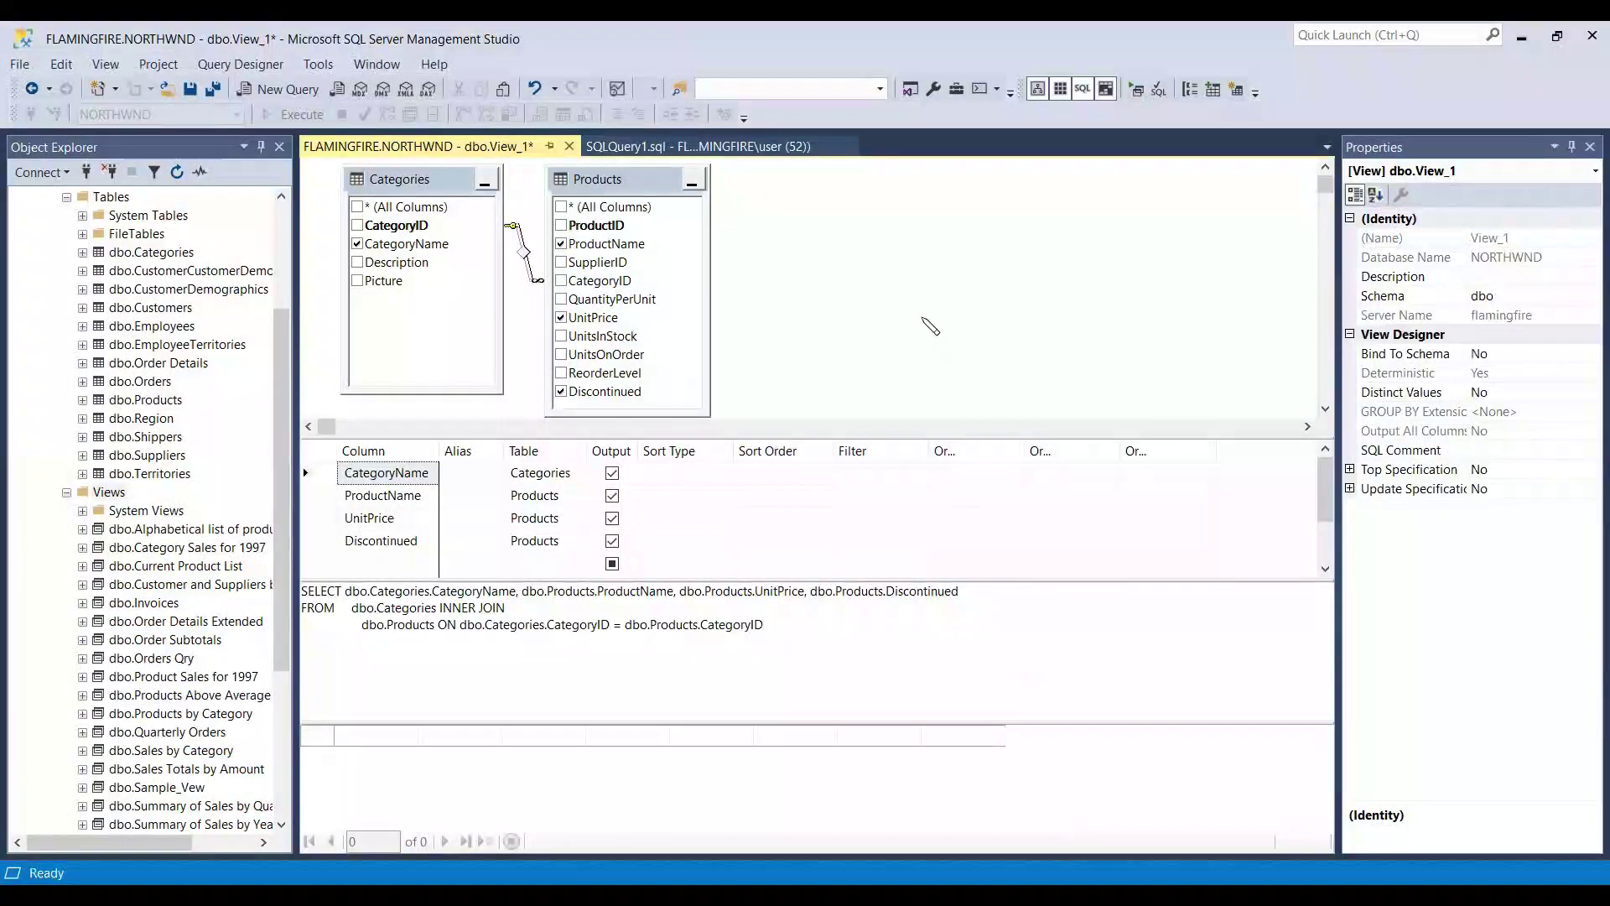
{"action": "right_click", "coordinate": [931, 327]}
{"action": "left_click", "coordinate": [969, 337]}
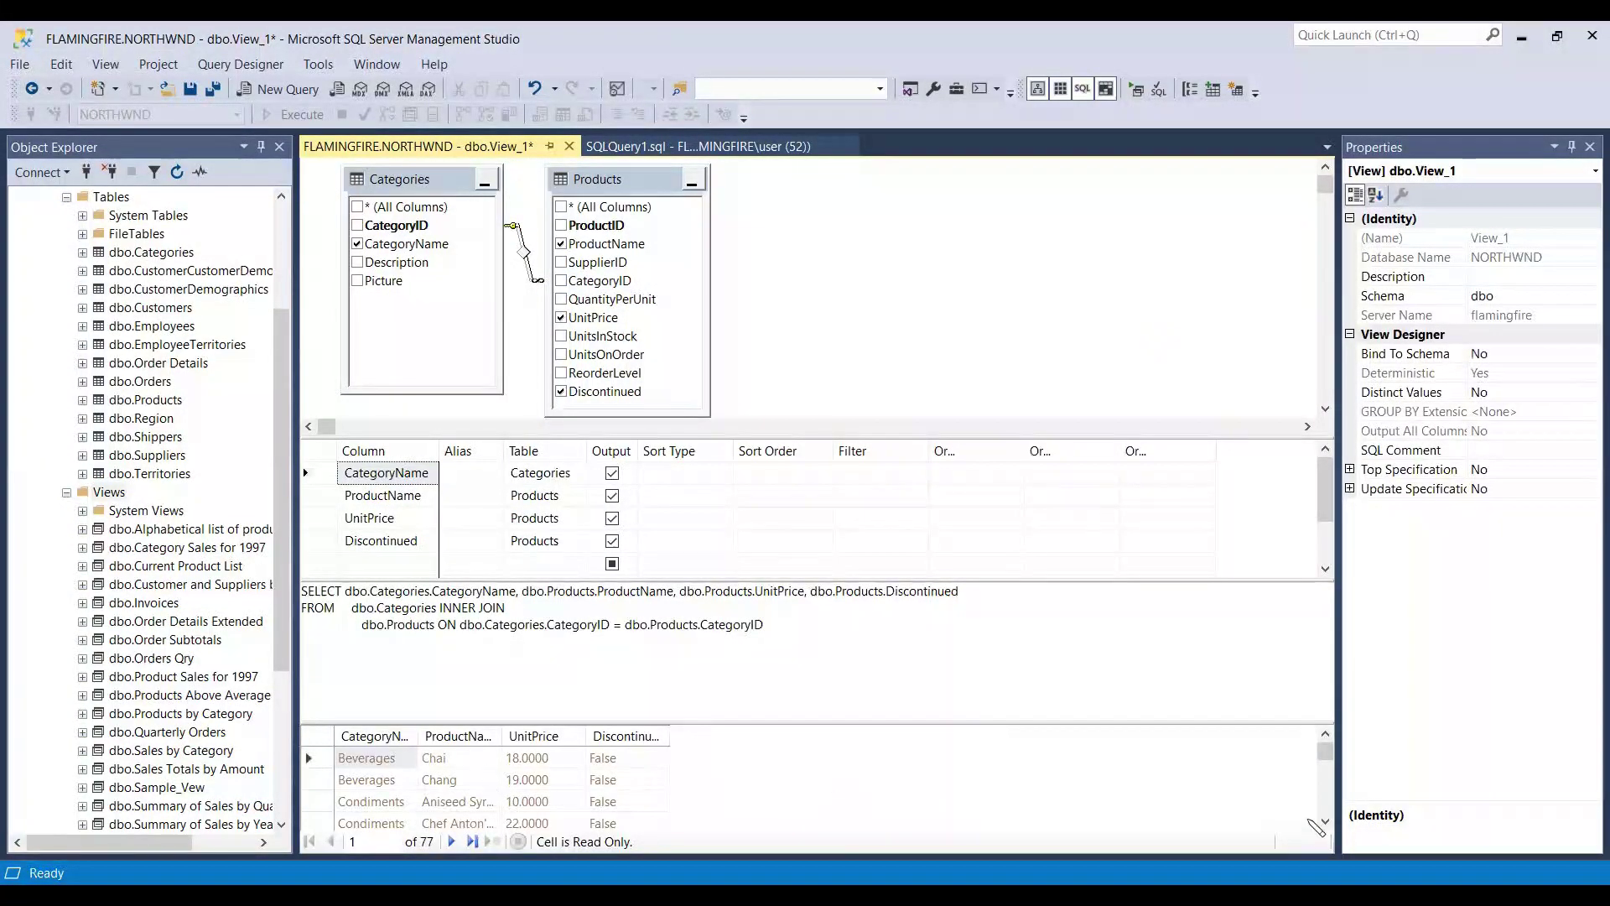
{"action": "scroll", "coordinate": [1325, 759], "scroll_direction": "down", "scroll_amount": 5}
{"action": "left_click_drag", "start_coordinate": [417, 736], "coordinate": [573, 737]}
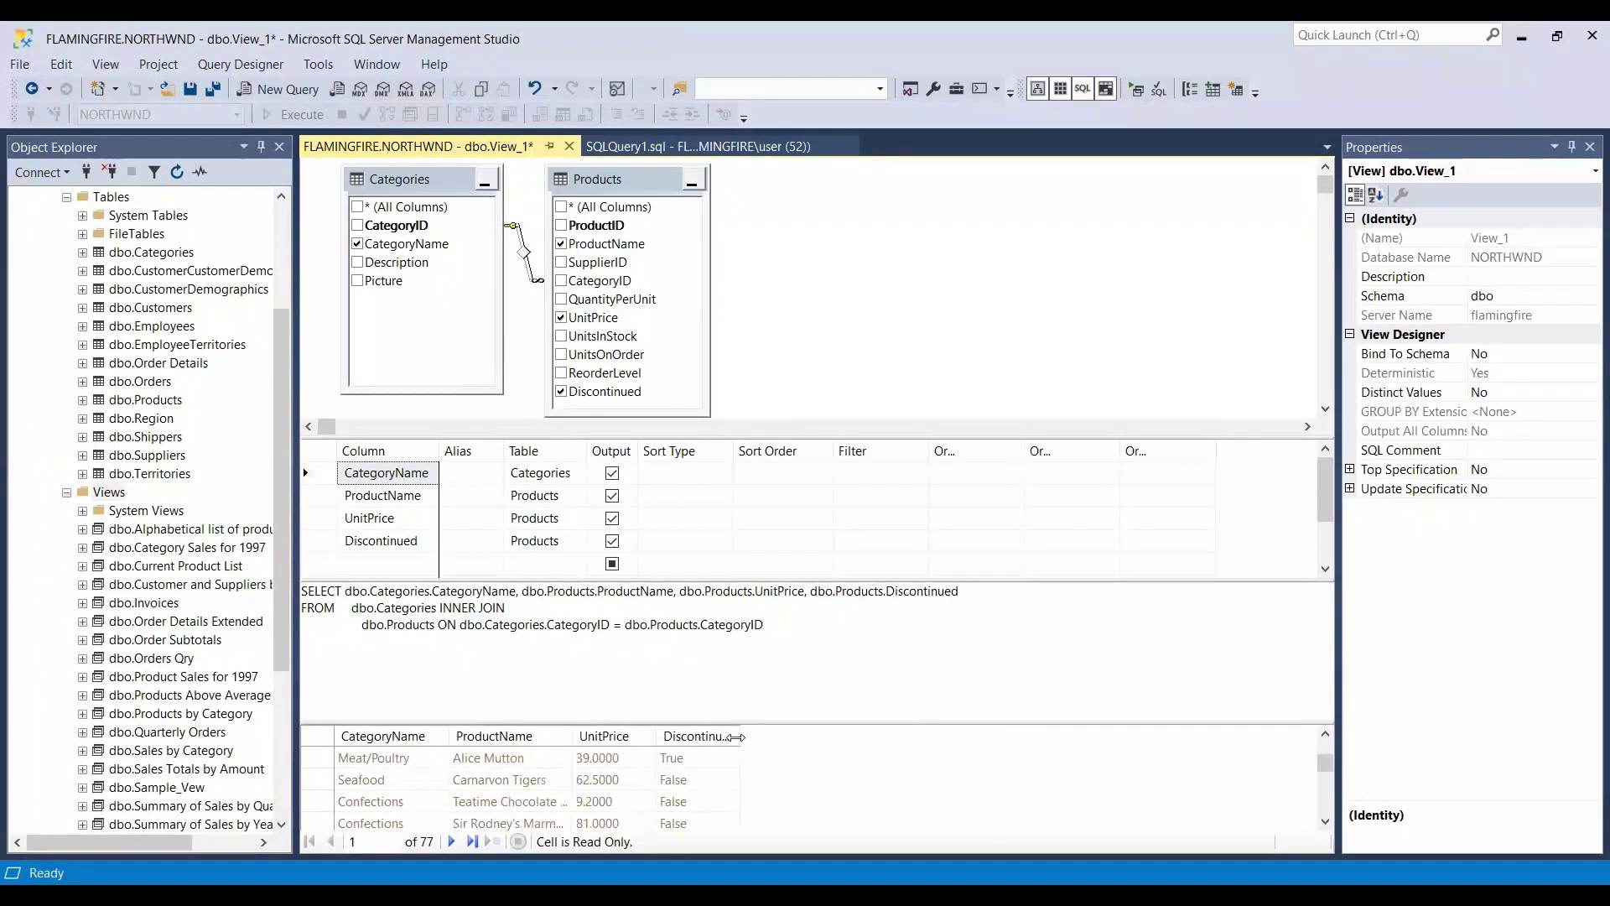
{"action": "left_click_drag", "start_coordinate": [738, 736], "coordinate": [782, 736]}
{"action": "key", "text": "ctrl+r"}
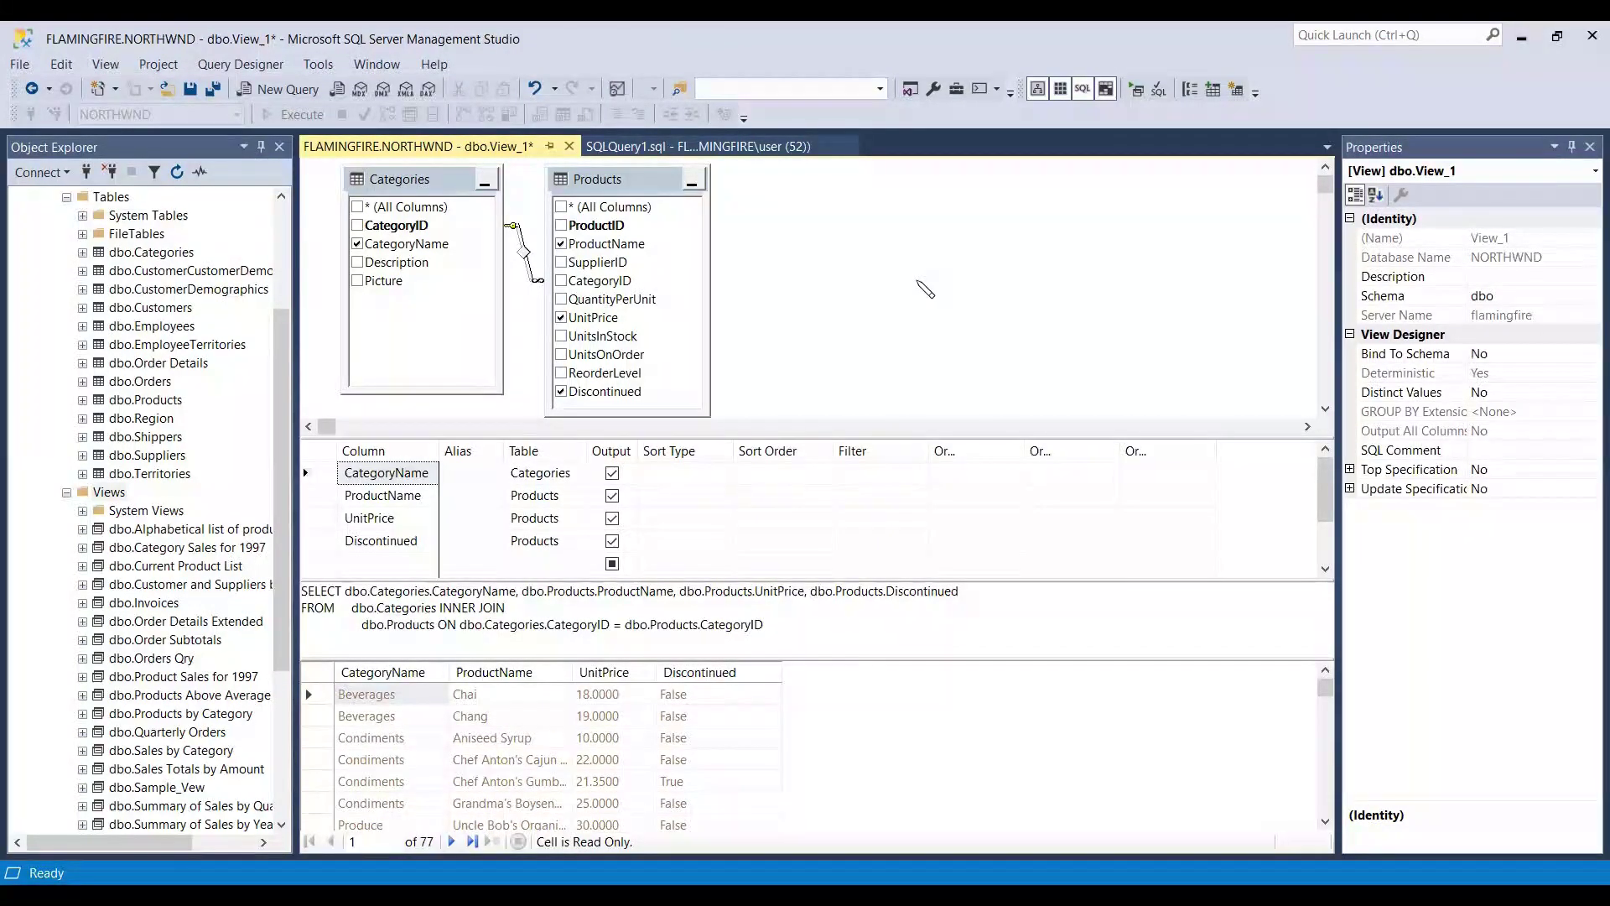
Step: Save the view as Categories_Product_View
{"action": "key", "text": "ctrl+s"}
{"action": "left_click", "coordinate": [726, 462]}
{"action": "left_click_drag", "start_coordinate": [726, 462], "coordinate": [647, 474]}
{"action": "type", "text": "Categories_Product_View"}
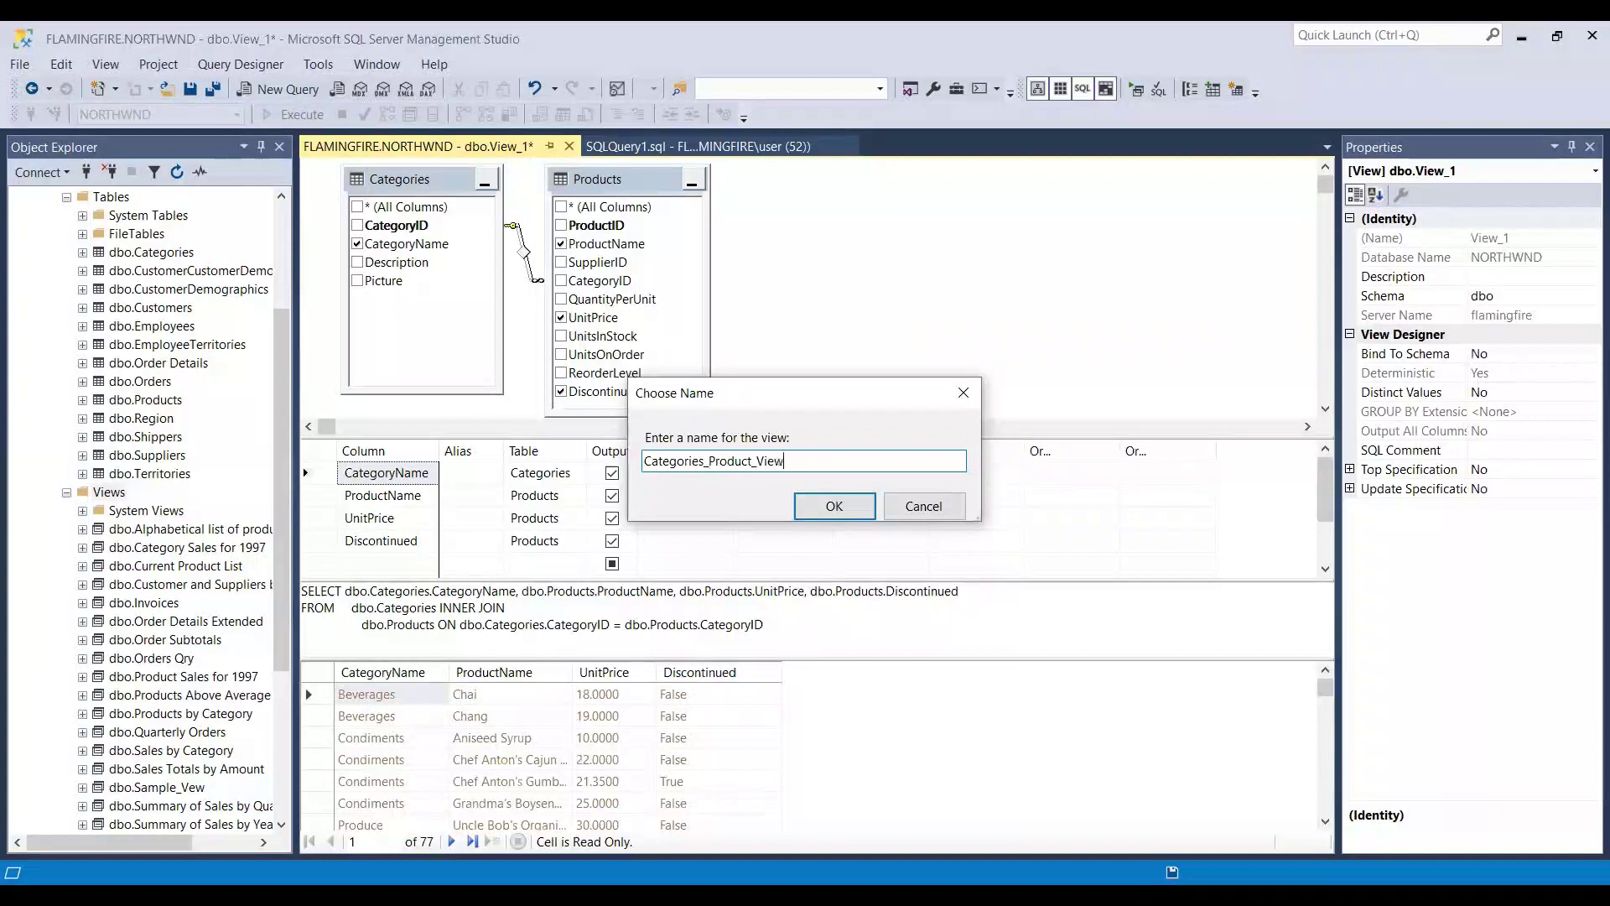
{"action": "key", "text": "Return"}
Step: Refresh the NORTHWND views and select Categories_Product_View, widening the object tree to show full view names
{"action": "right_click", "coordinate": [109, 491]}
{"action": "left_click", "coordinate": [159, 609]}
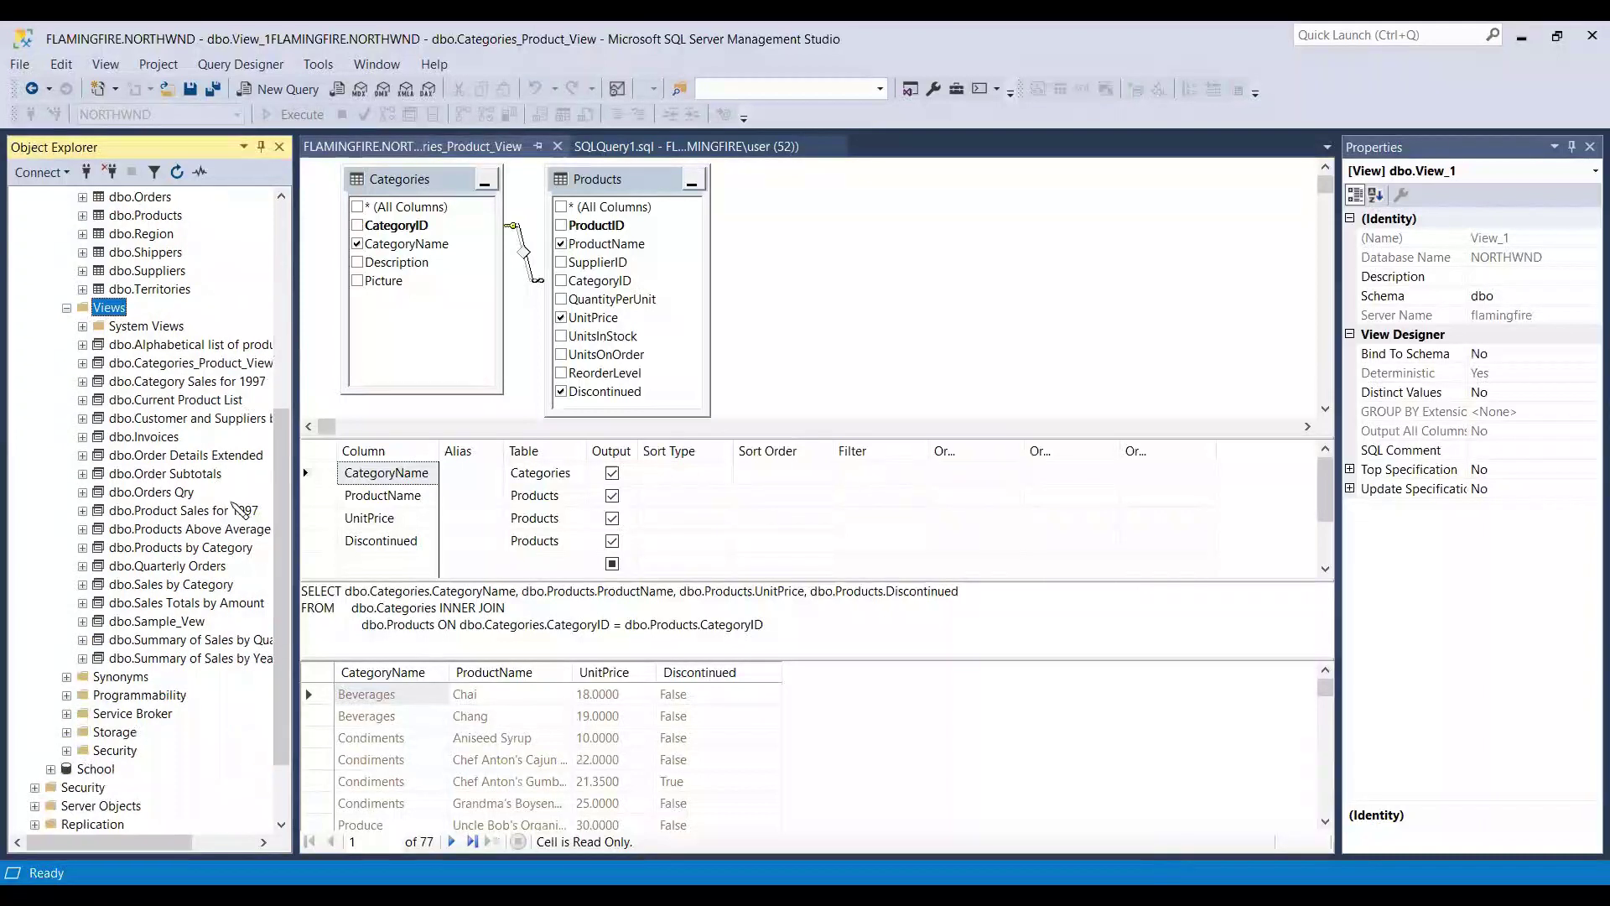
{"action": "left_click", "coordinate": [174, 400]}
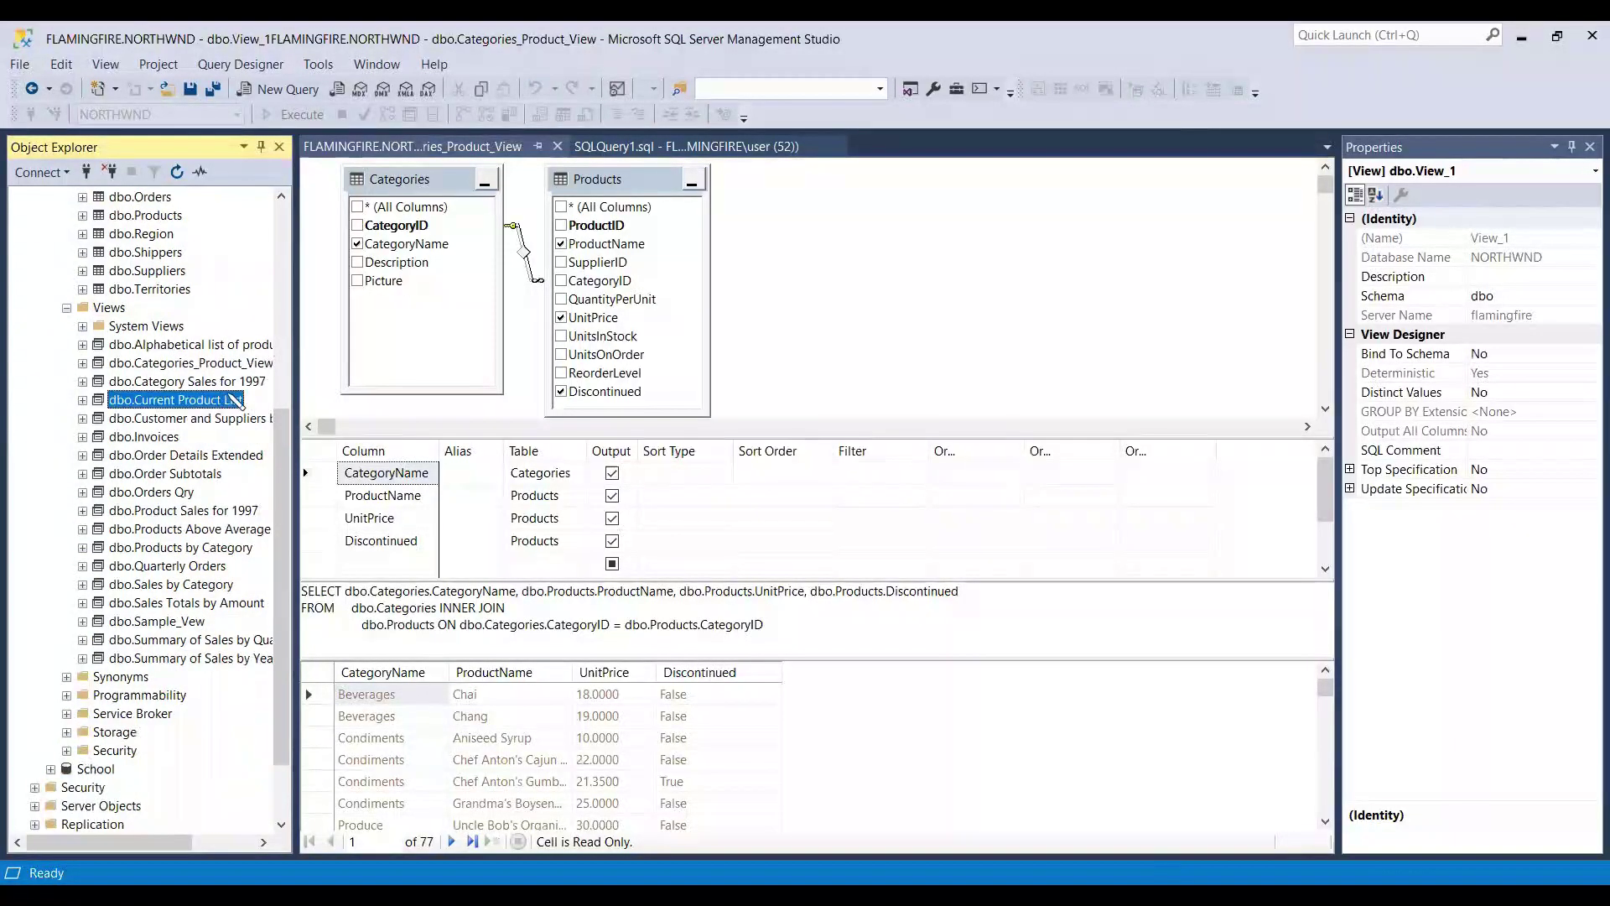
{"action": "left_click", "coordinate": [265, 369]}
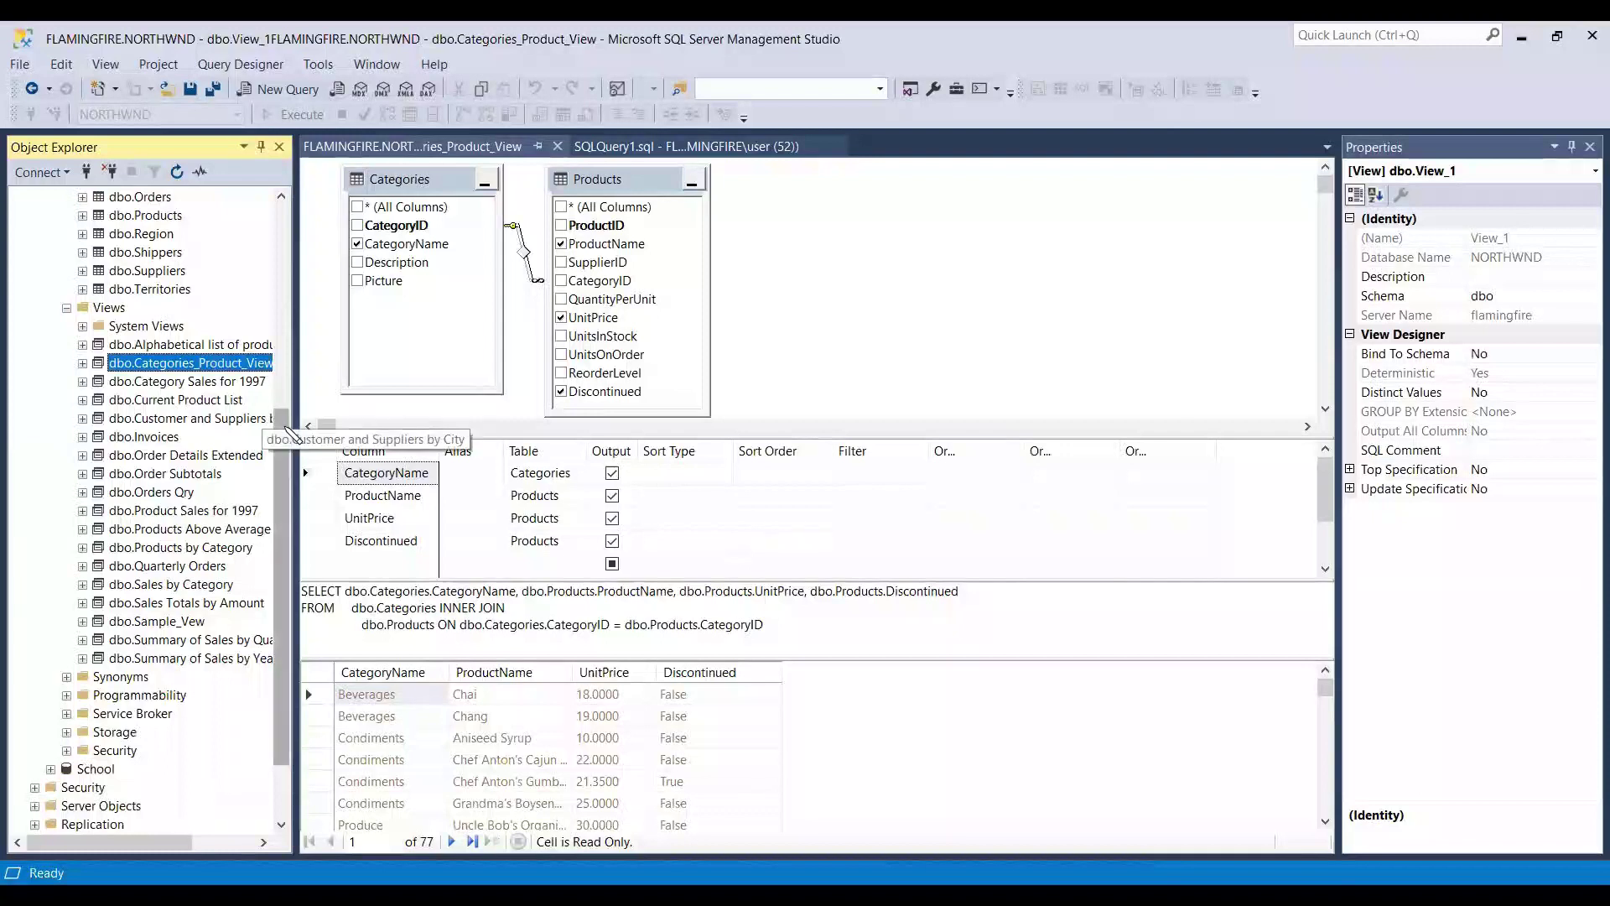
{"action": "left_click_drag", "start_coordinate": [299, 466], "coordinate": [331, 471]}
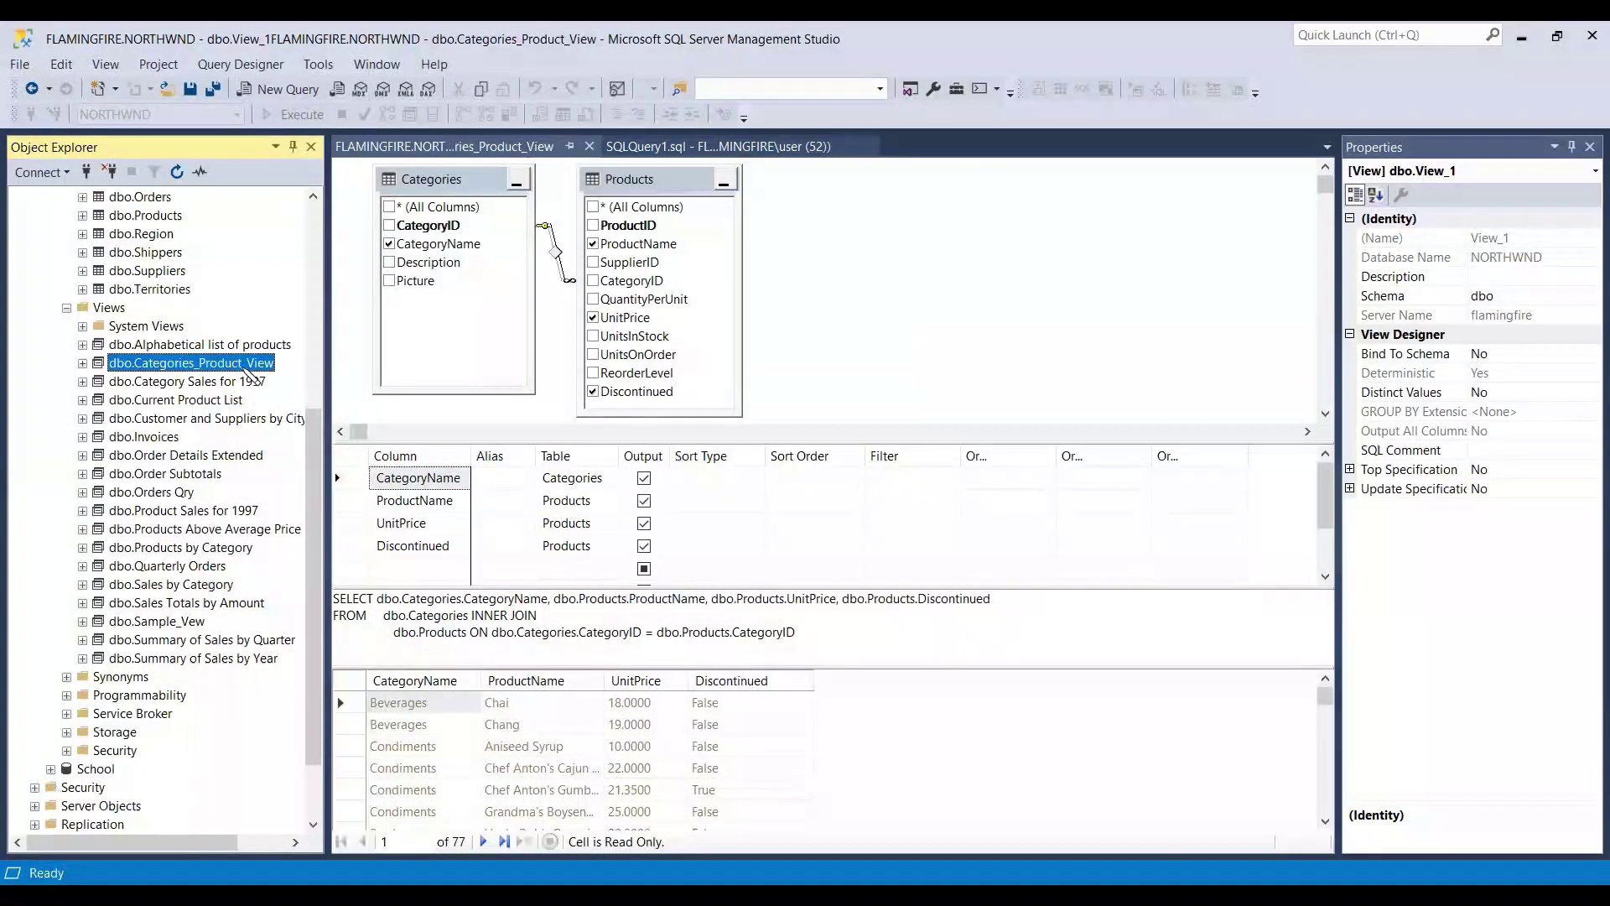
Step: Open the top 200 rows of Categories_Product_View for editing, and return to the empty SQLQuery1.sql query
{"action": "right_click", "coordinate": [189, 367]}
{"action": "left_click", "coordinate": [224, 438]}
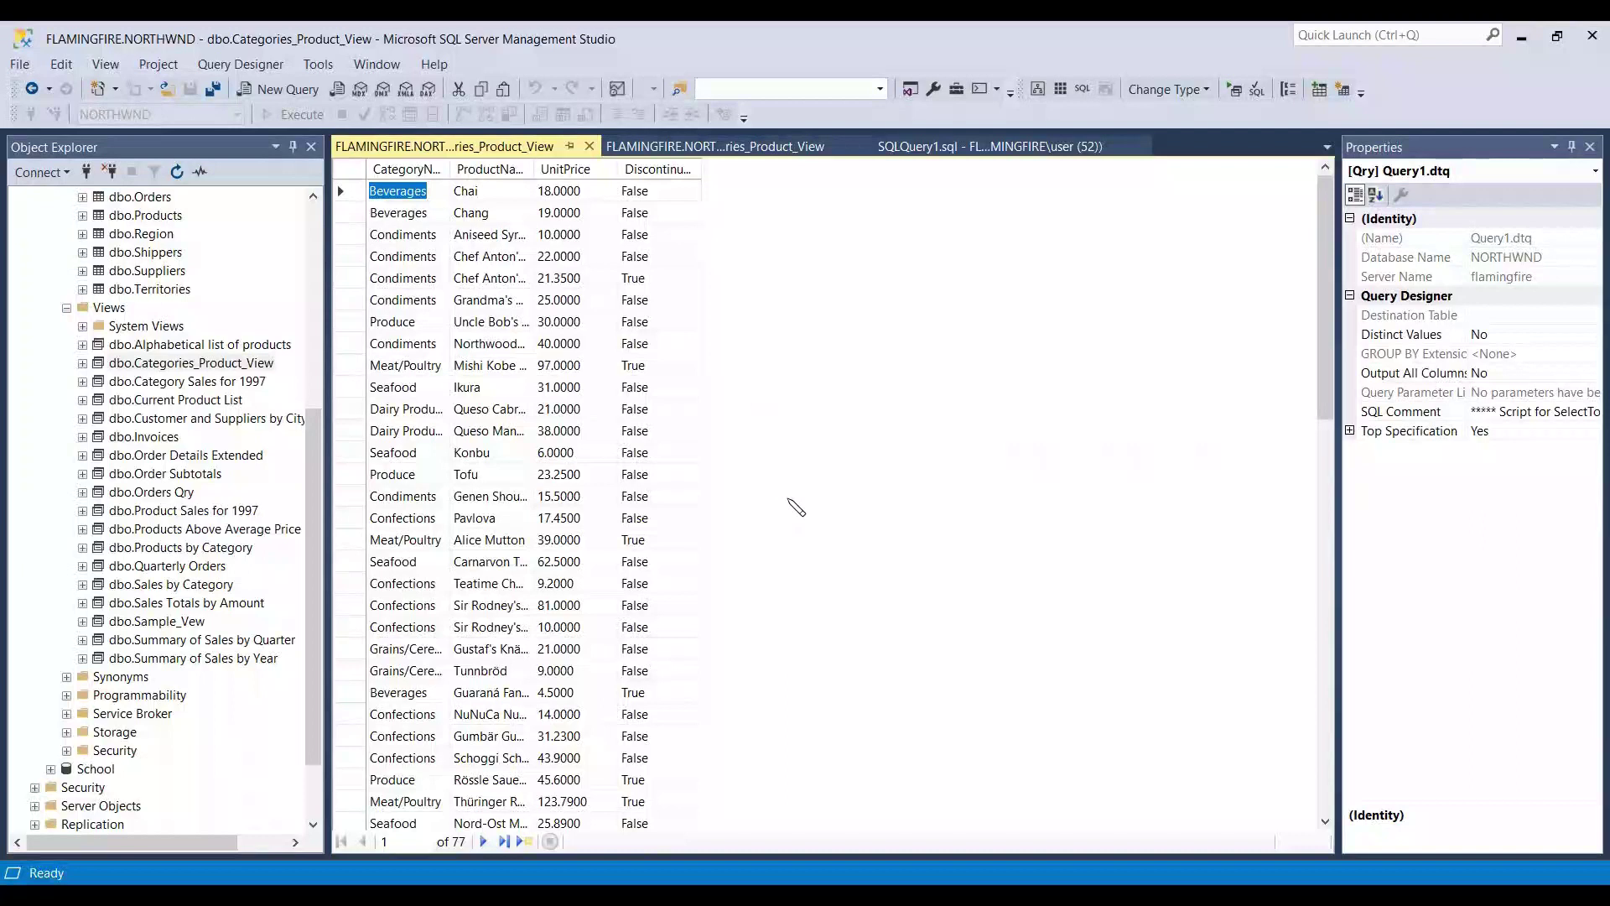
{"action": "left_click", "coordinate": [1115, 147]}
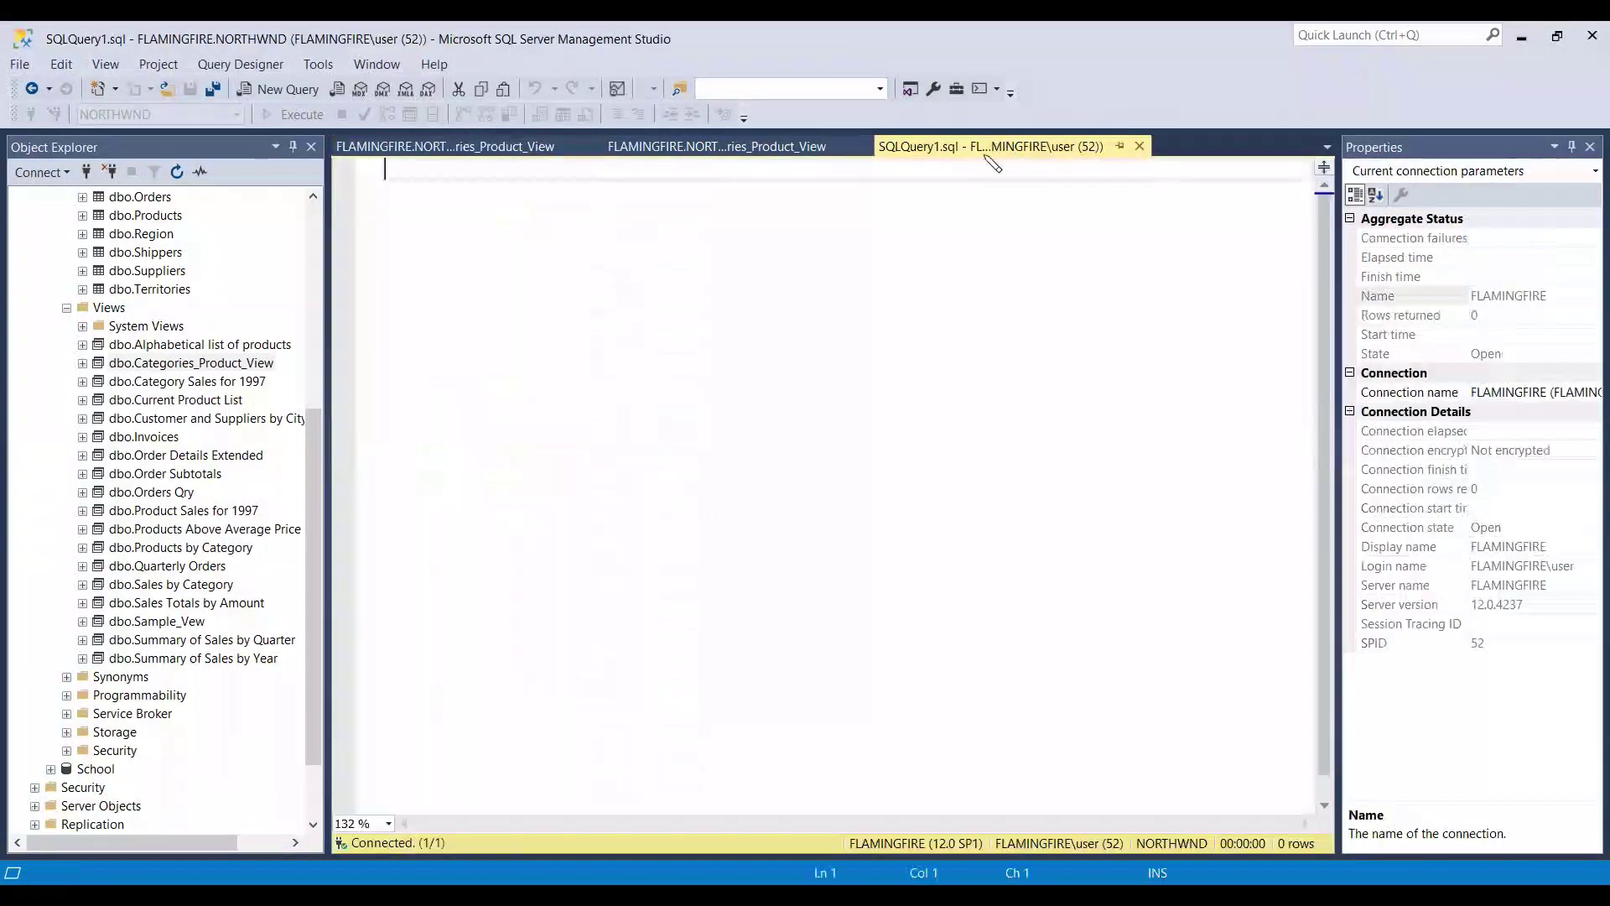
Step: Write the query SELECT * FROM dbo.Categories_Product_View in SQLQuery1.sql
{"action": "type", "text": "SELECT"}
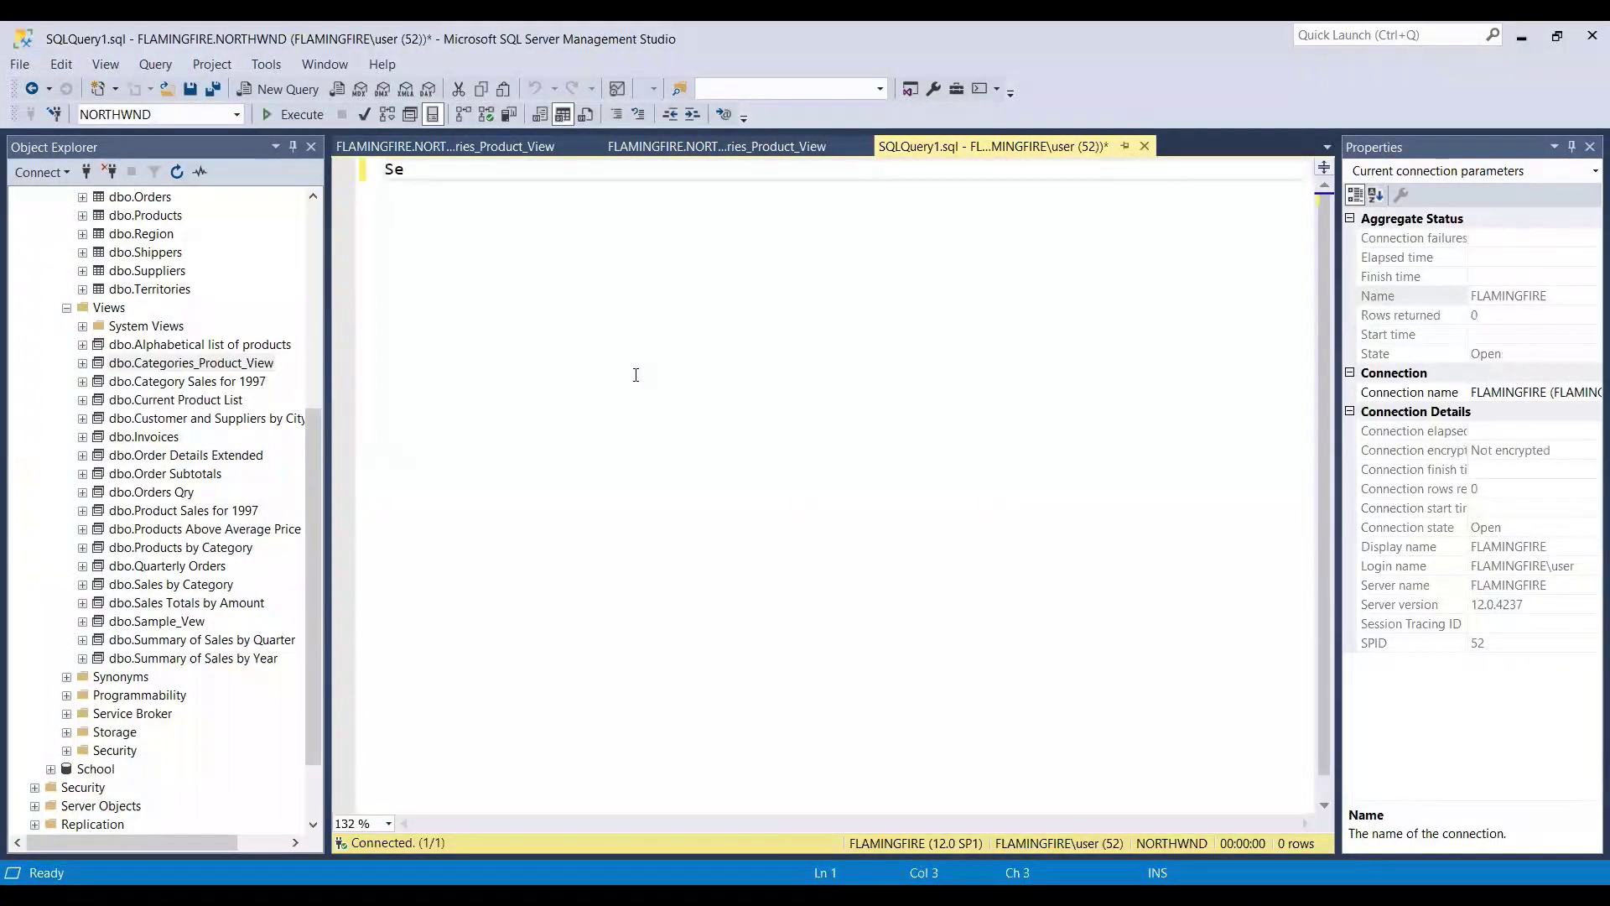
{"action": "type", "text": " *"}
{"action": "key", "text": "Return"}
{"action": "key", "text": "Tab"}
{"action": "type", "text": "FROM"}
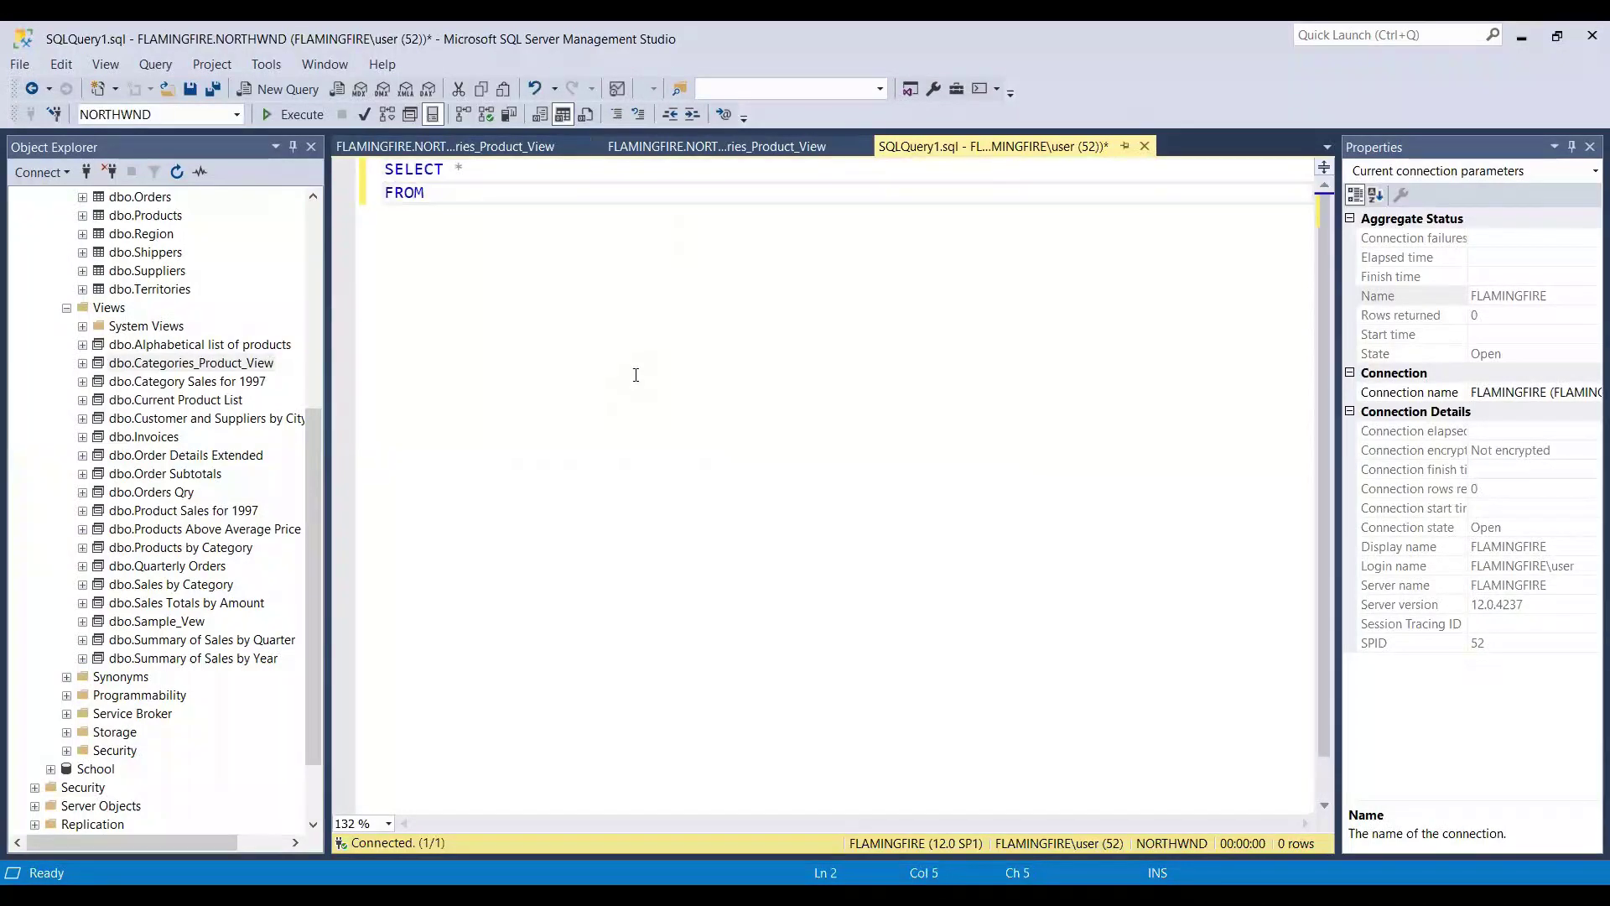
{"action": "type", "text": " dbo.cate"}
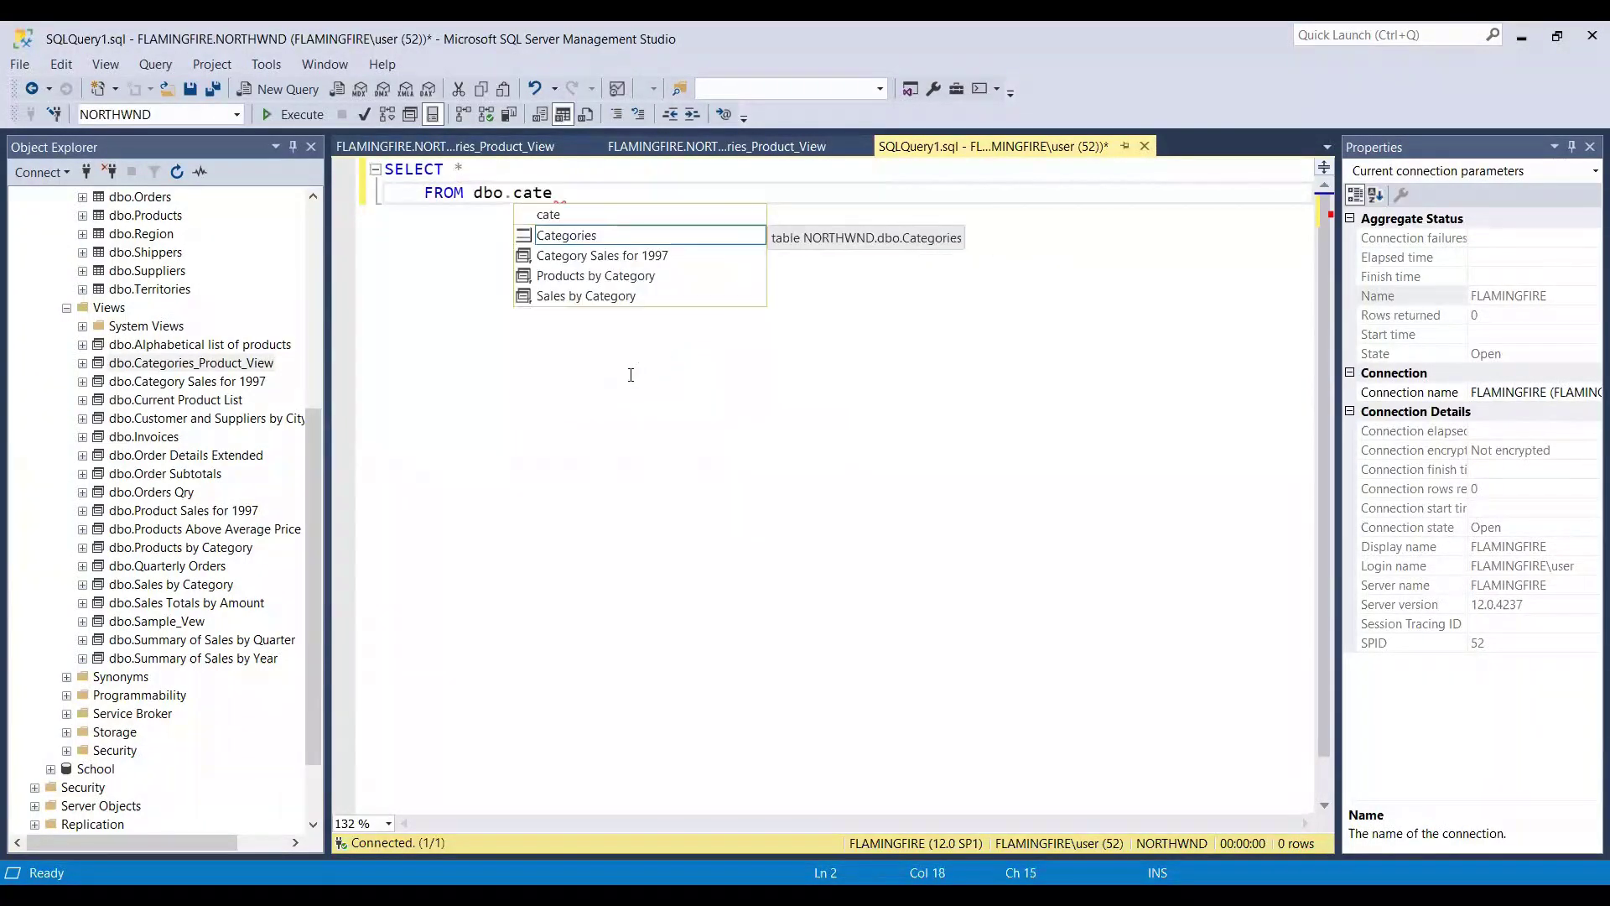
{"action": "type", "text": "gories_Product_View"}
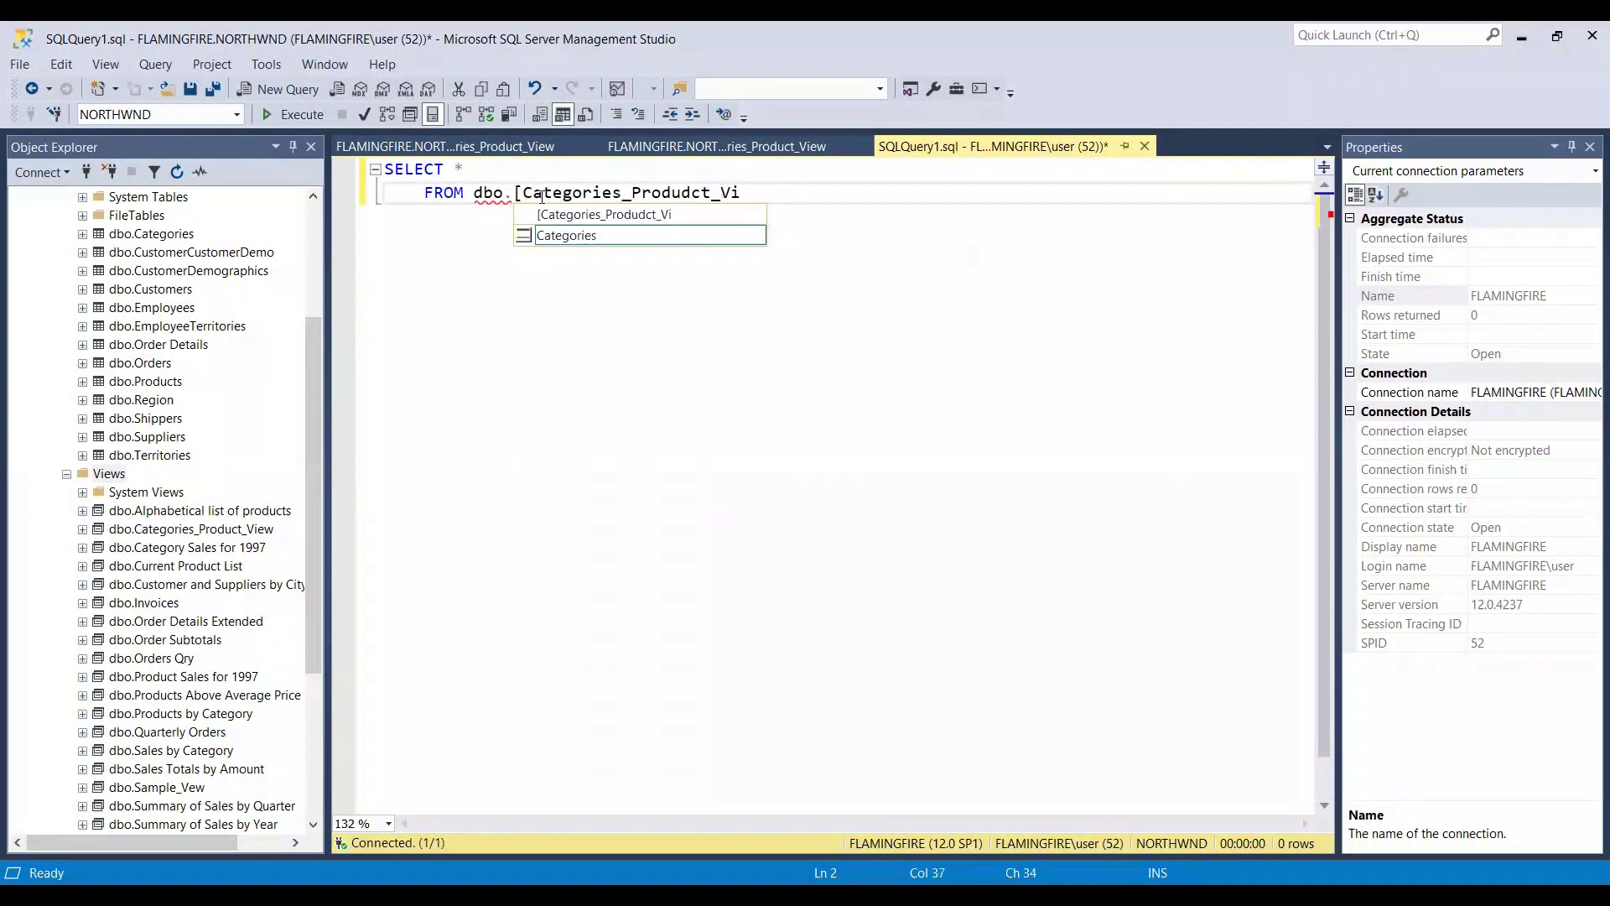
Step: Execute the query on the view, inspect the note on the underlined view name, and execute it again
{"action": "key", "text": "F5"}
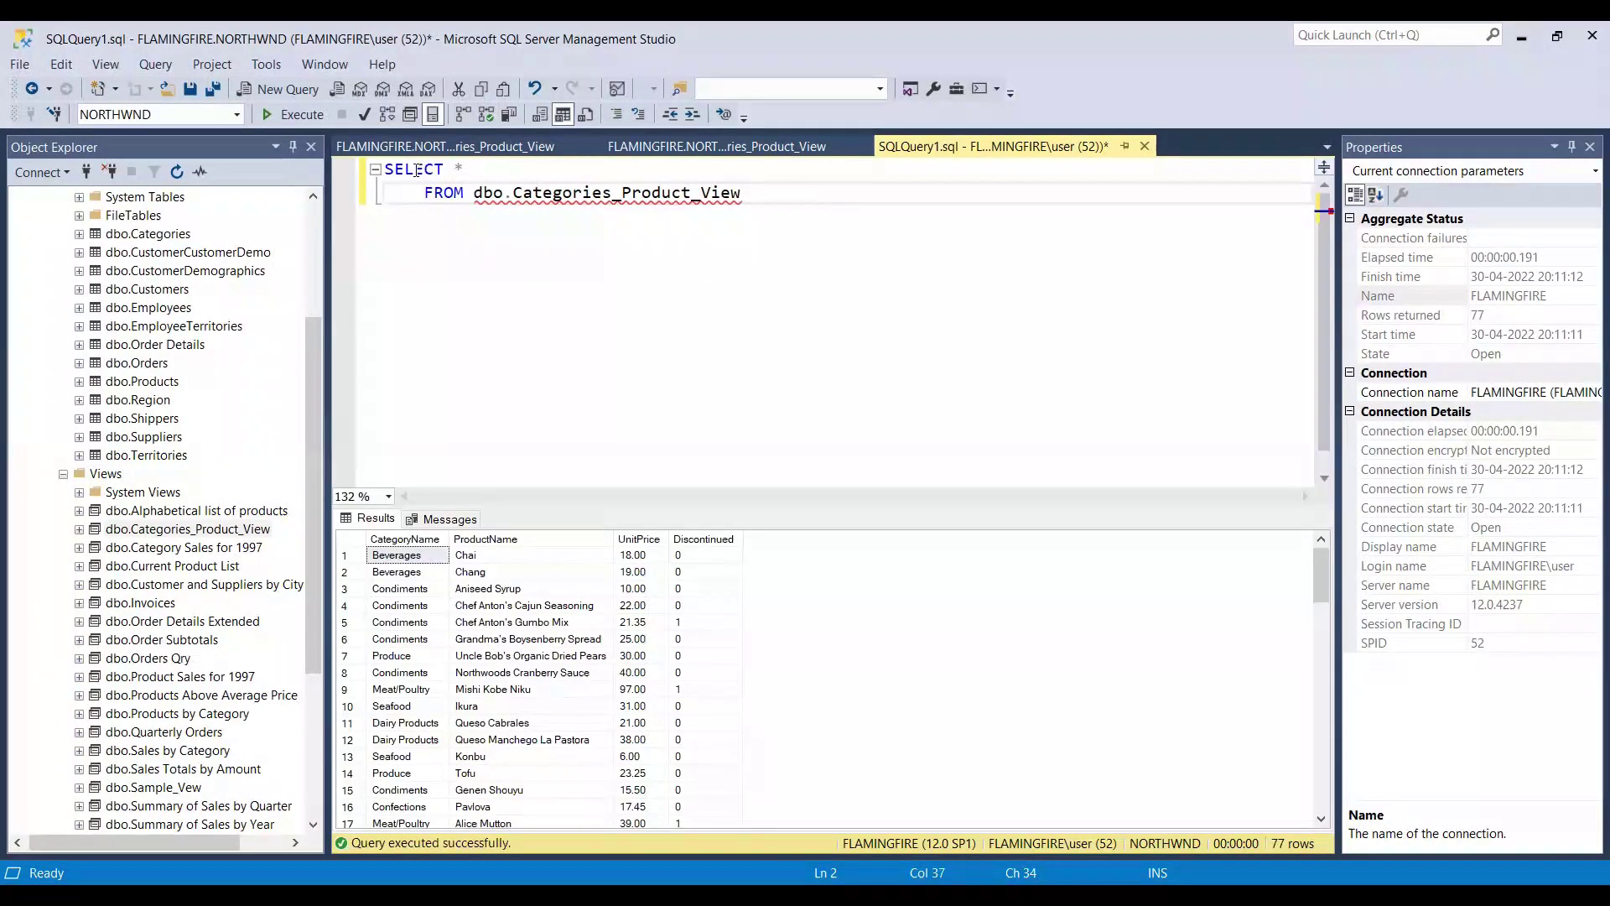
{"action": "mouse_move", "coordinate": [511, 199]}
{"action": "mouse_move", "coordinate": [588, 198]}
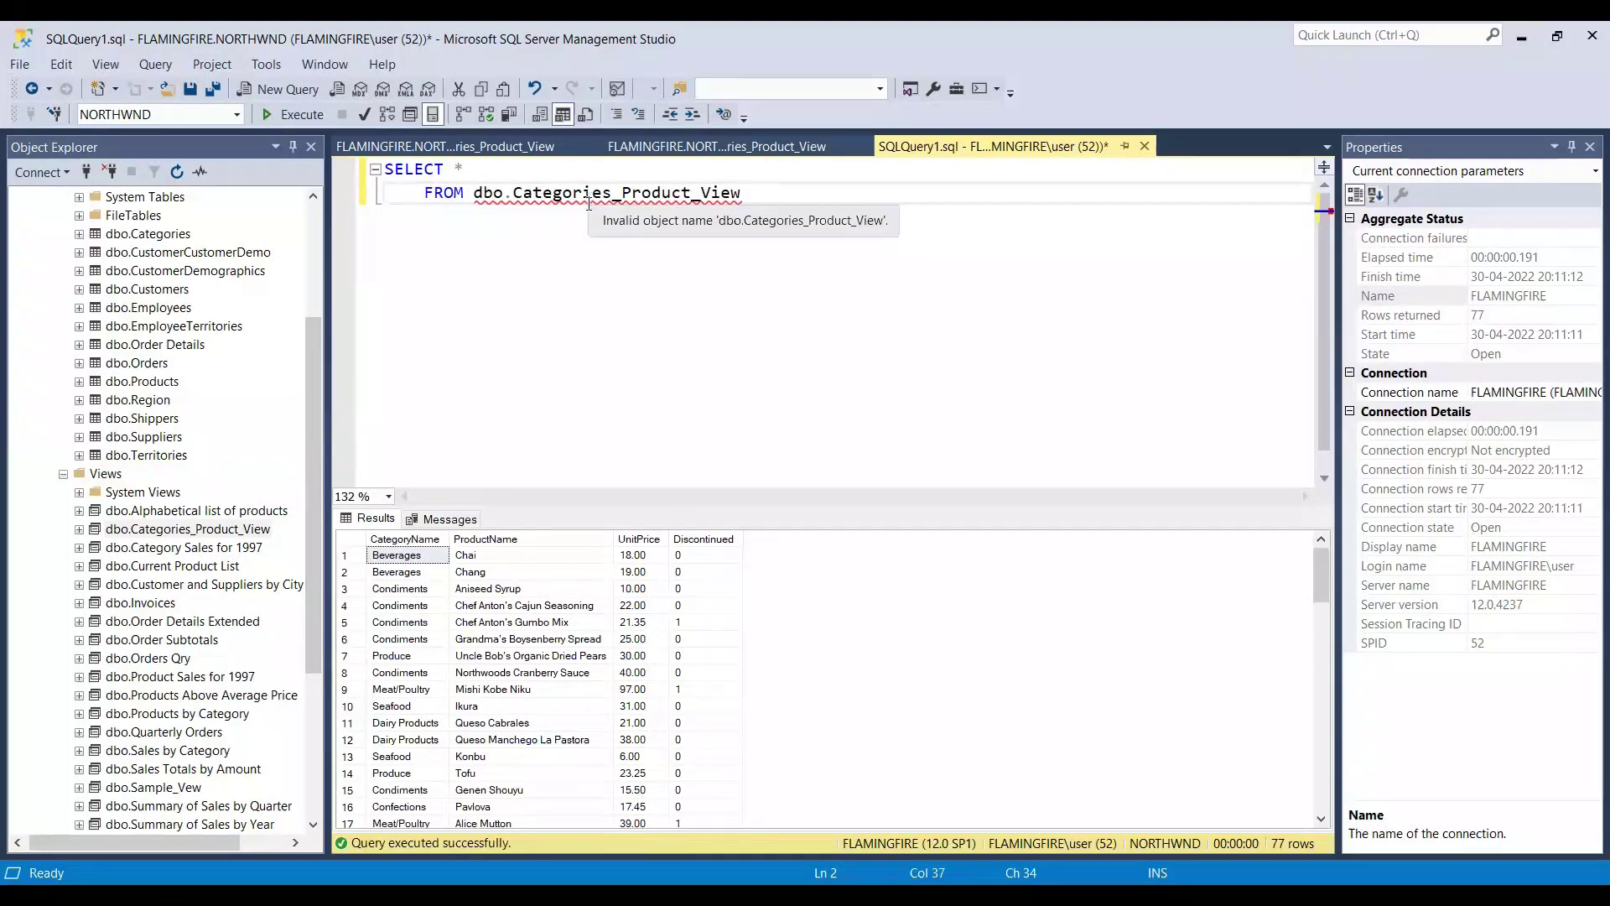
{"action": "left_click", "coordinate": [285, 114]}
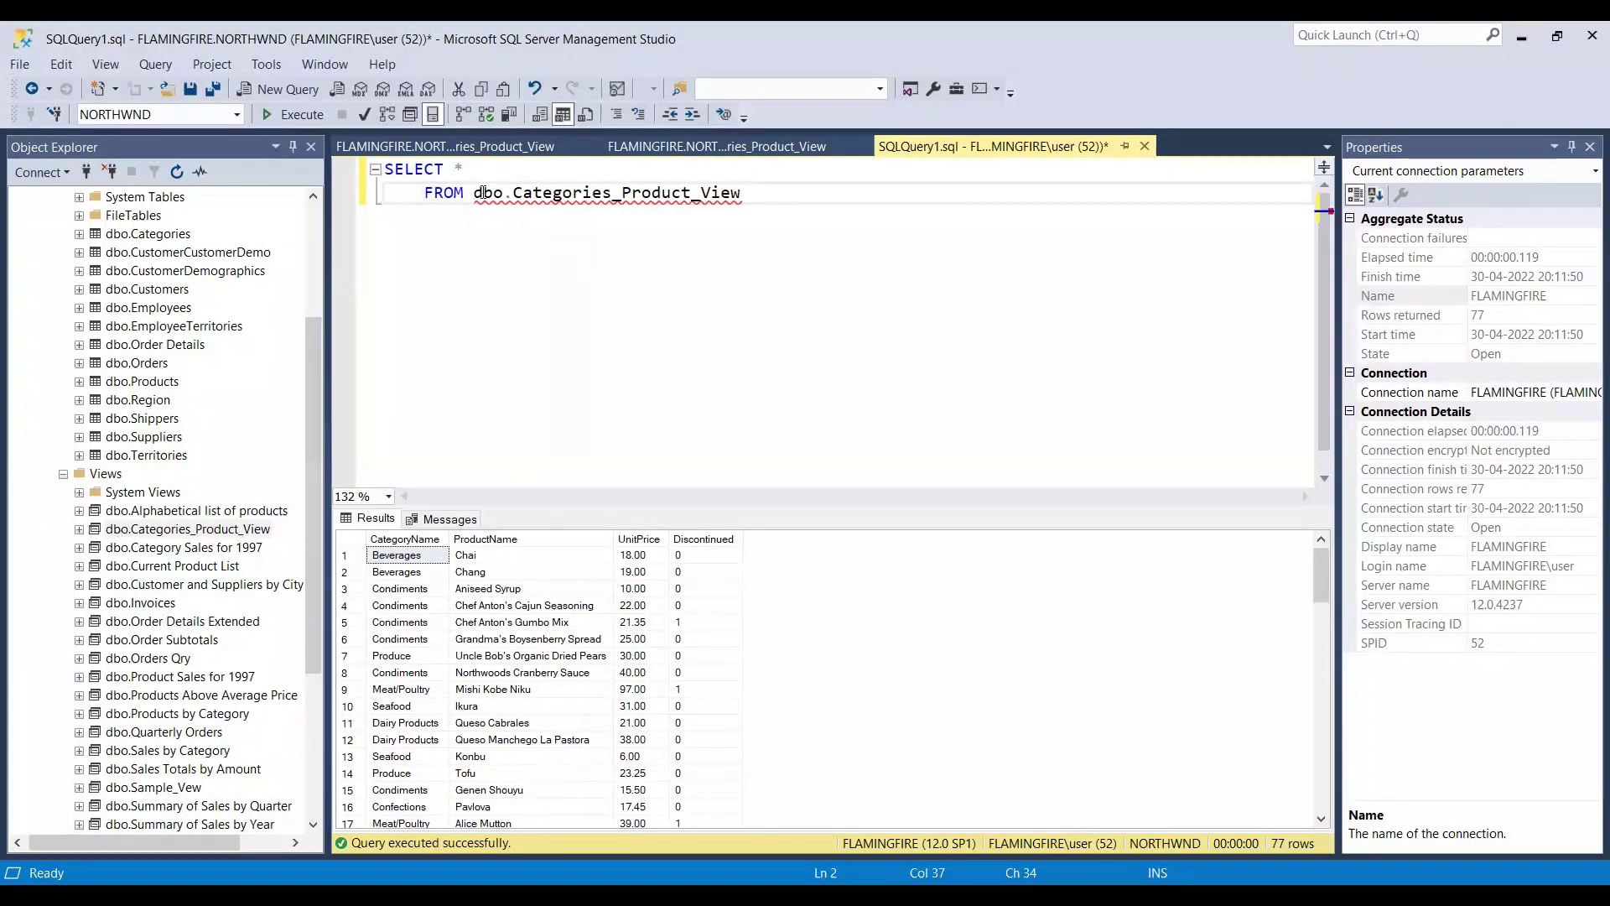
Step: Copy the name dbo.Categories_Product_View from the query and switch to Page 1 of the report in Power BI Desktop
{"action": "left_click_drag", "start_coordinate": [473, 193], "coordinate": [742, 195]}
{"action": "key", "text": "ctrl+c"}
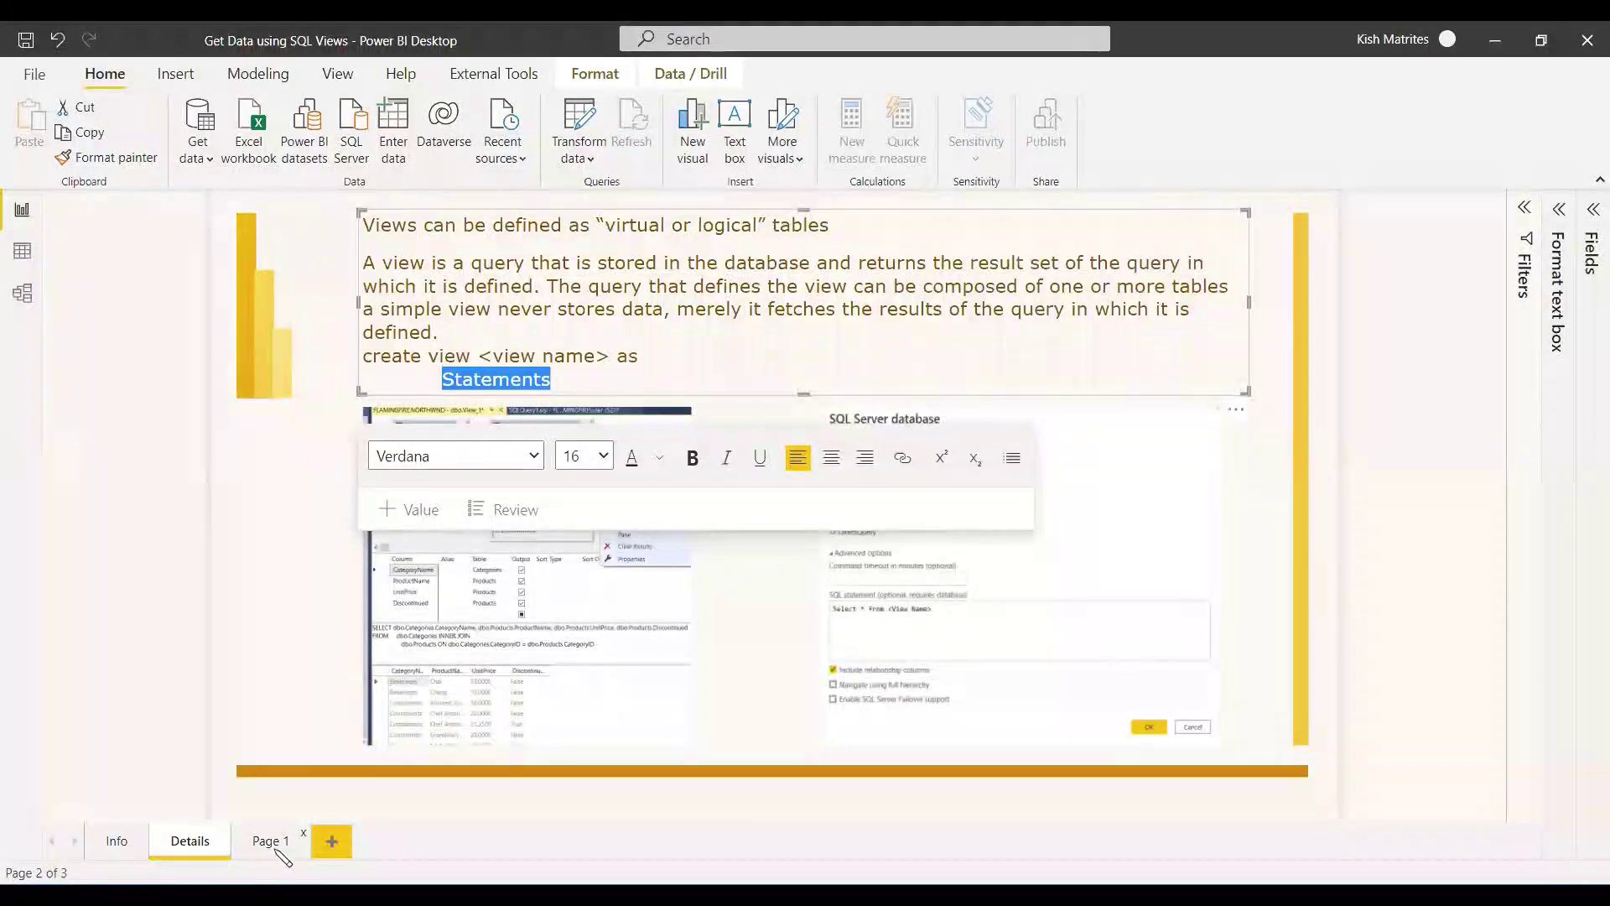
{"action": "left_click", "coordinate": [270, 841]}
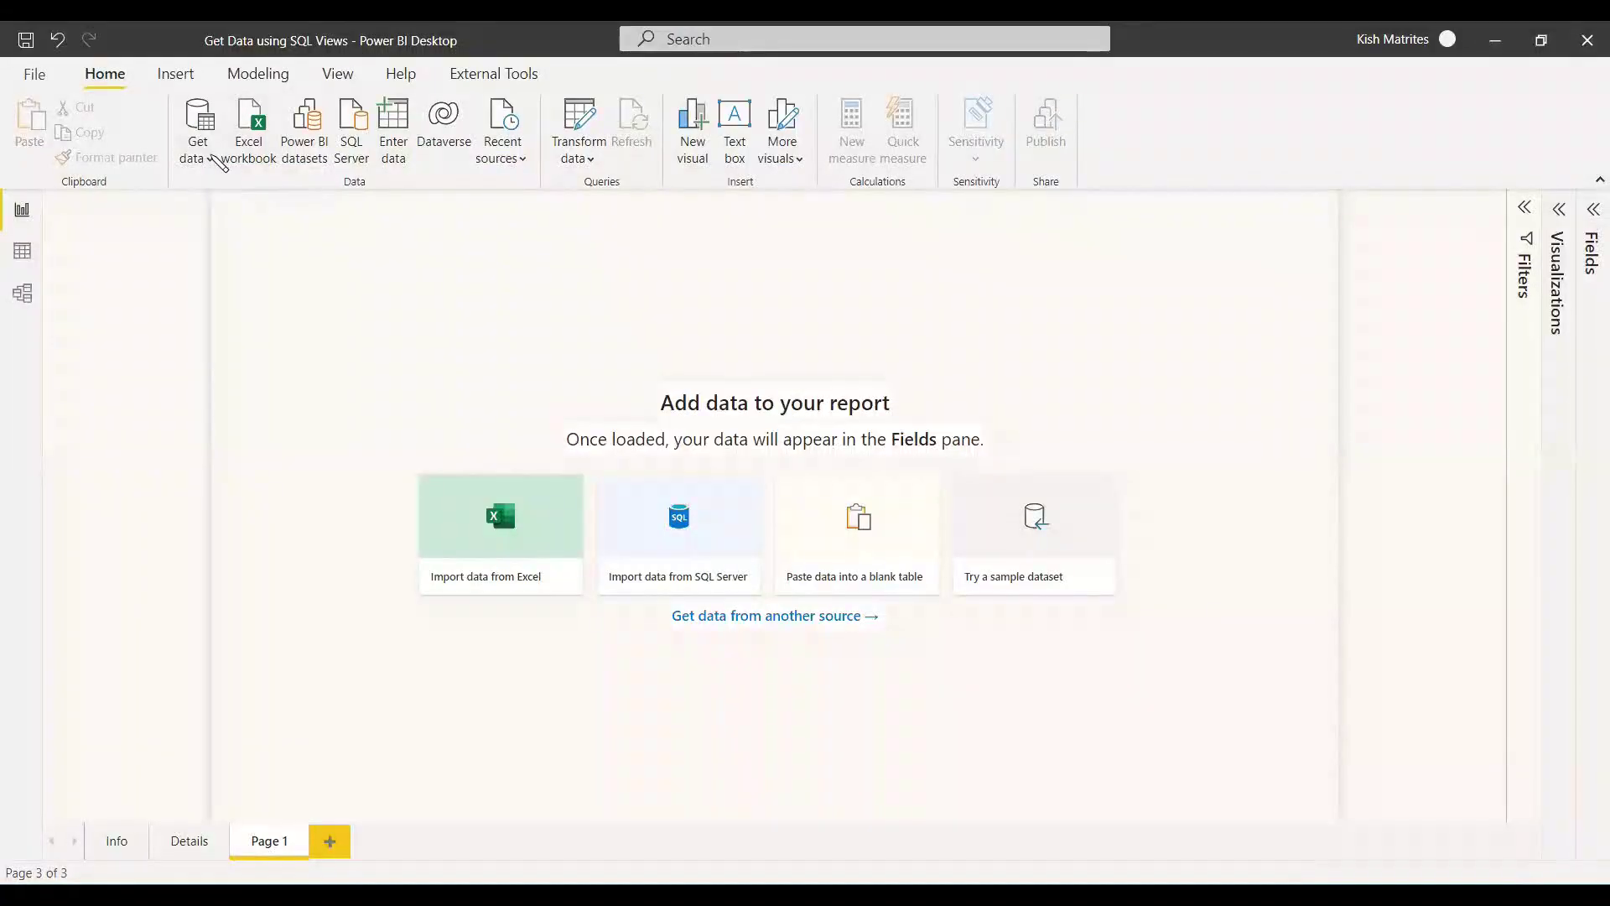
Step: Start a SQL Server database import from server flamingfire and database NORTHWND
{"action": "left_click", "coordinate": [200, 151]}
{"action": "left_click", "coordinate": [242, 361]}
{"action": "type", "text": "flamingfire"}
{"action": "key", "text": "Tab"}
{"action": "type", "text": "NORTHWND"}
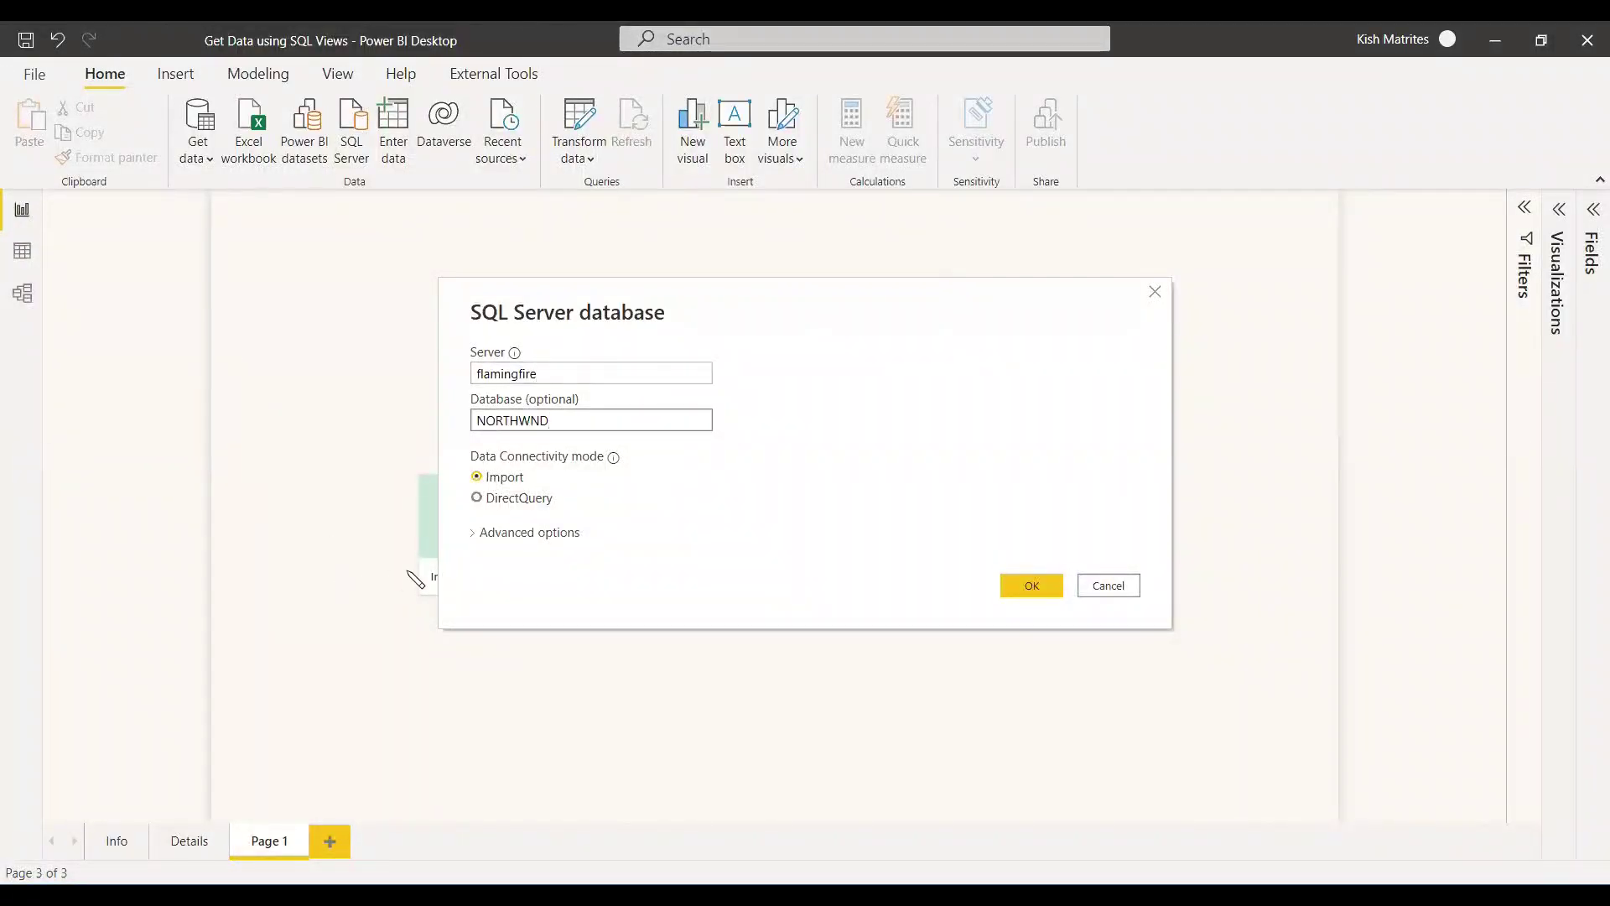
Step: Set the advanced SQL statement of the import to SELECT * FROM dbo.Categories_Product_View
{"action": "left_click", "coordinate": [500, 535]}
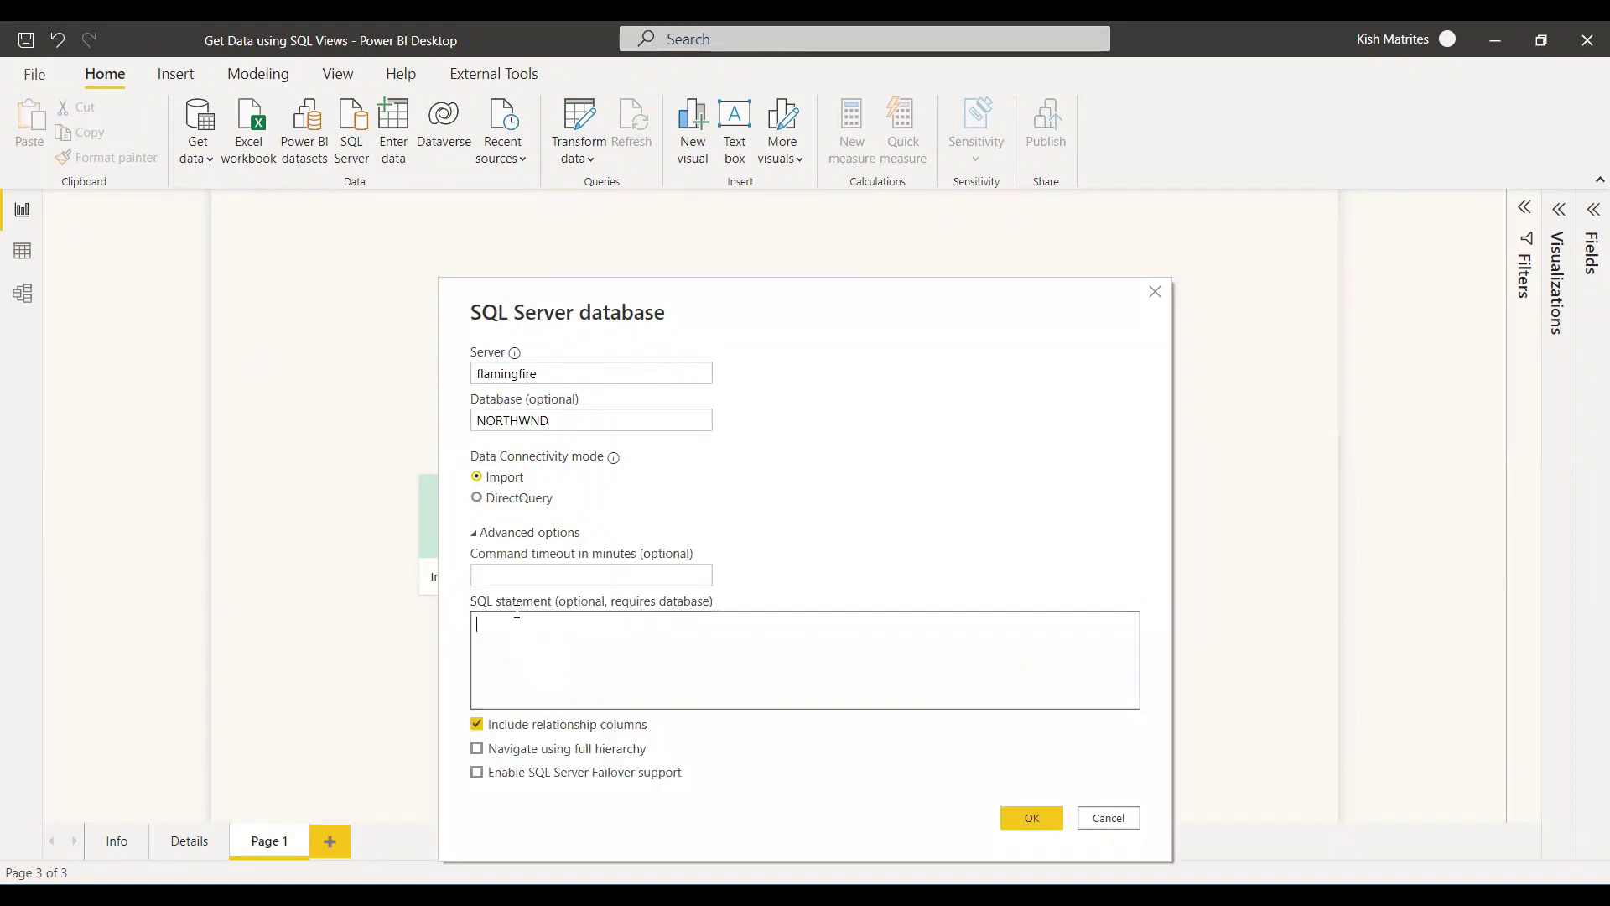
{"action": "left_click", "coordinate": [595, 677]}
{"action": "key", "text": "ctrl+v"}
{"action": "left_click_drag", "start_coordinate": [478, 628], "coordinate": [723, 628]}
{"action": "key", "text": "ctrl+c"}
{"action": "type", "text": "SELECT * FROM"}
{"action": "key", "text": "ctrl+v"}
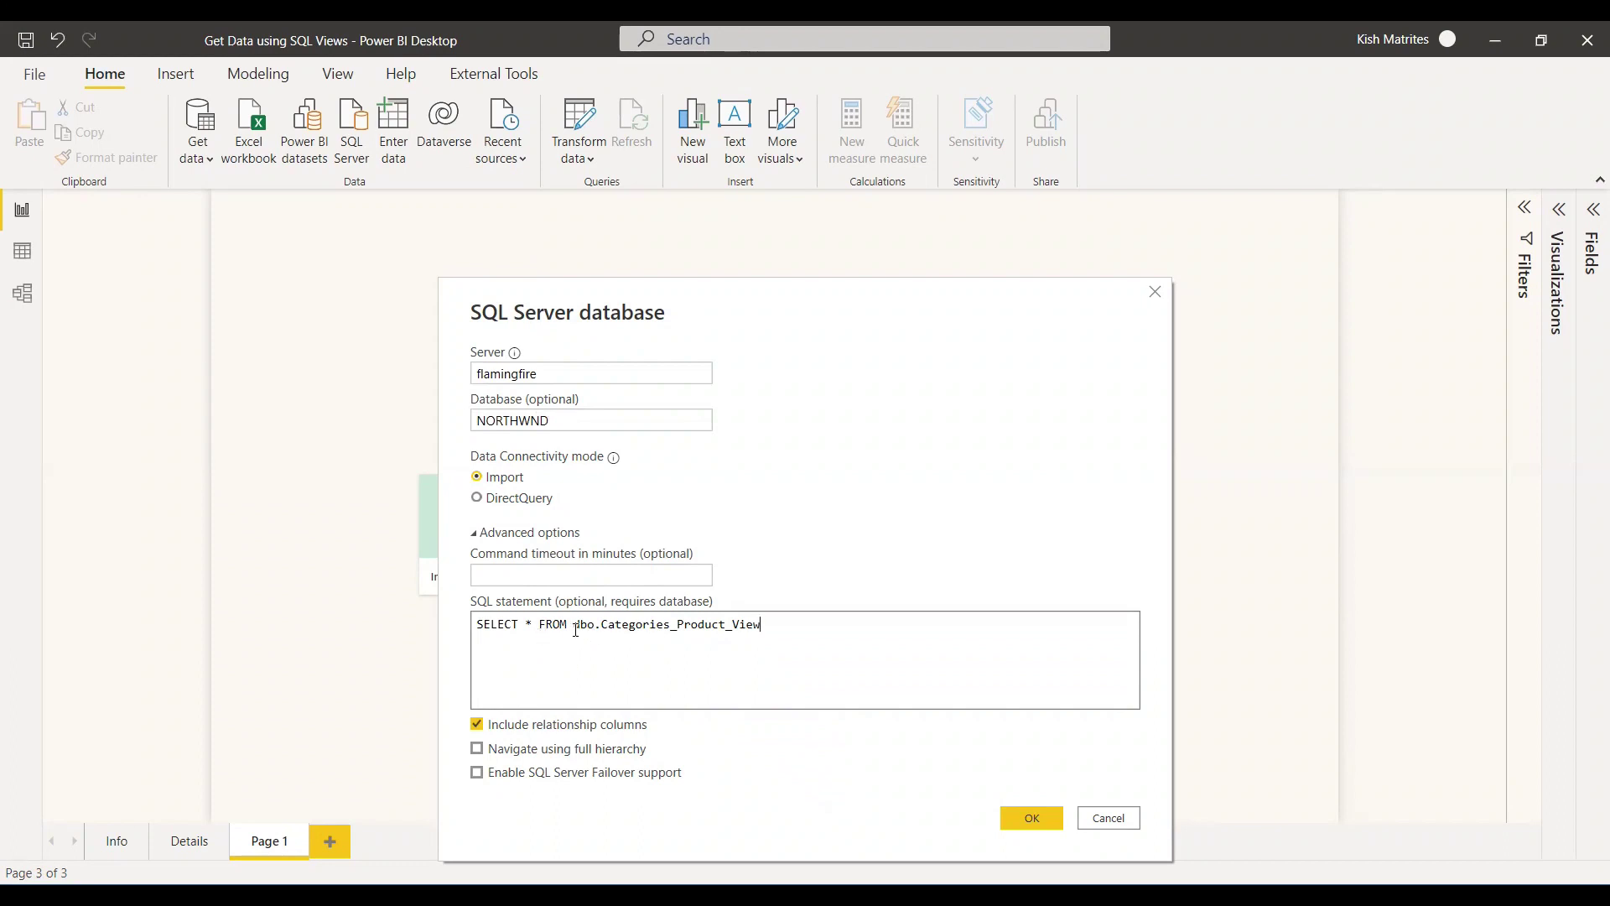
Step: Confirm the SQL Server import, open the previewed rows for transformation, and load them as the table Sample View
{"action": "left_click_drag", "start_coordinate": [575, 629], "coordinate": [761, 627]}
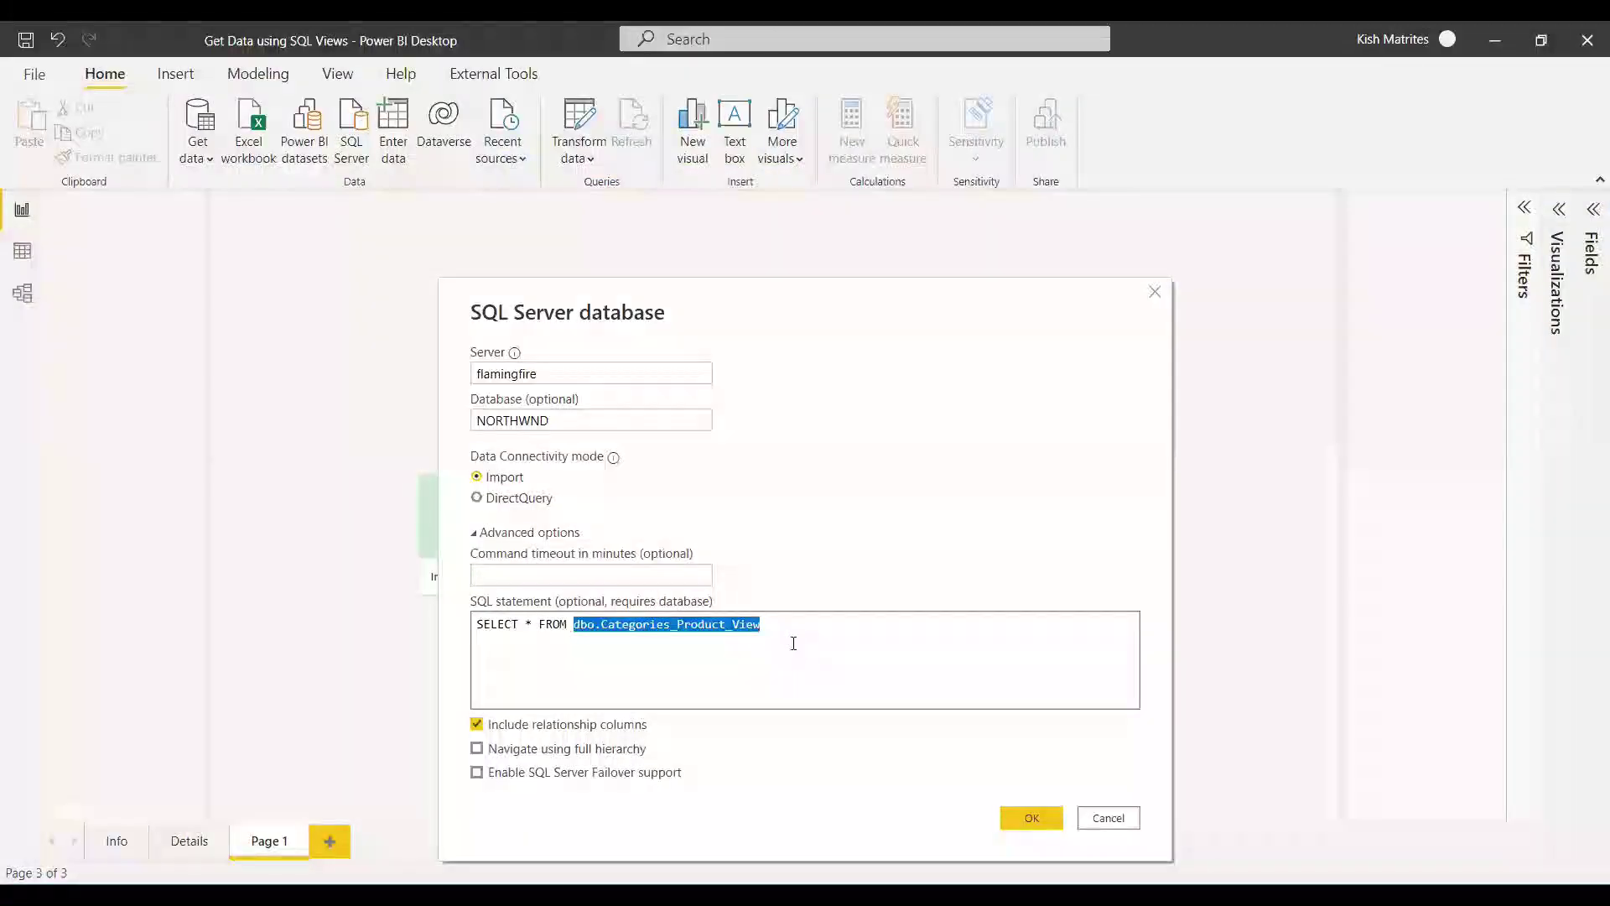
{"action": "left_click", "coordinate": [791, 644]}
{"action": "left_click", "coordinate": [1031, 818]}
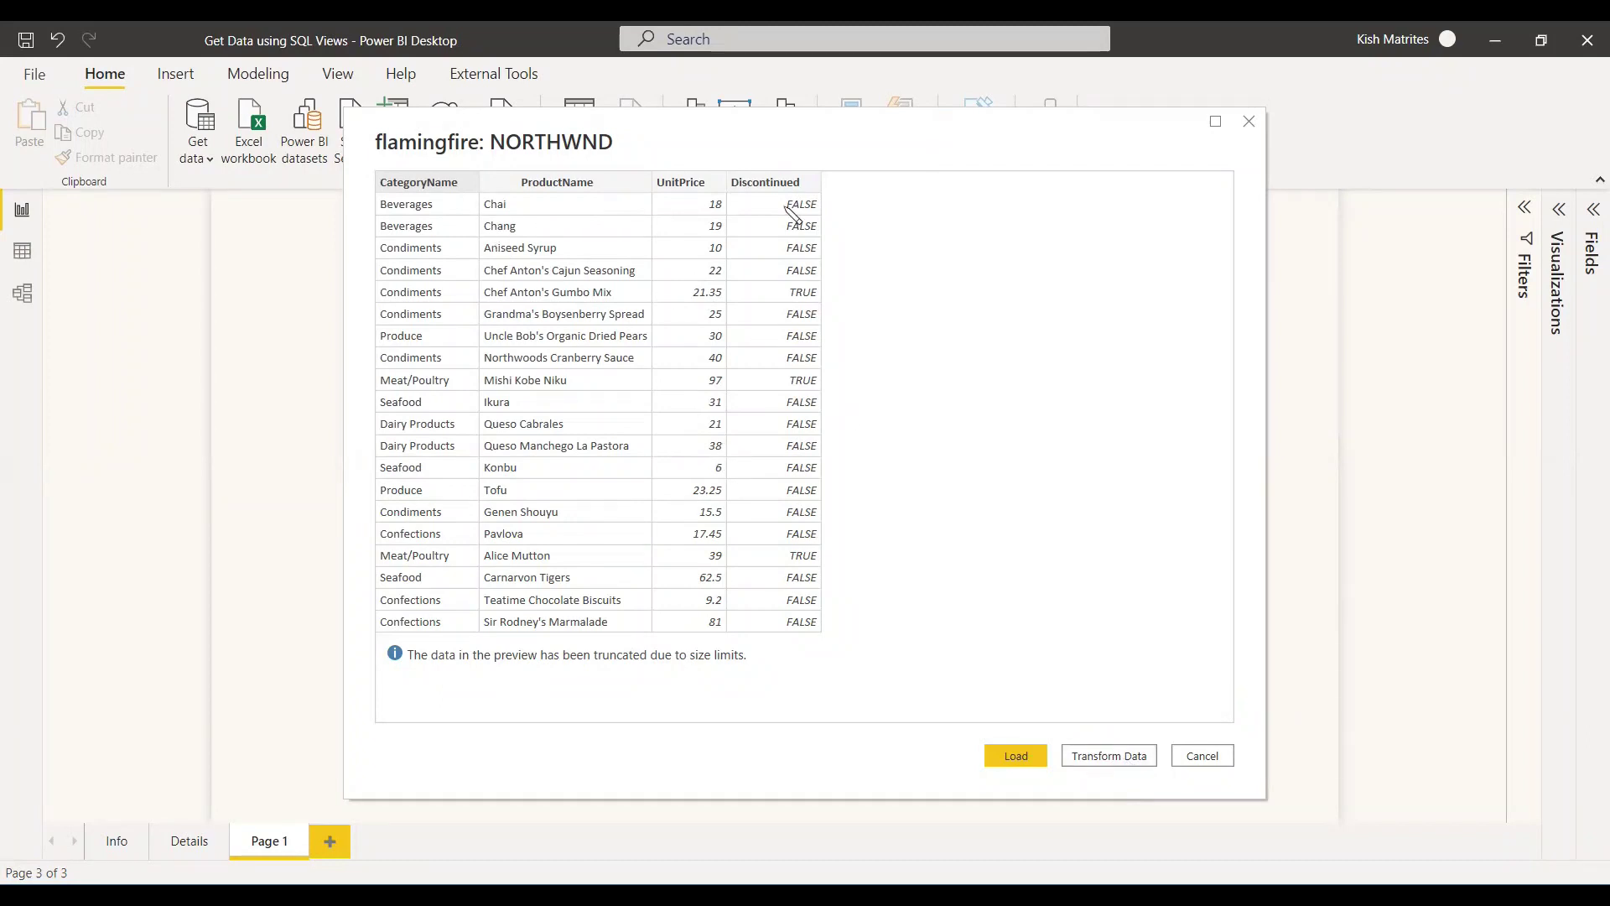
{"action": "left_click", "coordinate": [1126, 759]}
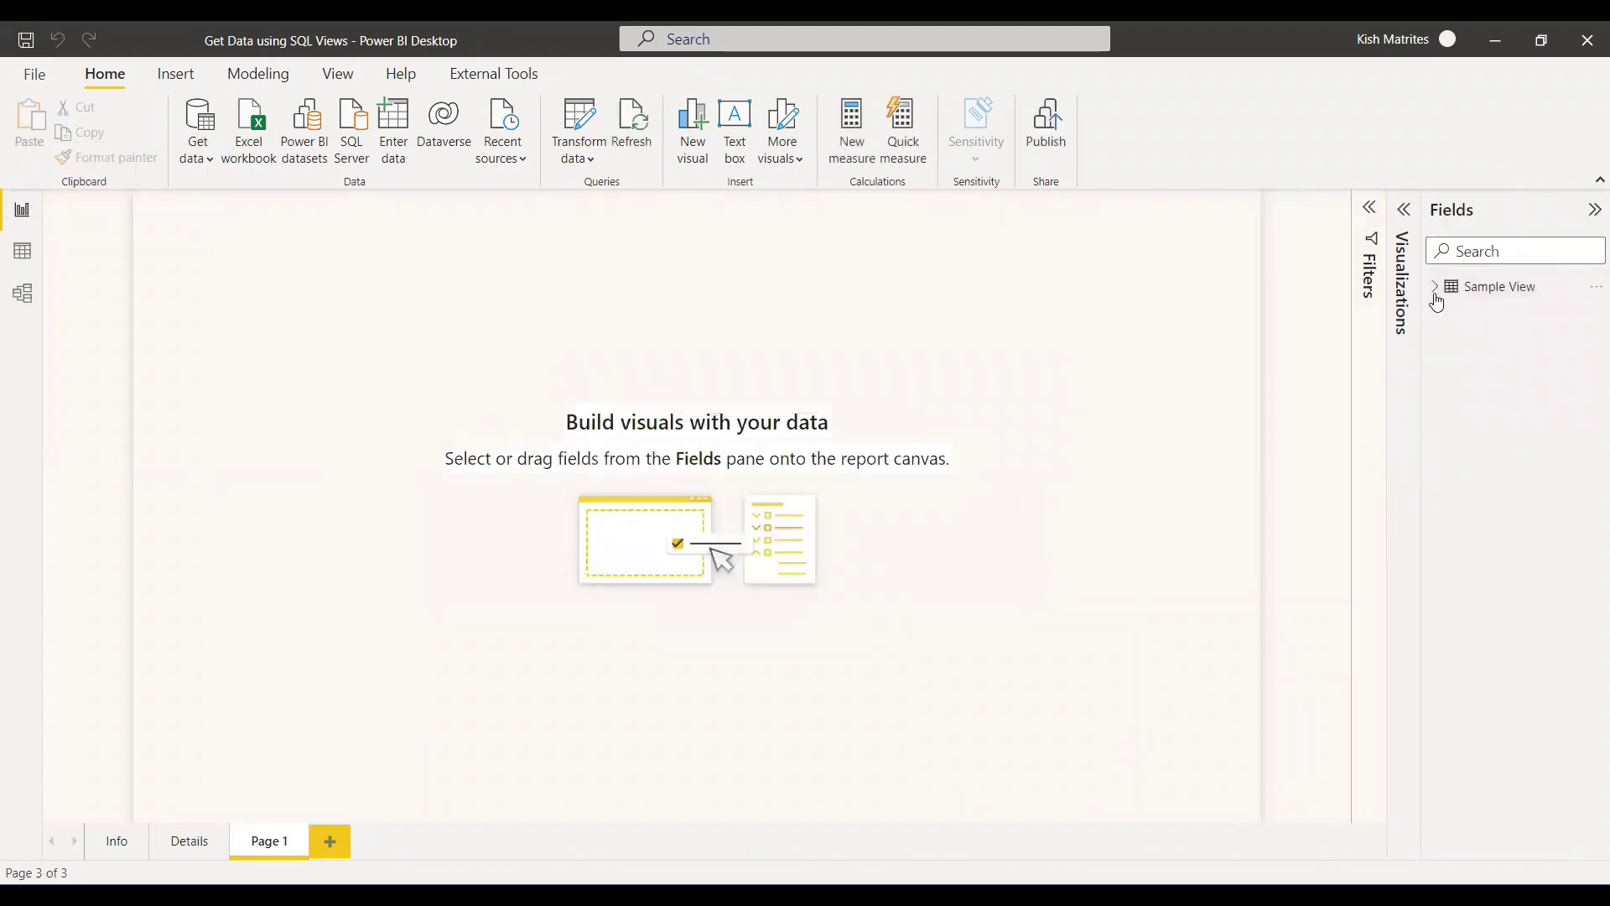
Step: Add a table visual listing CategoryName, ProductName and UnitPrice from Sample View on Page 1
{"action": "left_click", "coordinate": [1404, 220]}
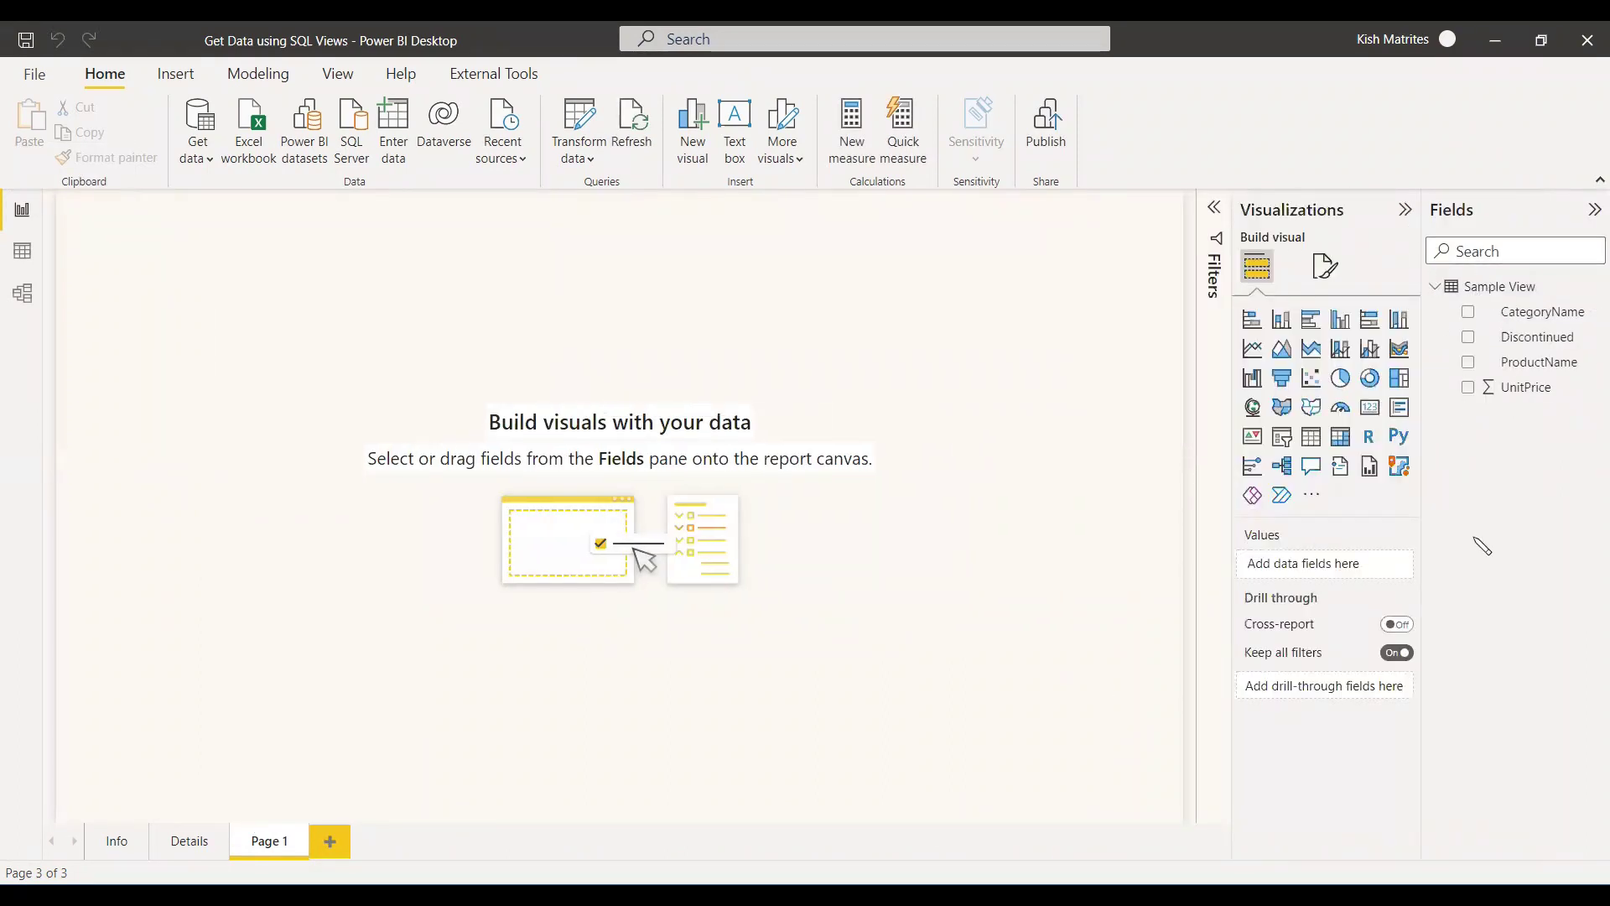
{"action": "left_click", "coordinate": [1310, 438]}
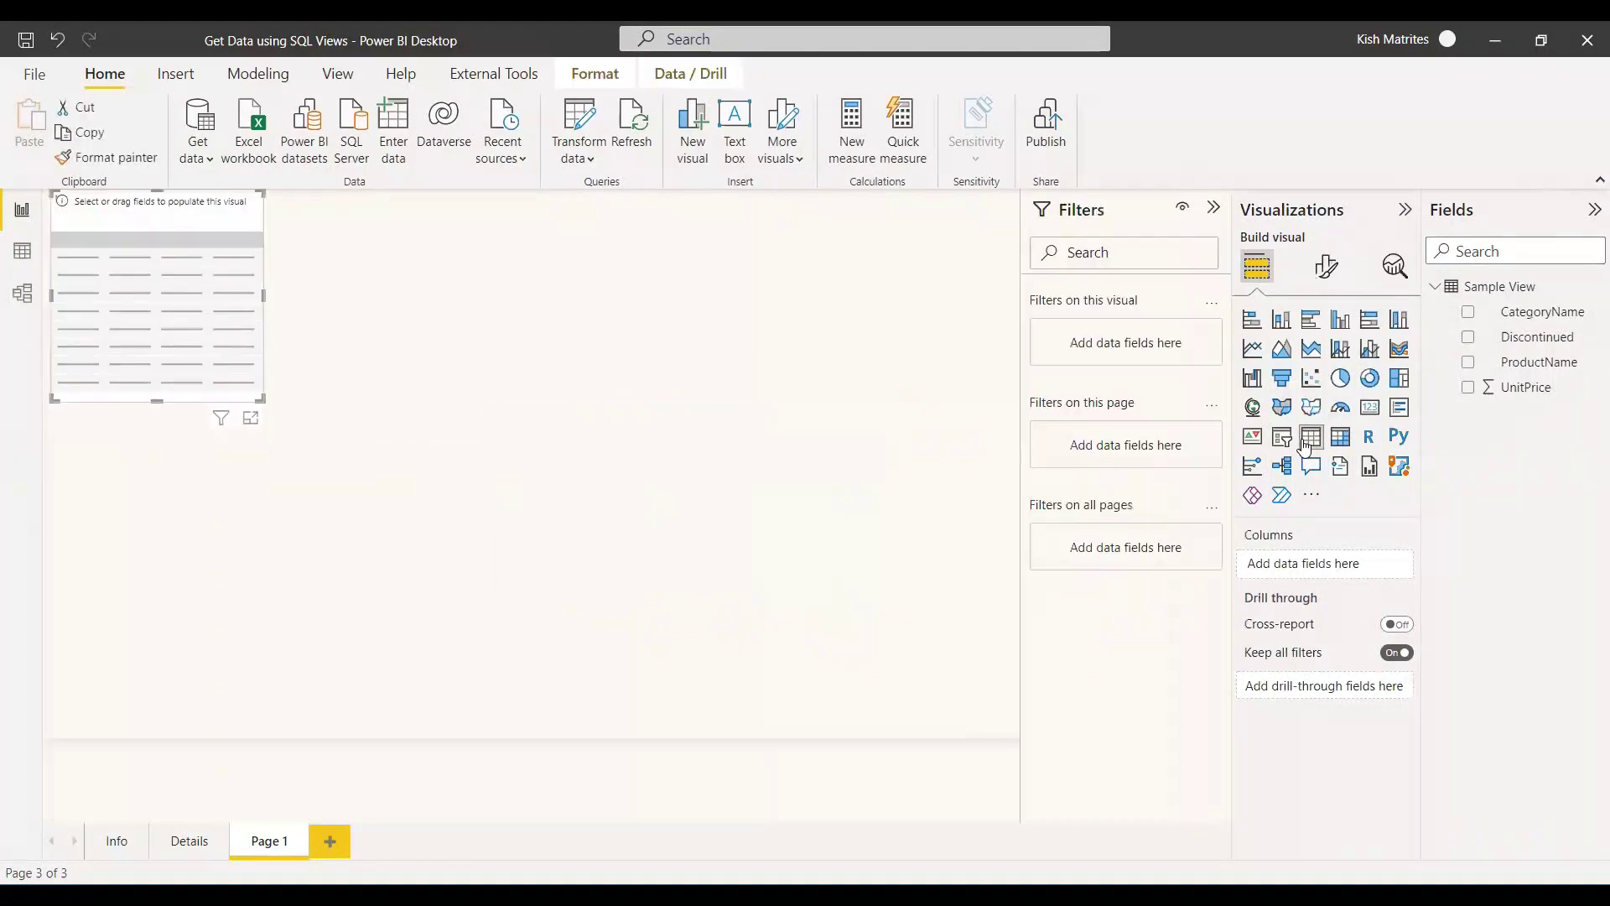
{"action": "left_click", "coordinate": [1468, 312]}
{"action": "left_click", "coordinate": [1469, 363]}
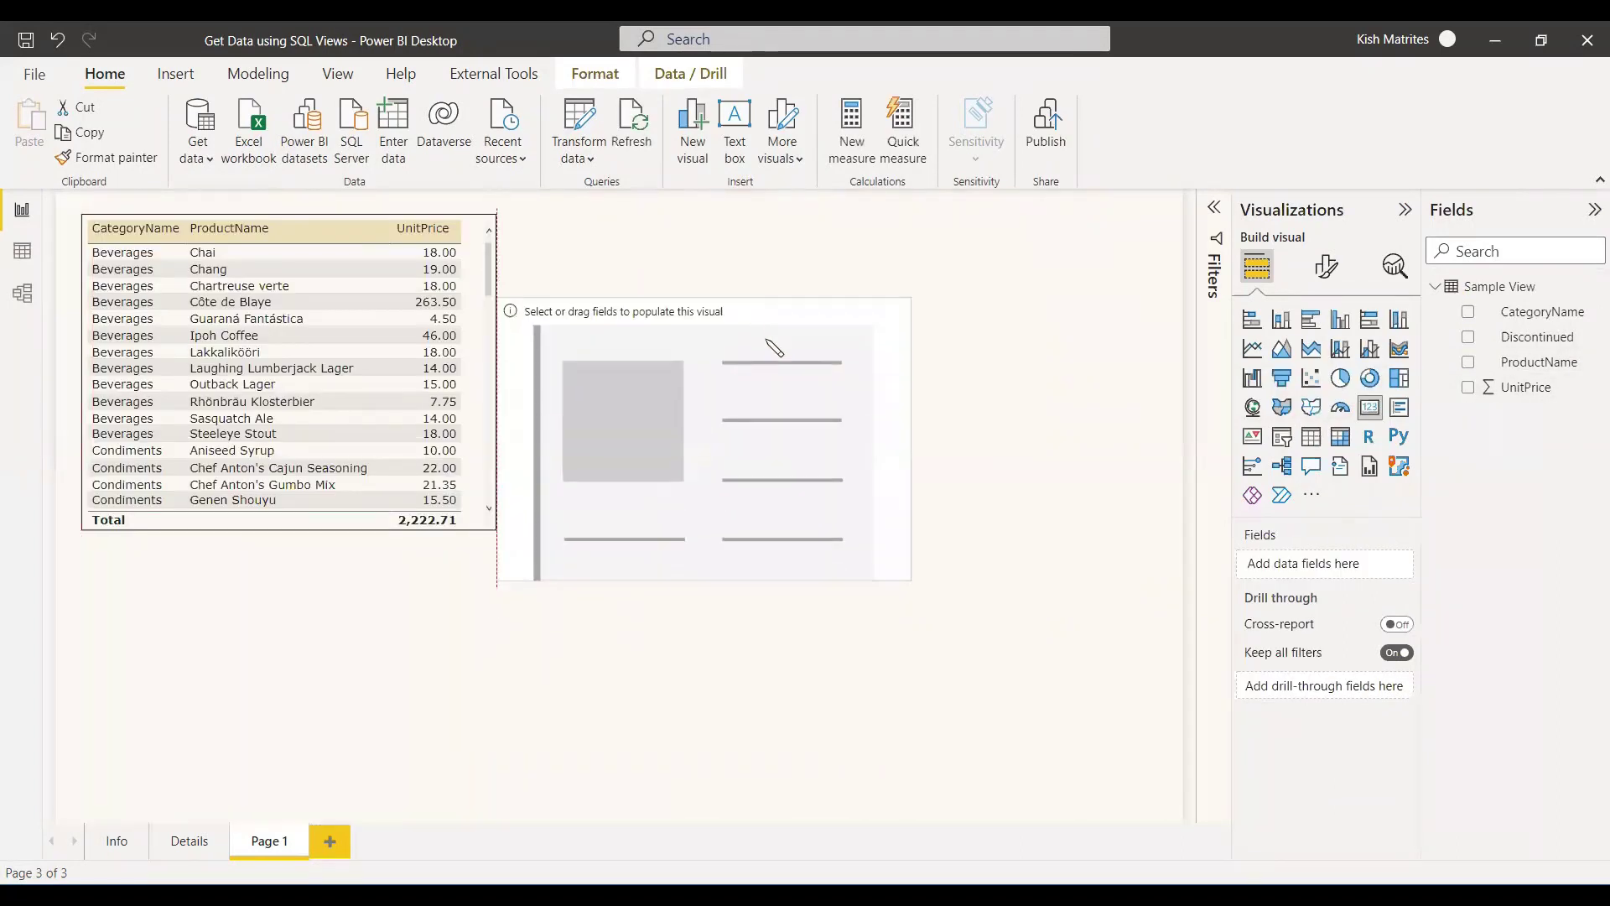
Step: Place a card showing UnitPrice to the right of the table visual and shrink it
{"action": "left_click_drag", "start_coordinate": [763, 310], "coordinate": [737, 235]}
{"action": "left_click_drag", "start_coordinate": [916, 521], "coordinate": [881, 461]}
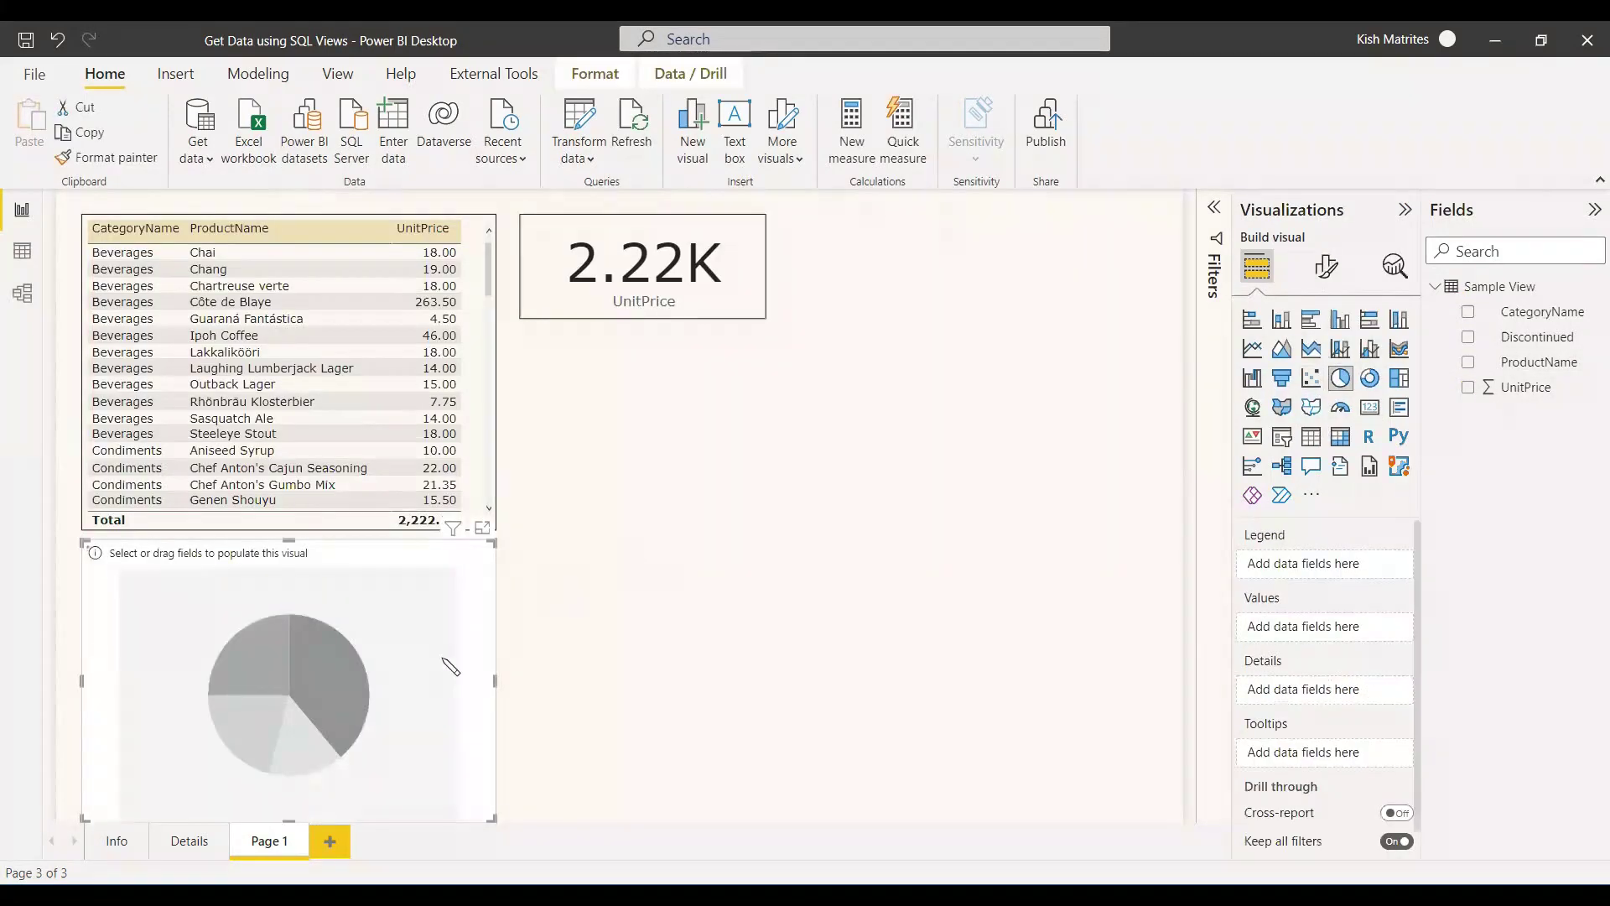
Step: Place a pie chart beneath the table visual showing UnitPrice by Discontinued, and check its slice values
{"action": "left_click_drag", "start_coordinate": [450, 665], "coordinate": [384, 704]}
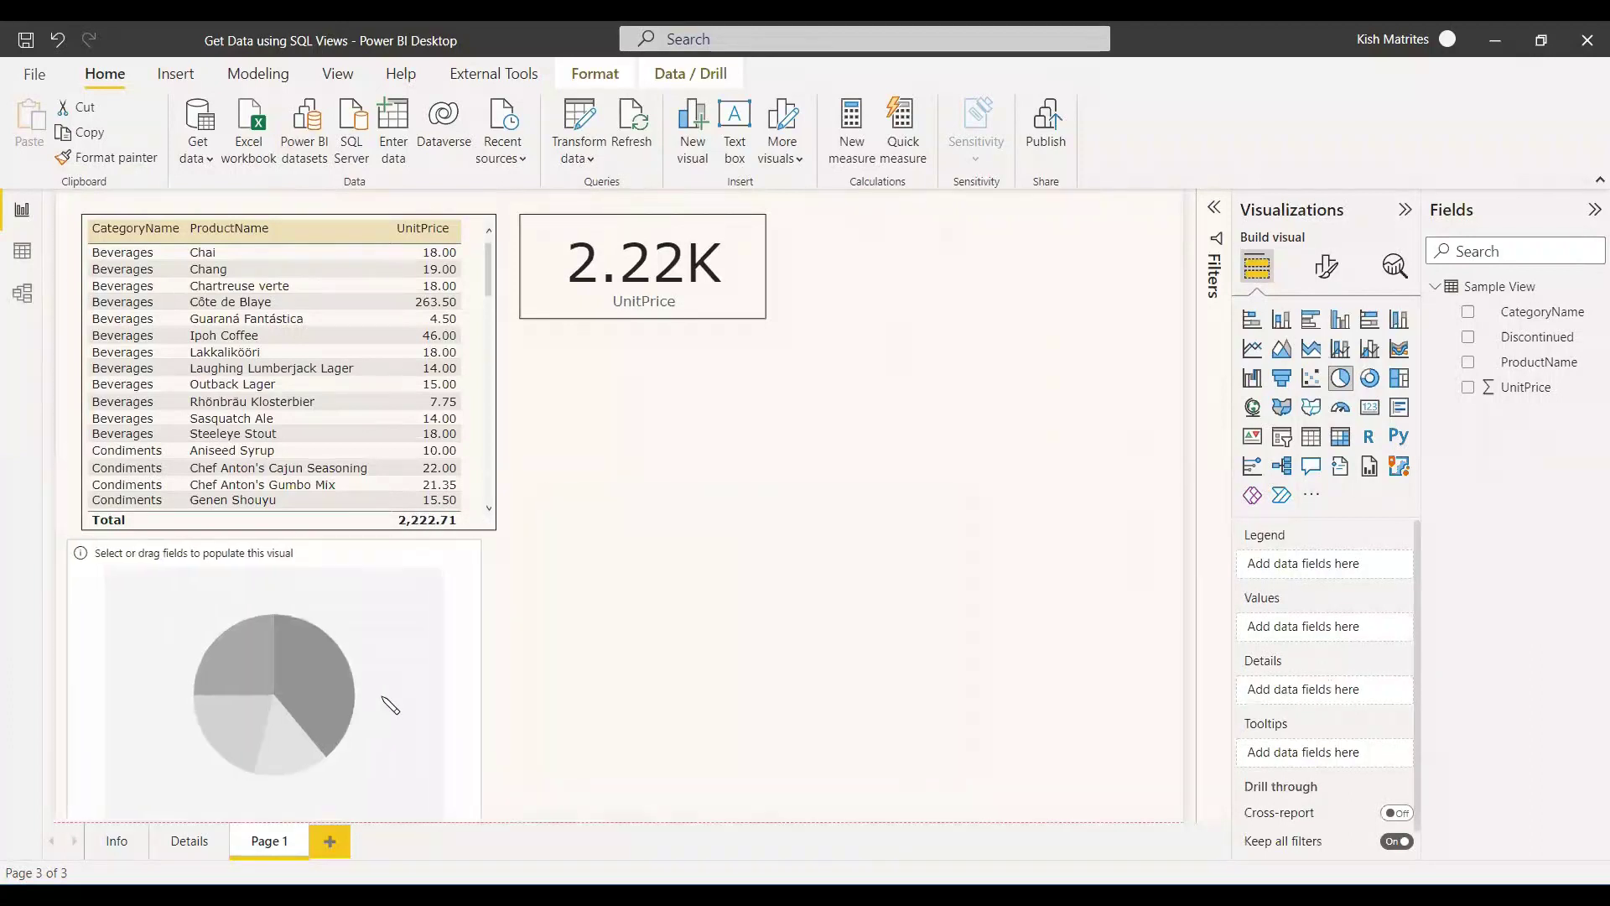
{"action": "left_click", "coordinate": [1467, 388]}
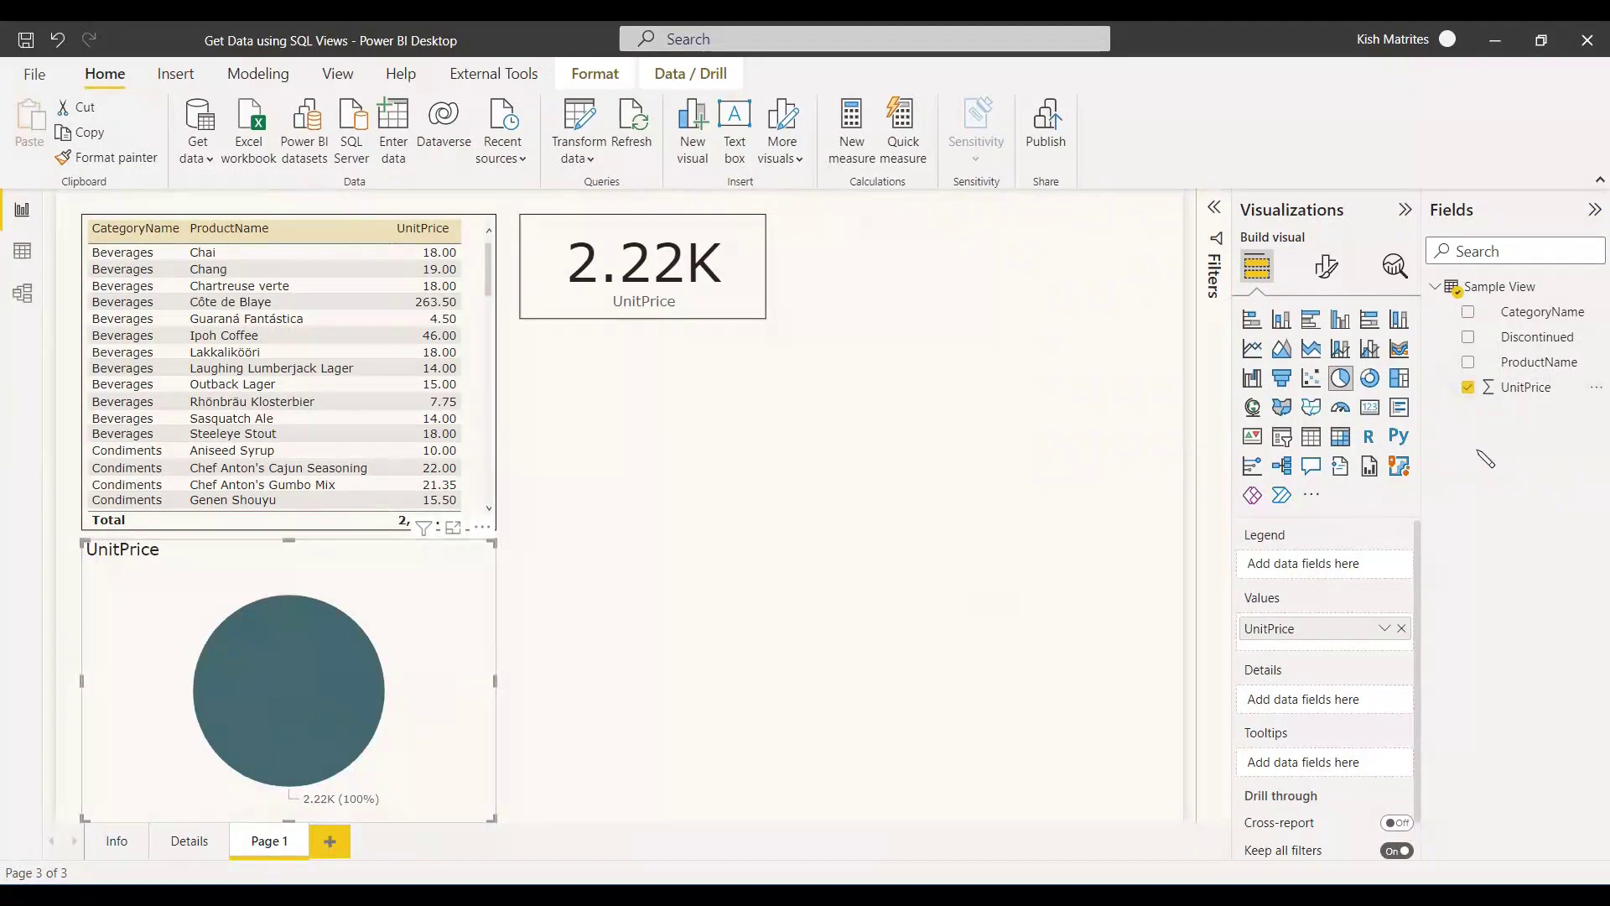
{"action": "left_click", "coordinate": [1468, 336]}
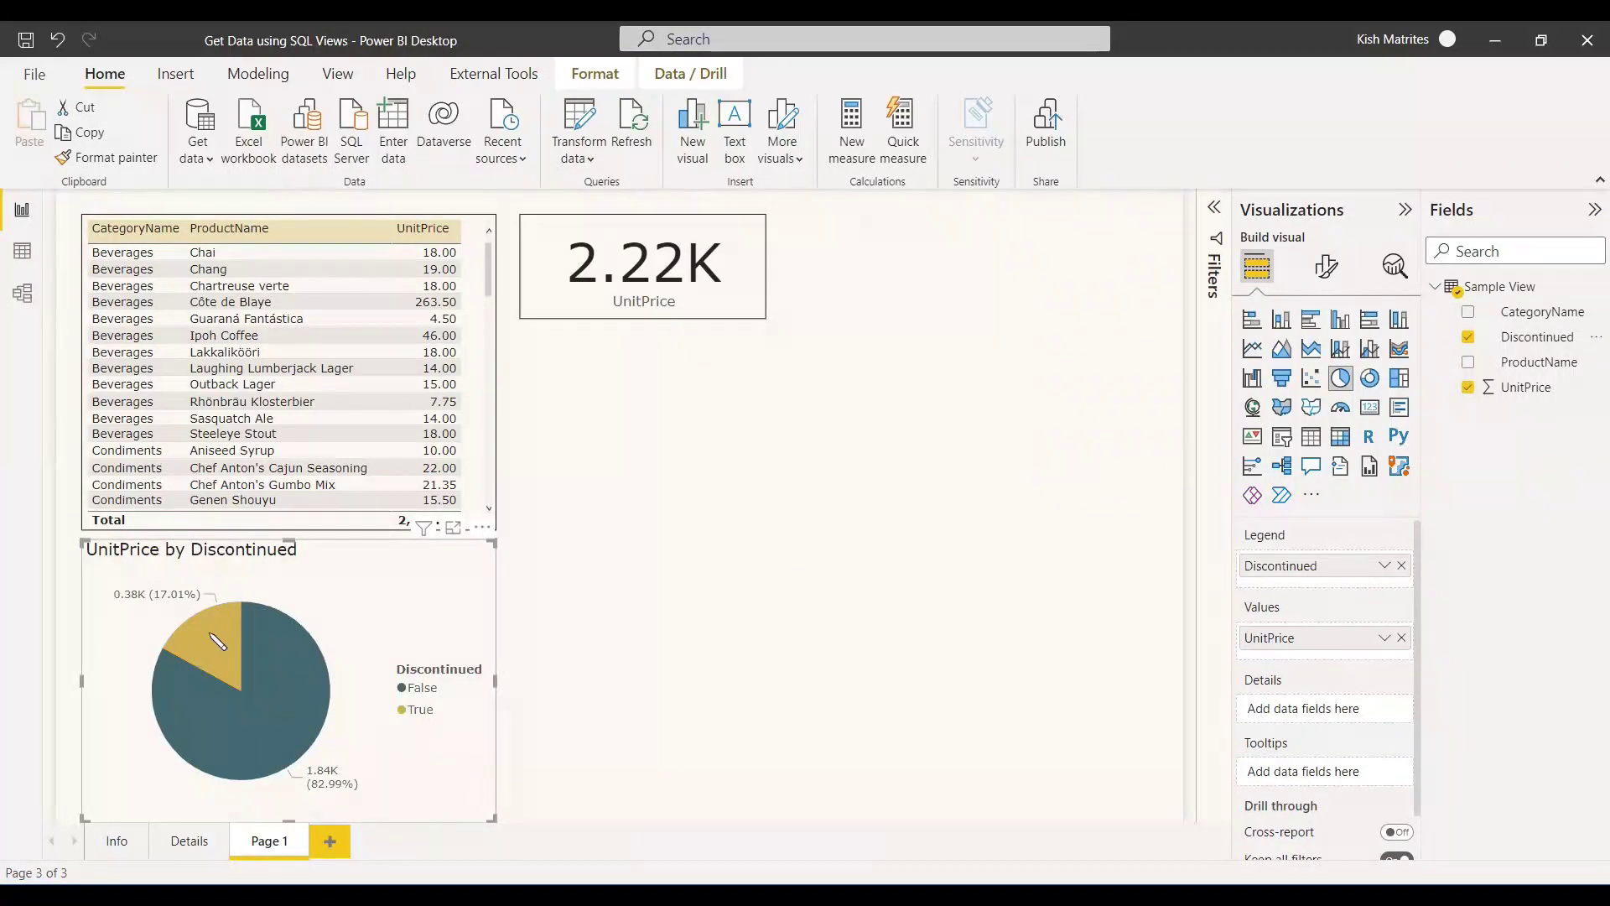
{"action": "mouse_move", "coordinate": [270, 714]}
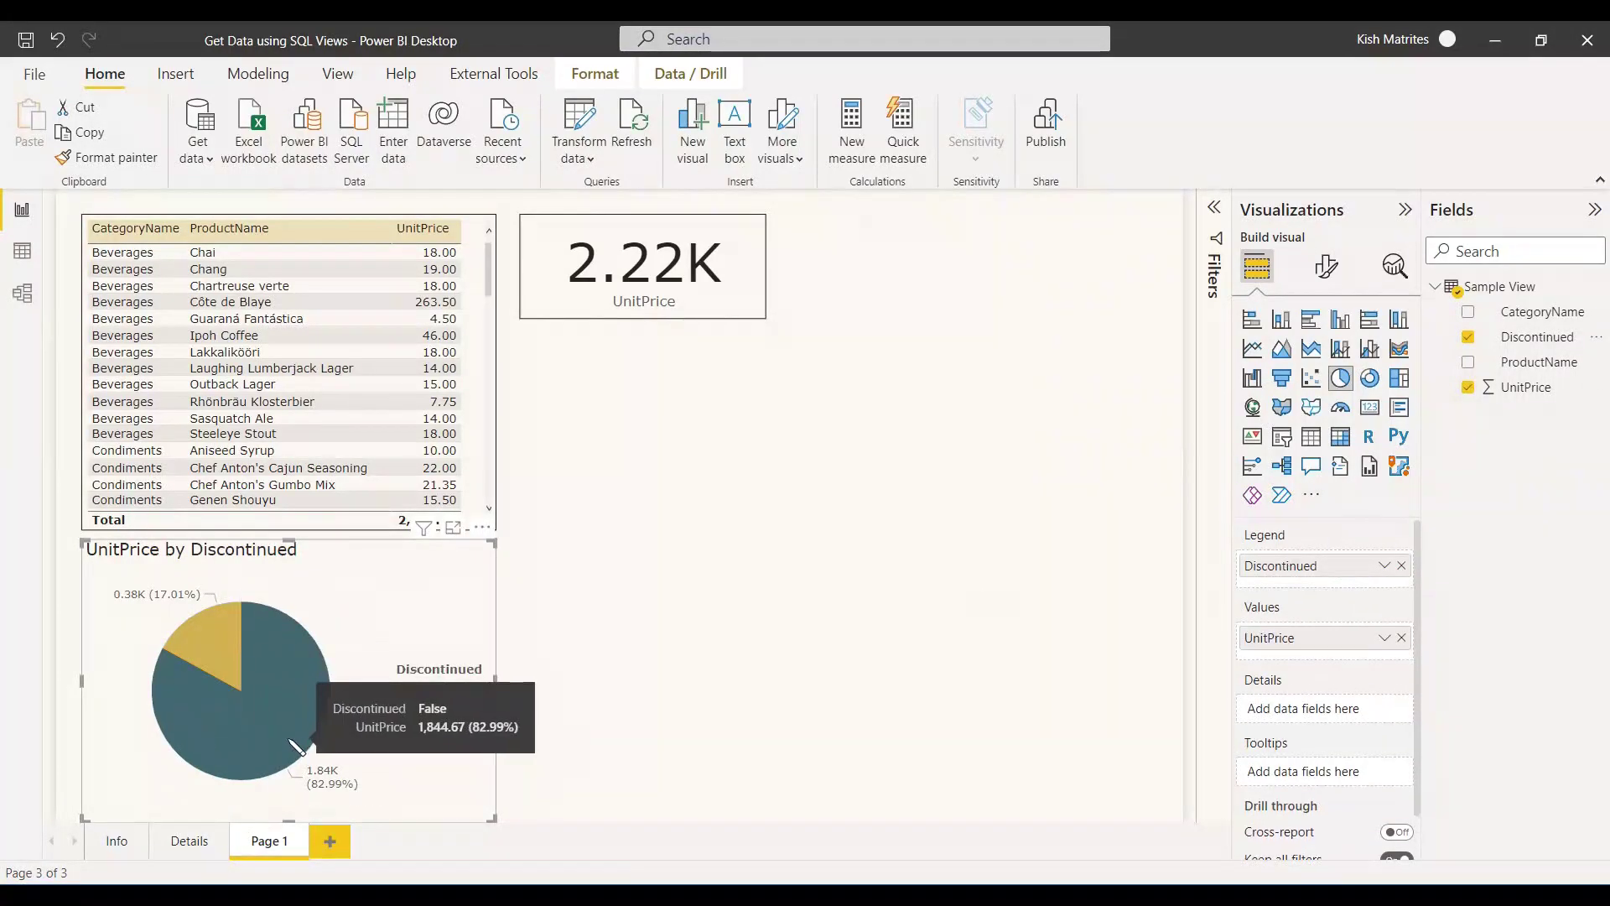
{"action": "left_click", "coordinate": [918, 668]}
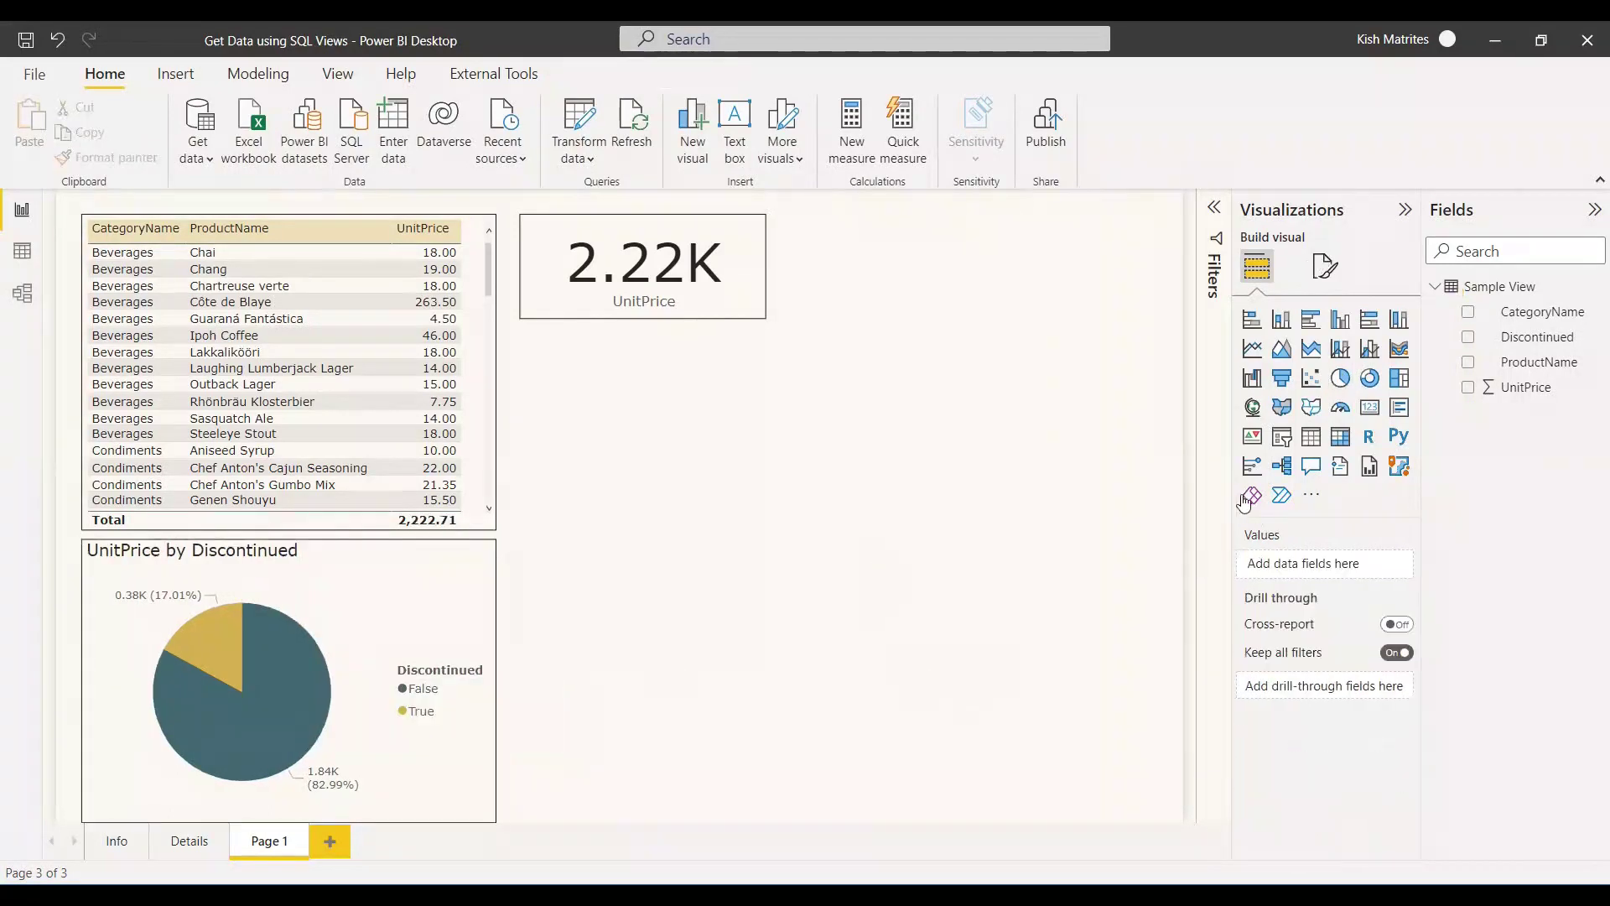
Step: Add a CategoryName slicer to the report beneath the UnitPrice card
{"action": "left_click", "coordinate": [1258, 437]}
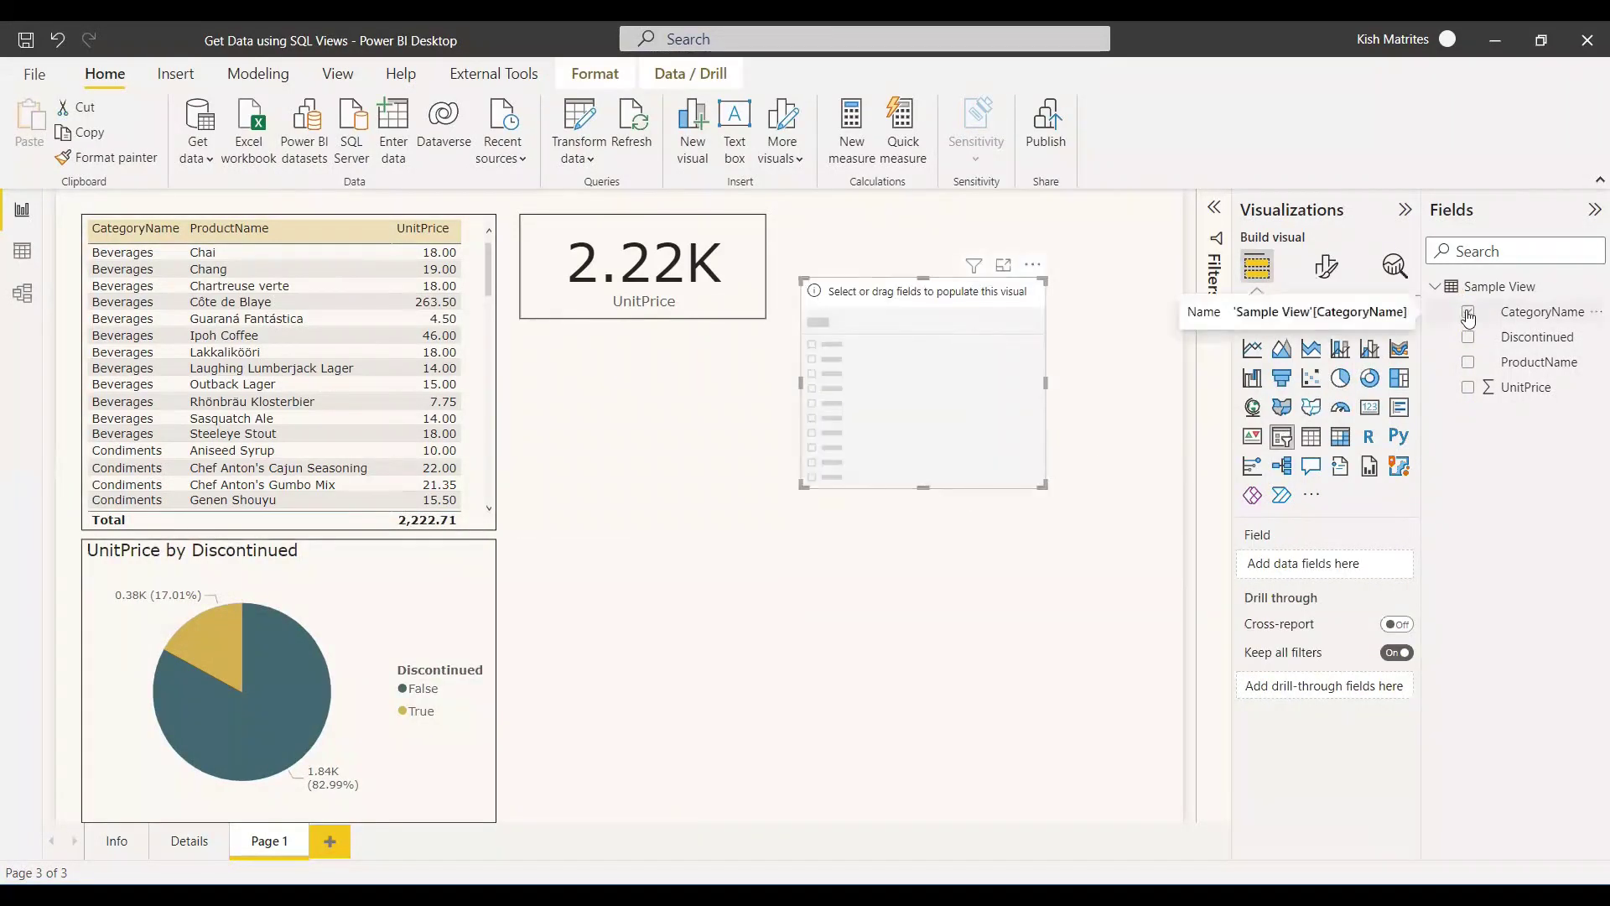
{"action": "left_click", "coordinate": [1467, 311]}
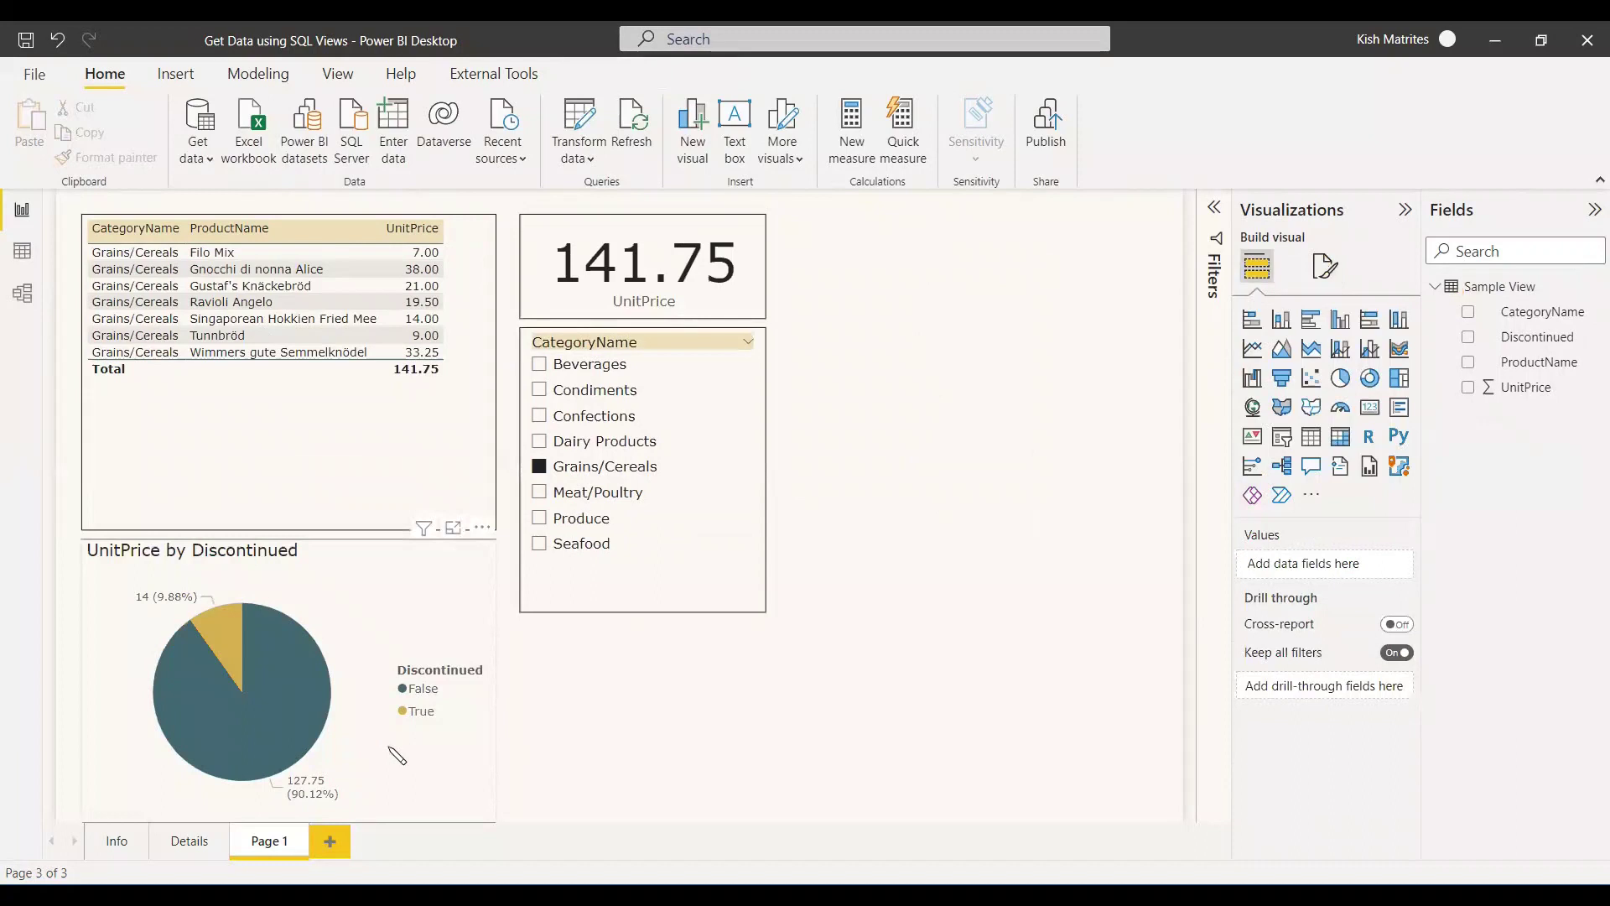
Step: Test the CategoryName slicer with Grains/Cereals, Confections and Meat/Poultry, and clear its selection
{"action": "left_click", "coordinate": [539, 466]}
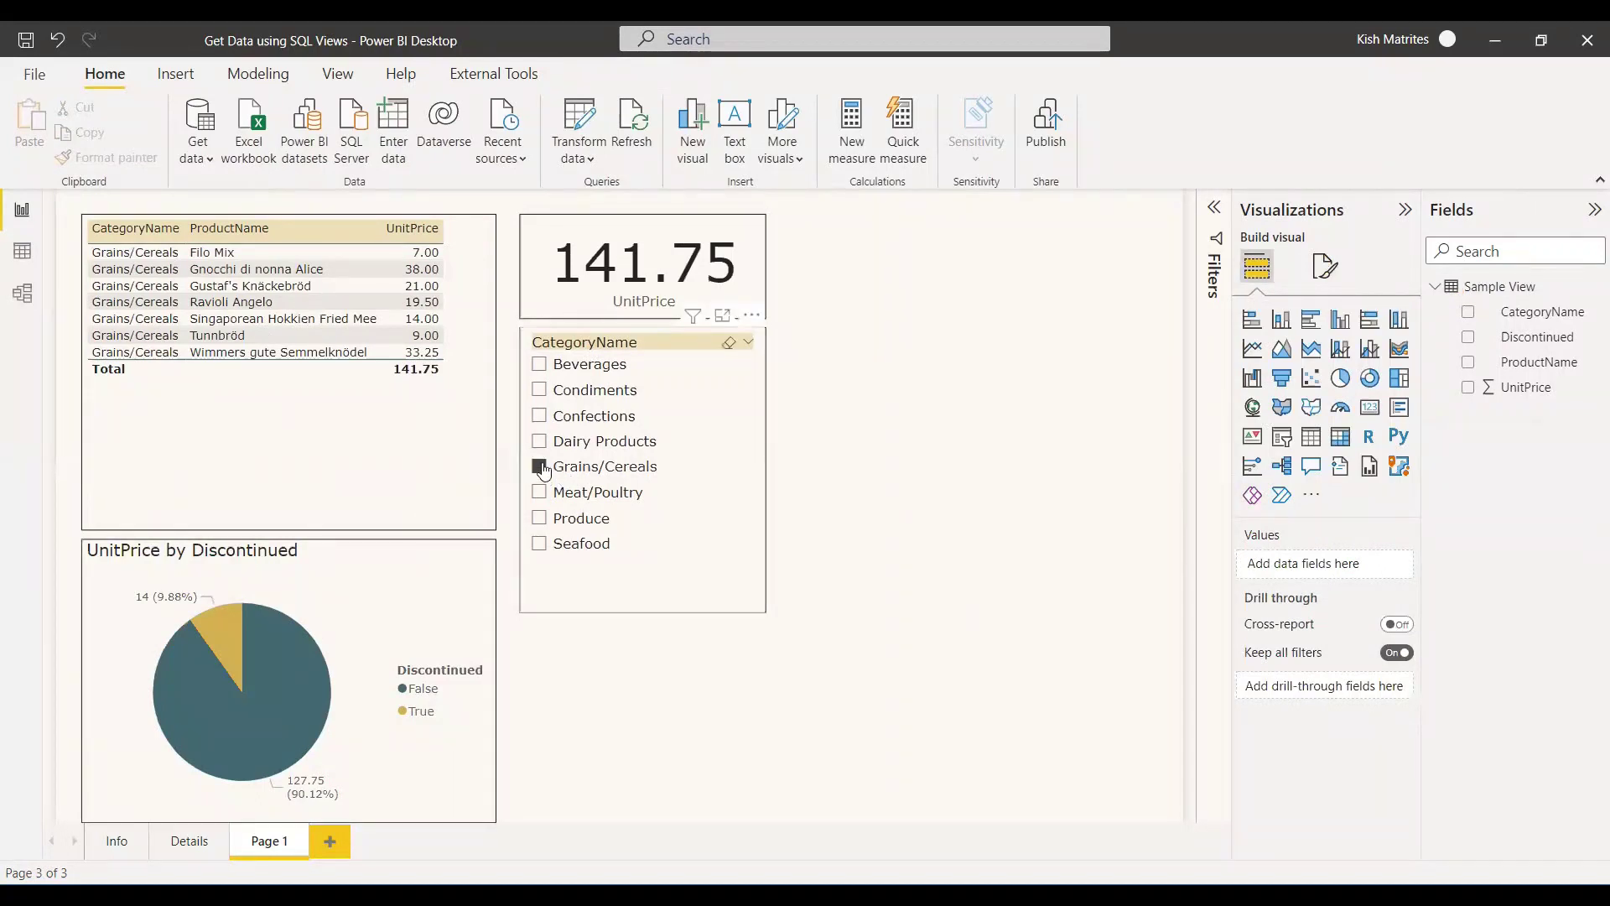
{"action": "left_click", "coordinate": [539, 417]}
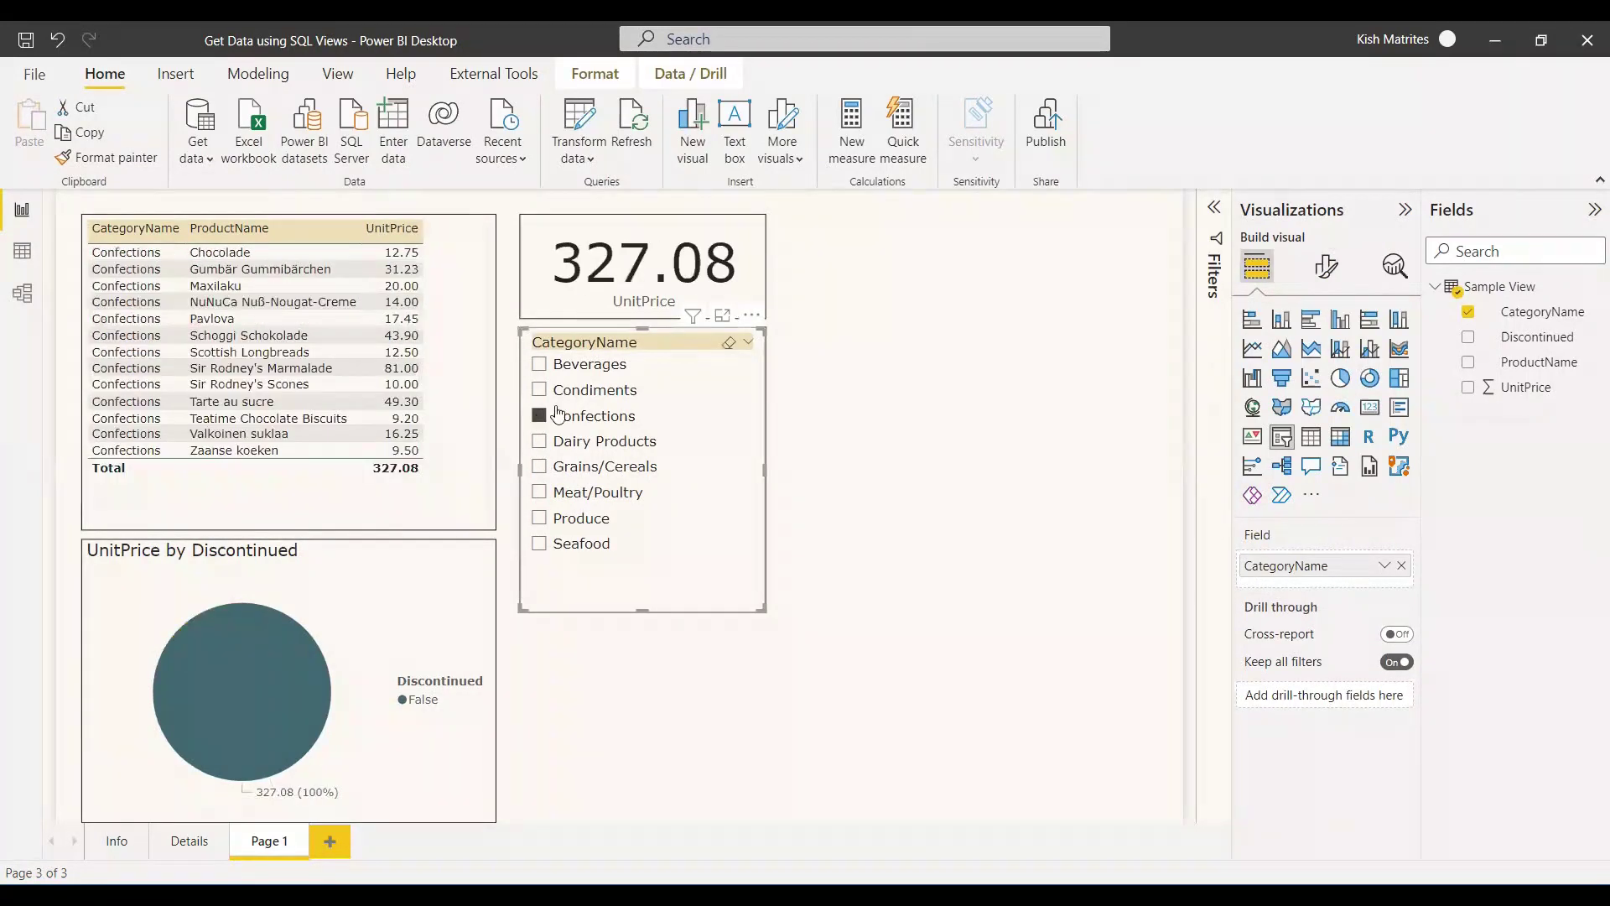
{"action": "left_click", "coordinate": [539, 492]}
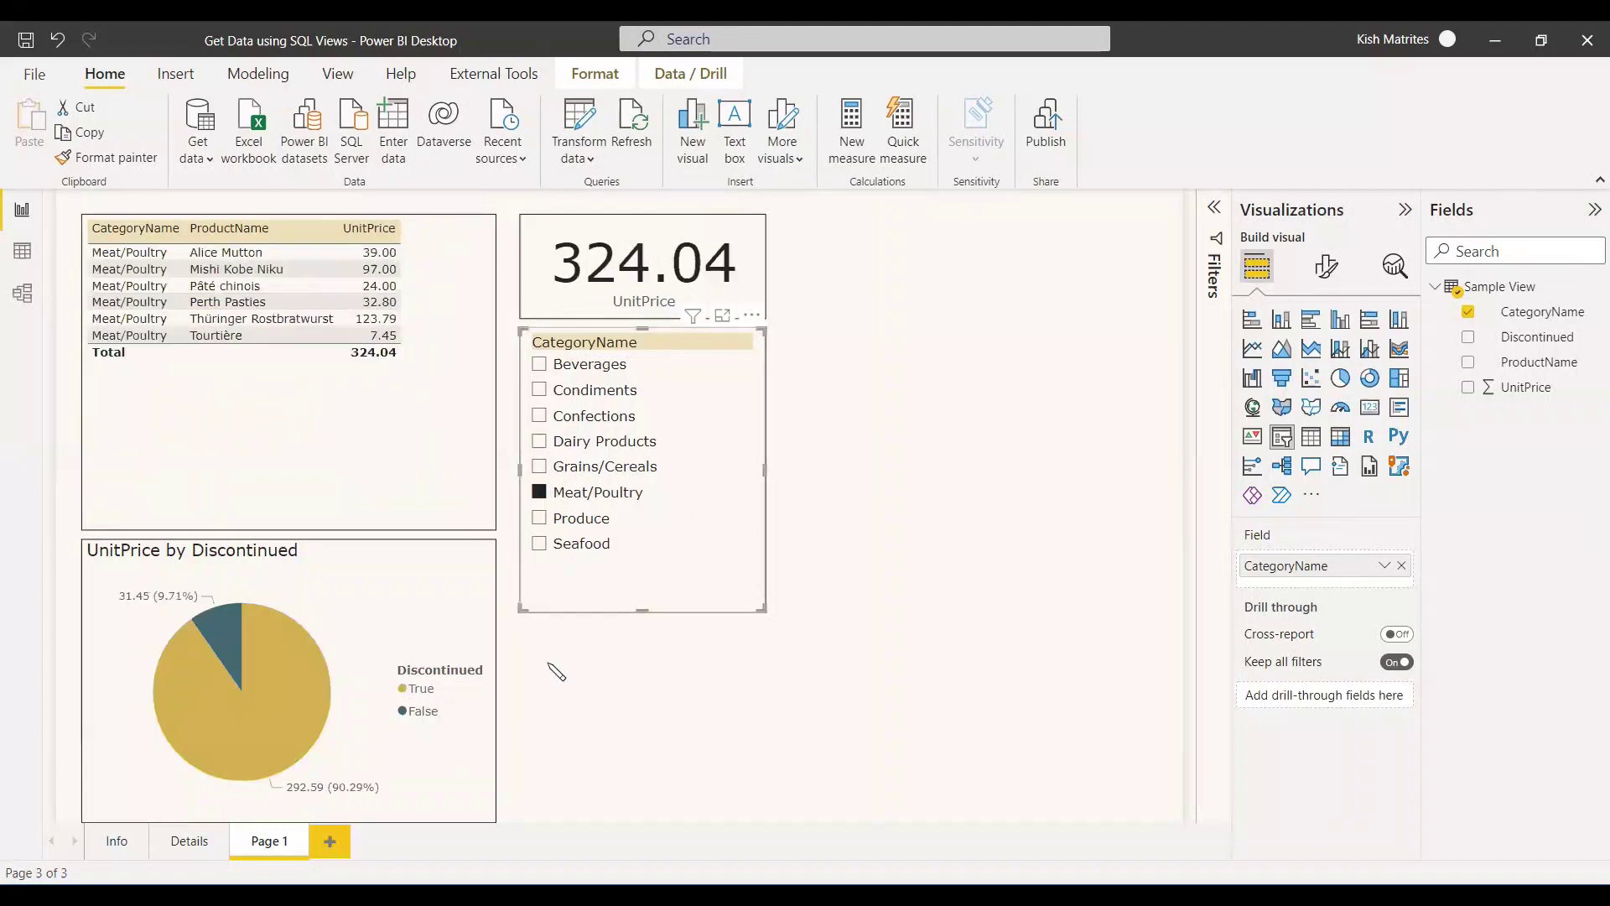
{"action": "left_click", "coordinate": [539, 492]}
{"action": "left_click", "coordinate": [879, 523]}
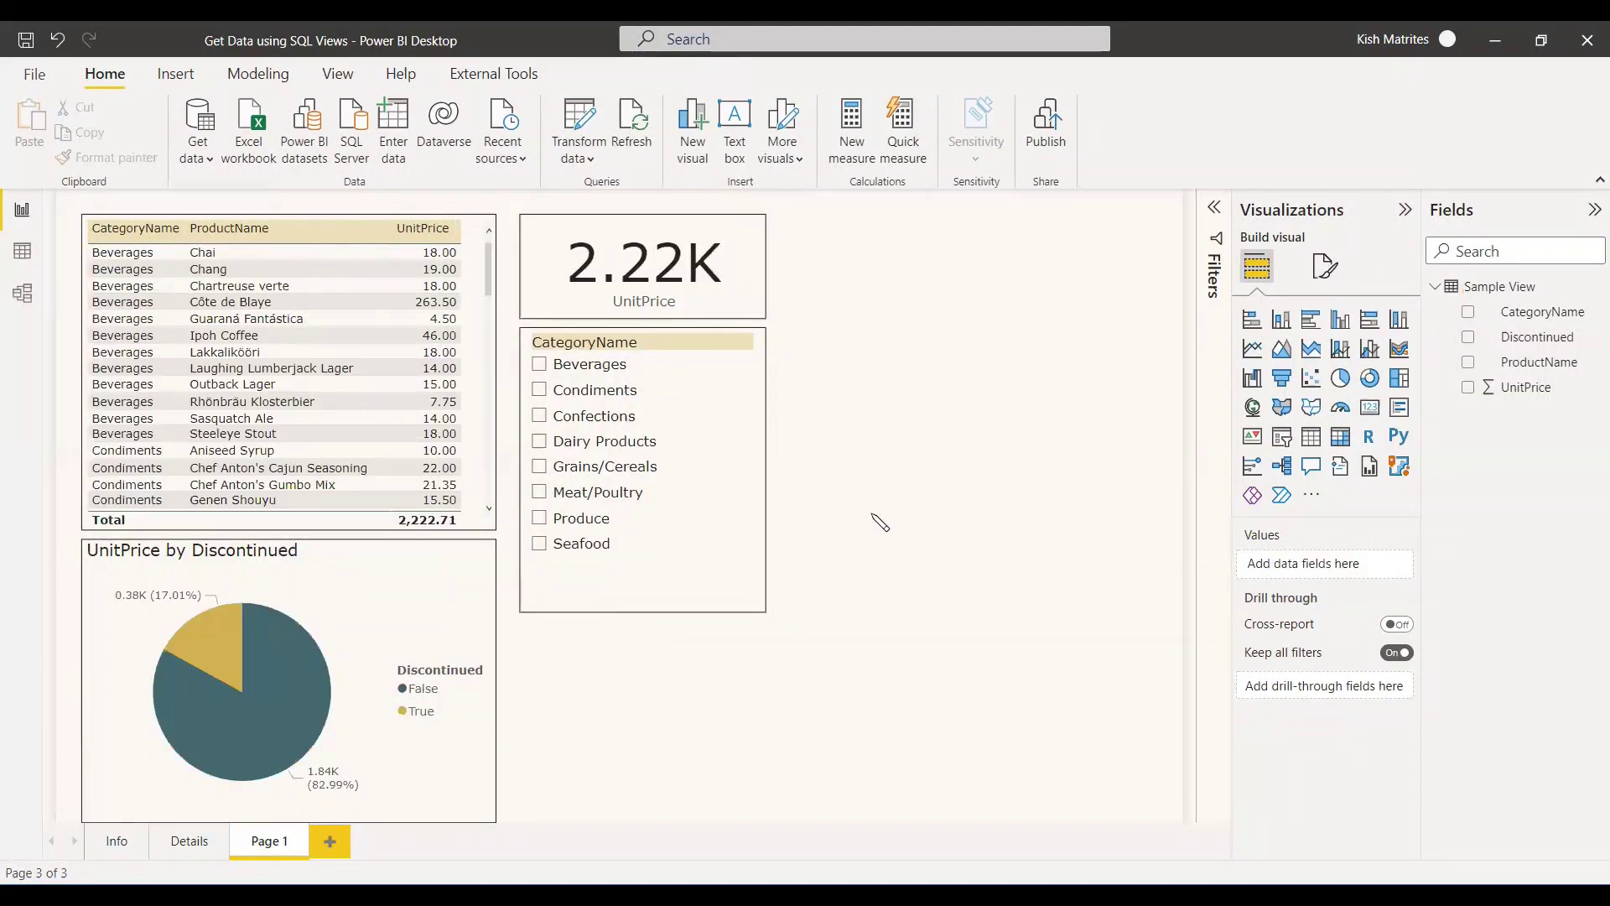